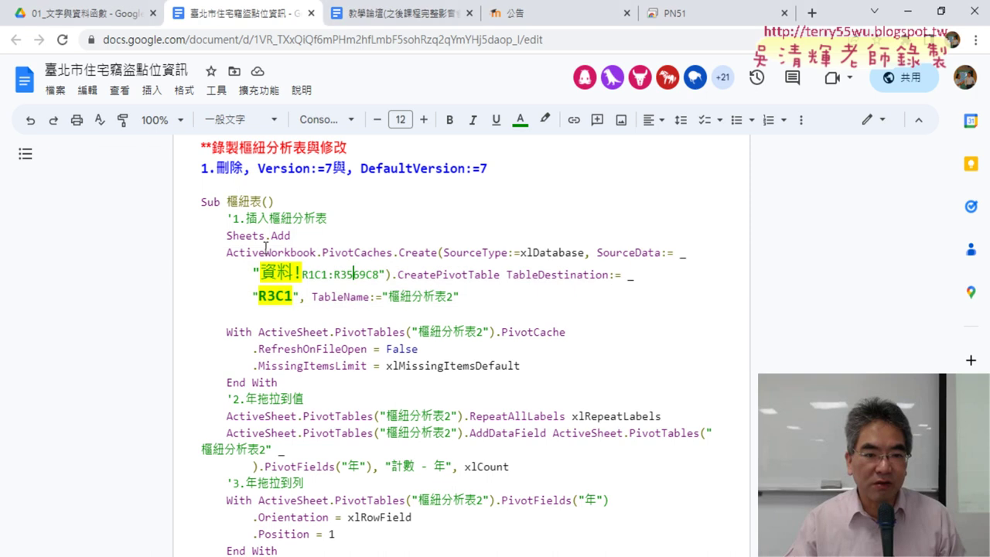
# Step: Review the saved macro notes, marking the 樞紐圖 procedure and the 歷年竊盜折線圖 calling procedure
pyautogui.moveTo(226, 203); pyautogui.dragTo(263, 203)
pyautogui.scroll(-5, 284, 301)
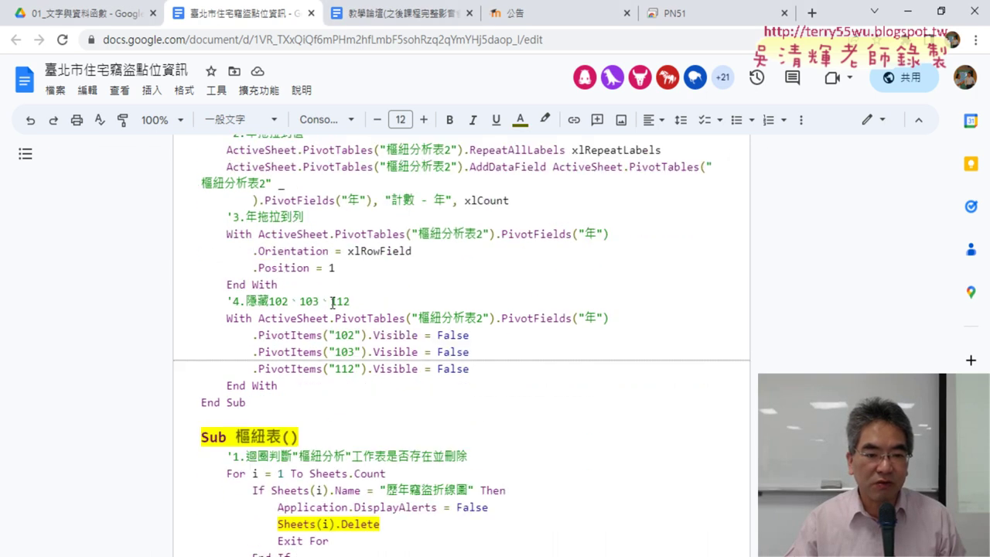
pyautogui.scroll(-2, 284, 302)
pyautogui.scroll(-3, 283, 301)
pyautogui.scroll(-2, 263, 297)
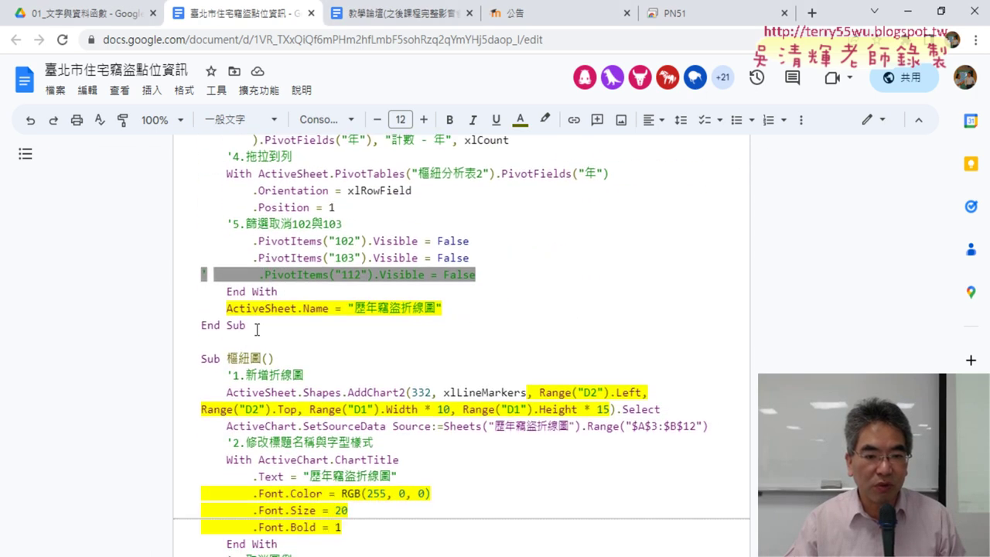
pyautogui.scroll(-1, 234, 286)
pyautogui.moveTo(227, 266); pyautogui.dragTo(254, 266)
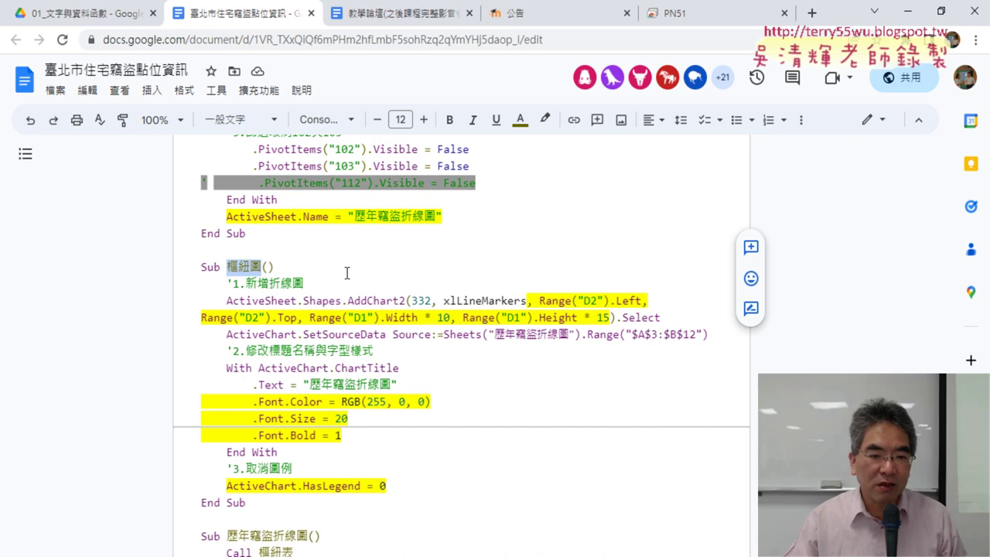
pyautogui.scroll(-2, 355, 276)
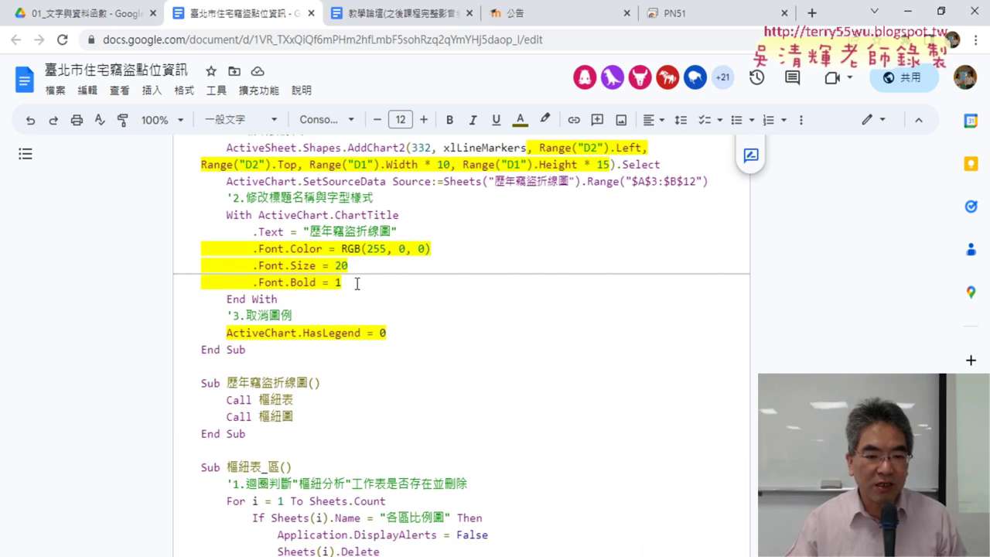
pyautogui.moveTo(265, 436); pyautogui.dragTo(201, 382)
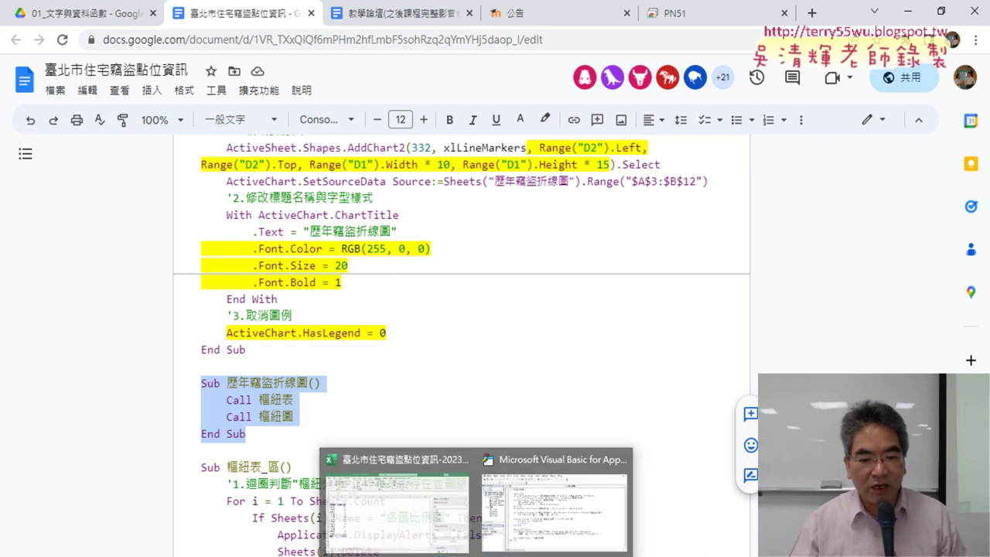
# Step: Copy the Sub 各區比例圖() header below End Sub to create an empty Sub 各區比例圖
pyautogui.click(555, 495)
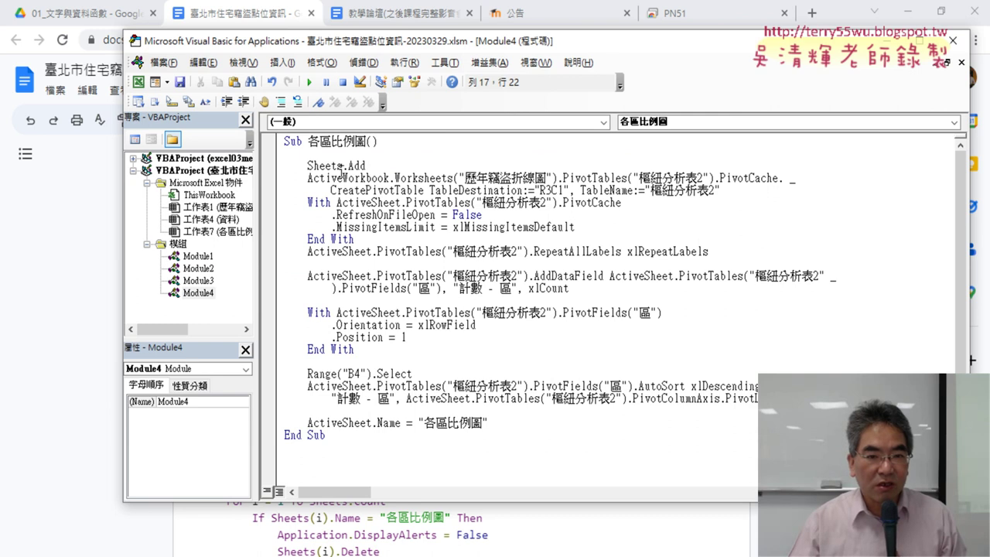
pyautogui.moveTo(308, 140); pyautogui.dragTo(353, 142)
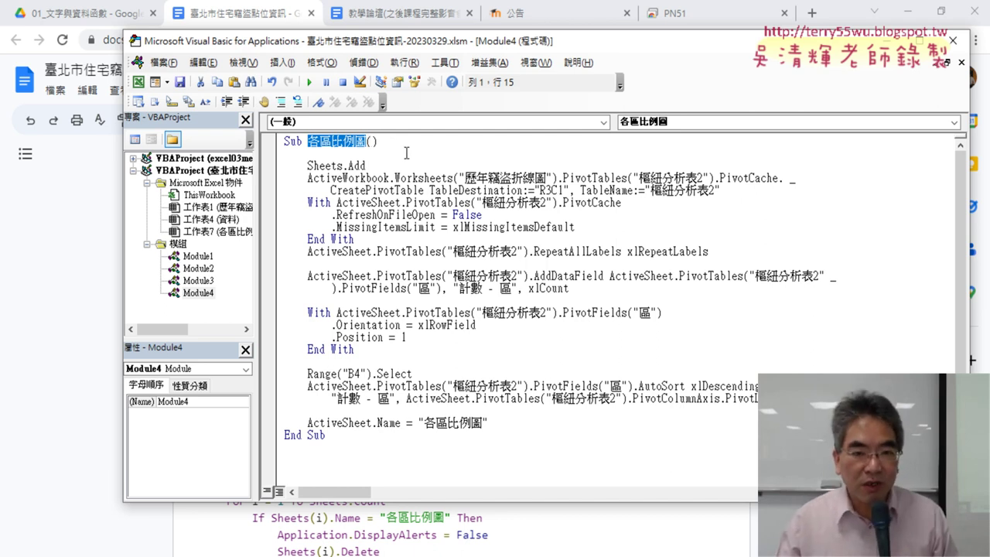
pyautogui.moveTo(377, 141)
pyautogui.mouseDown()
pyautogui.moveTo(285, 141)
pyautogui.moveTo(318, 457)
pyautogui.mouseUp()
pyautogui.write('Sub 各區比例圖()')
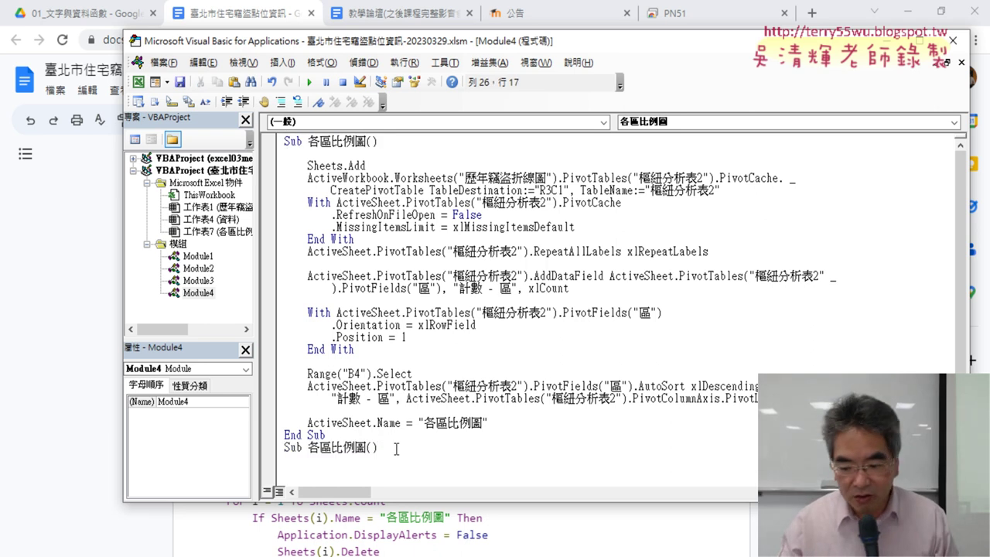
pyautogui.press('Return')
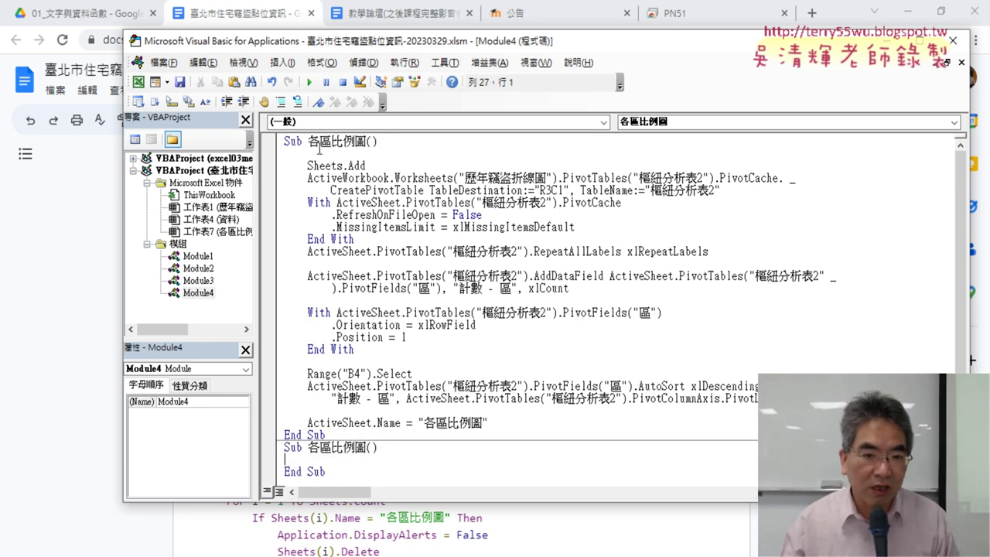
# Step: Rename the original pivot-table procedure from 各區比例圖 to 樞紐表_區
pyautogui.moveTo(308, 142); pyautogui.dragTo(355, 139)
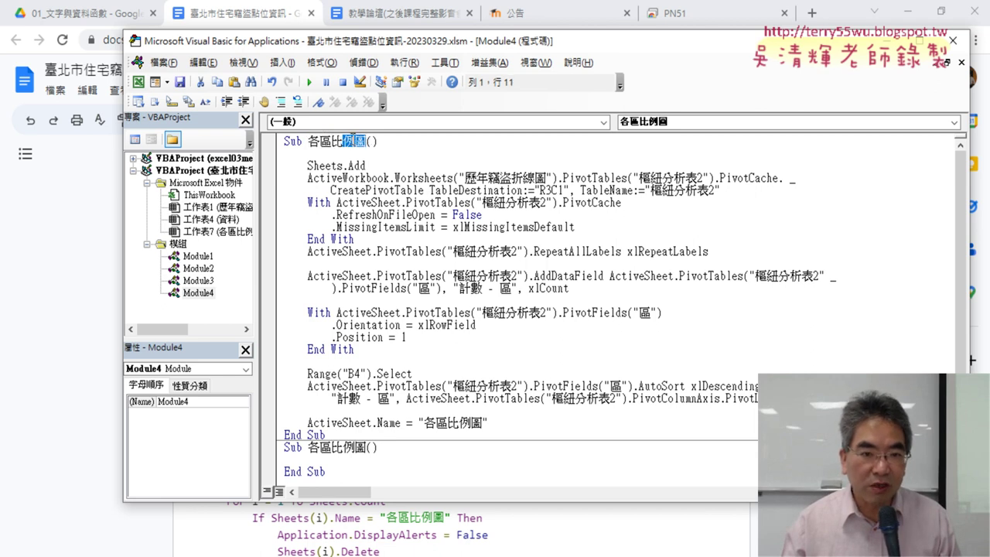
pyautogui.moveTo(368, 141); pyautogui.dragTo(308, 141)
pyautogui.press('Delete')
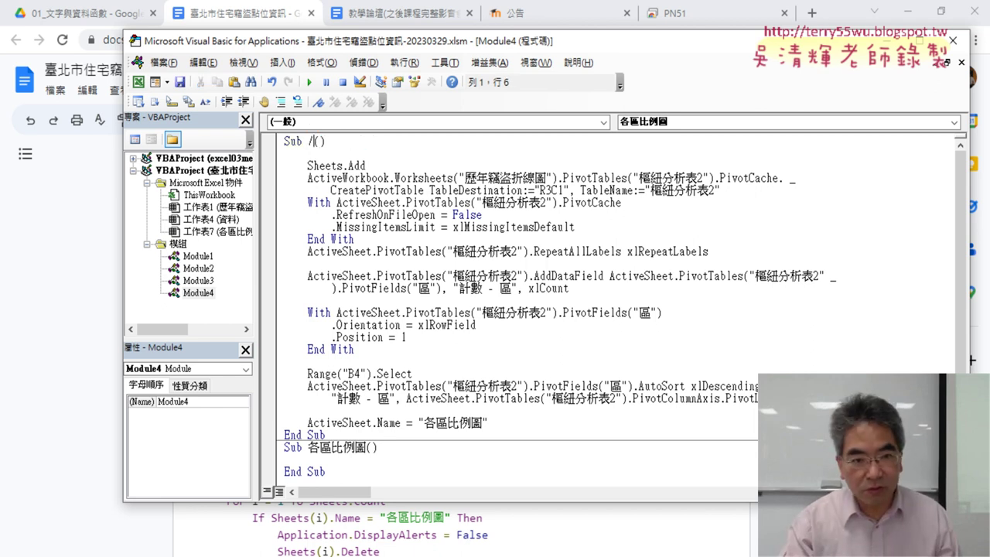
pyautogui.write('書ろ一')
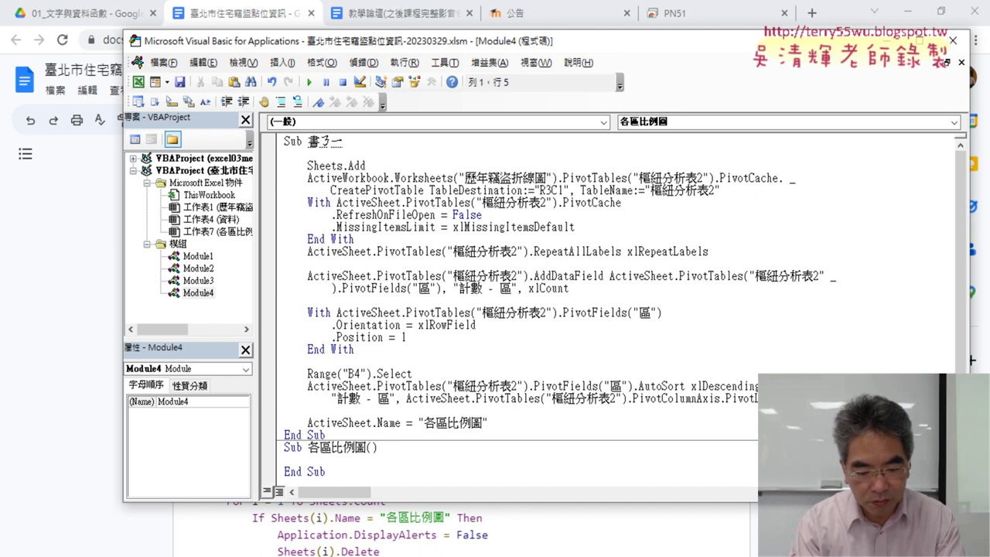
pyautogui.write('樞紐表')
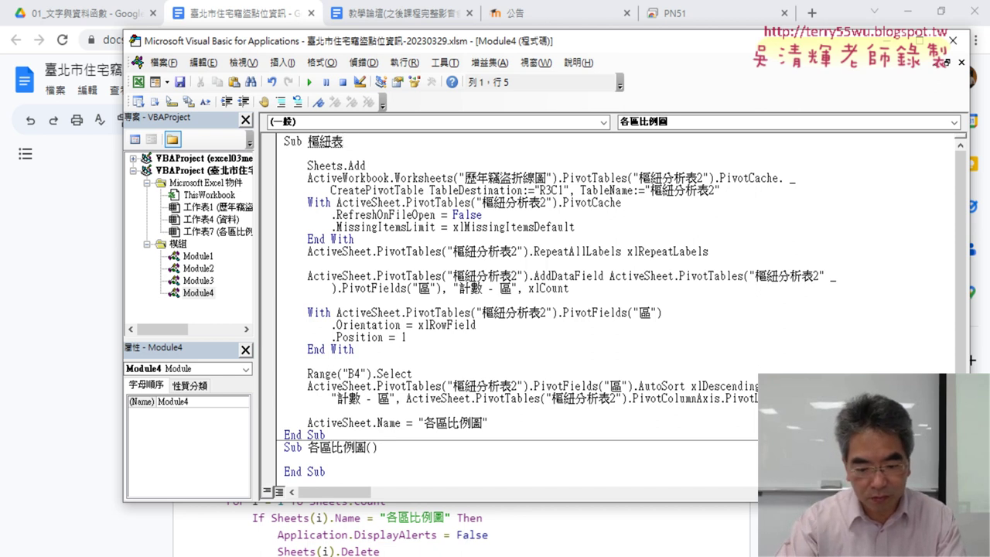
pyautogui.write('_區(')
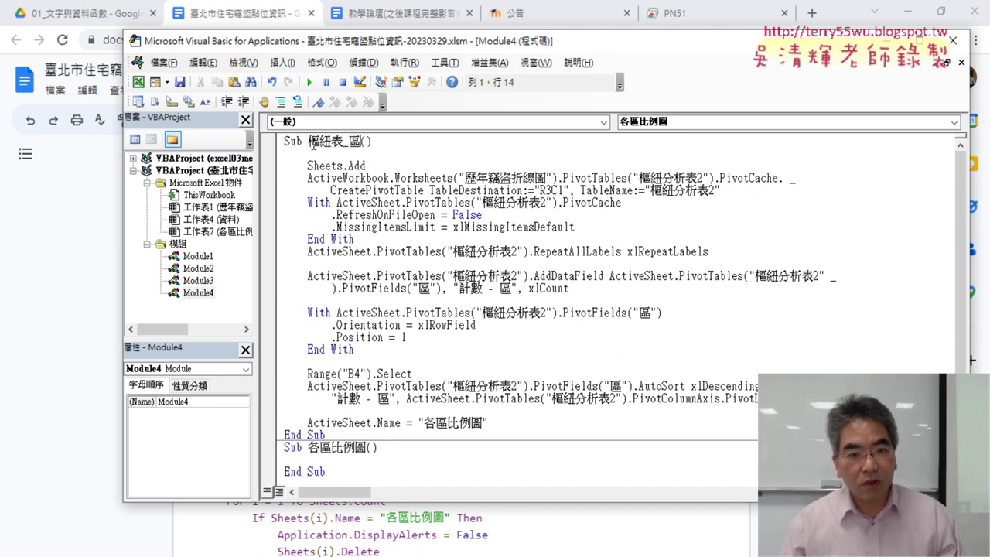
pyautogui.moveTo(359, 142); pyautogui.dragTo(352, 143)
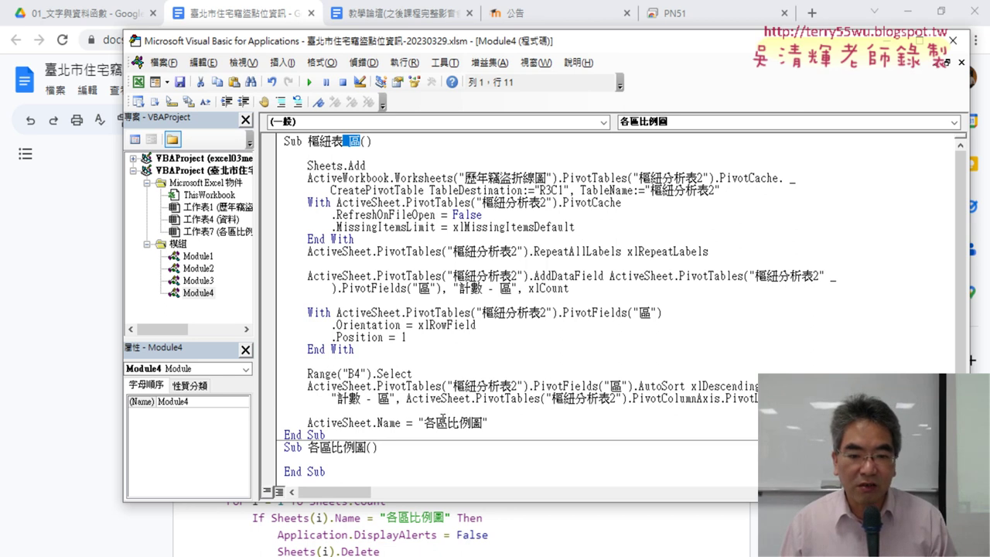
pyautogui.moveTo(499, 424); pyautogui.dragTo(309, 423)
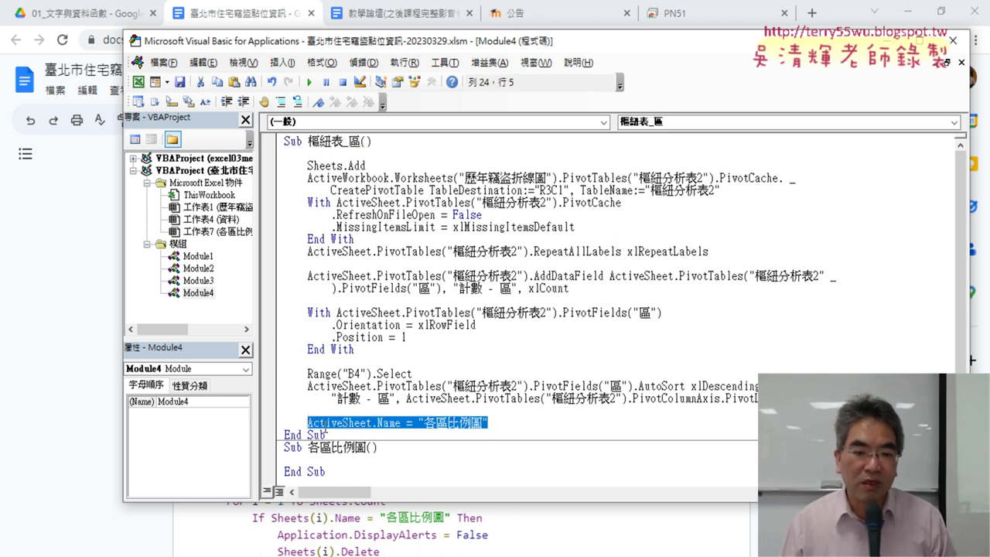
pyautogui.click(909, 19)
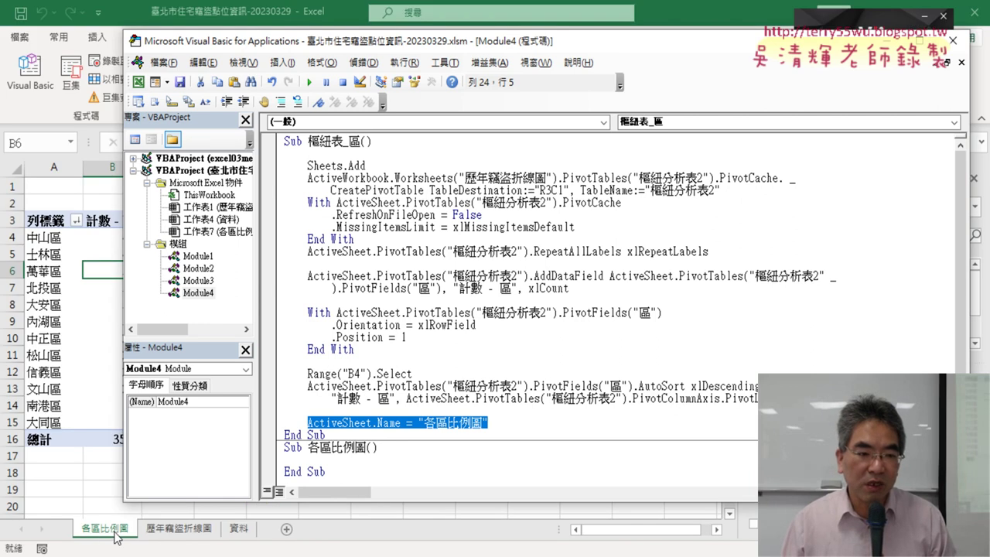
# Step: Delete the 各區比例圖 sheet and test-run 樞紐表_區 from the VBA editor
pyautogui.rightClick(114, 538)
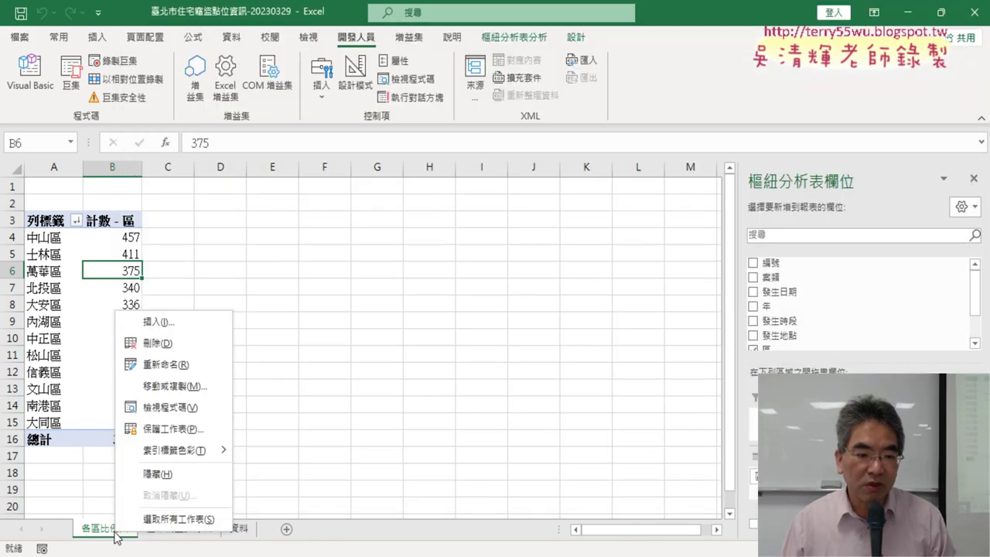
pyautogui.click(159, 341)
pyautogui.click(467, 326)
pyautogui.click(31, 77)
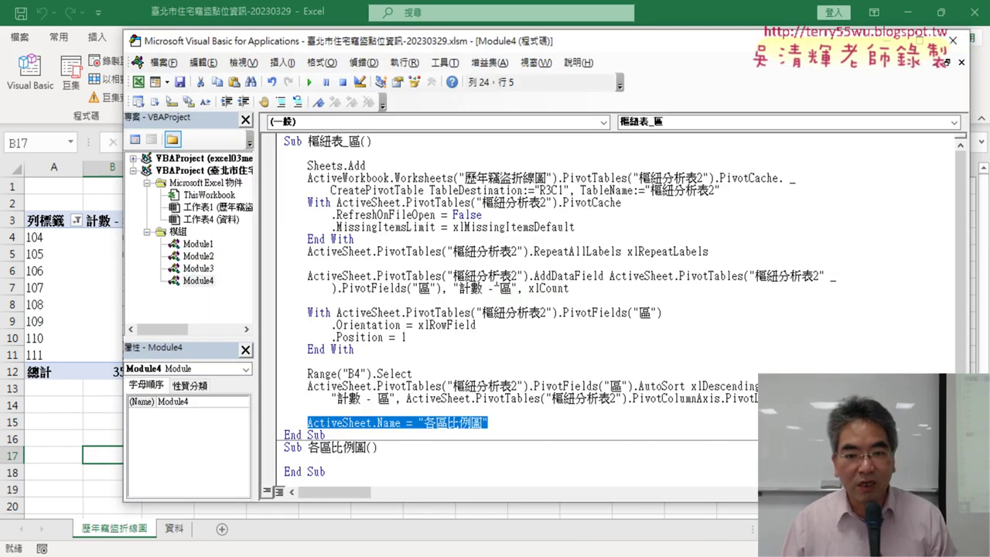
pyautogui.click(308, 82)
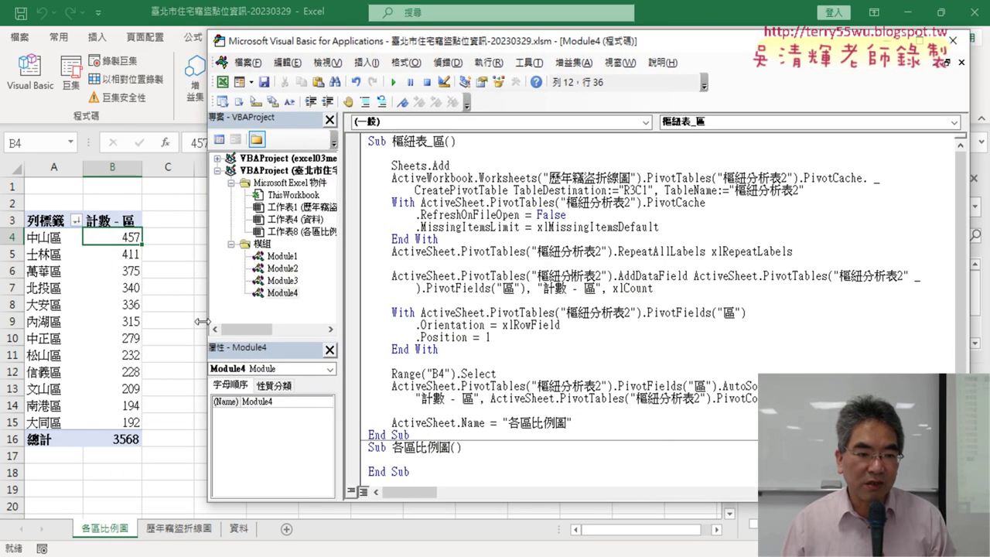
pyautogui.moveTo(122, 310); pyautogui.dragTo(187, 333)
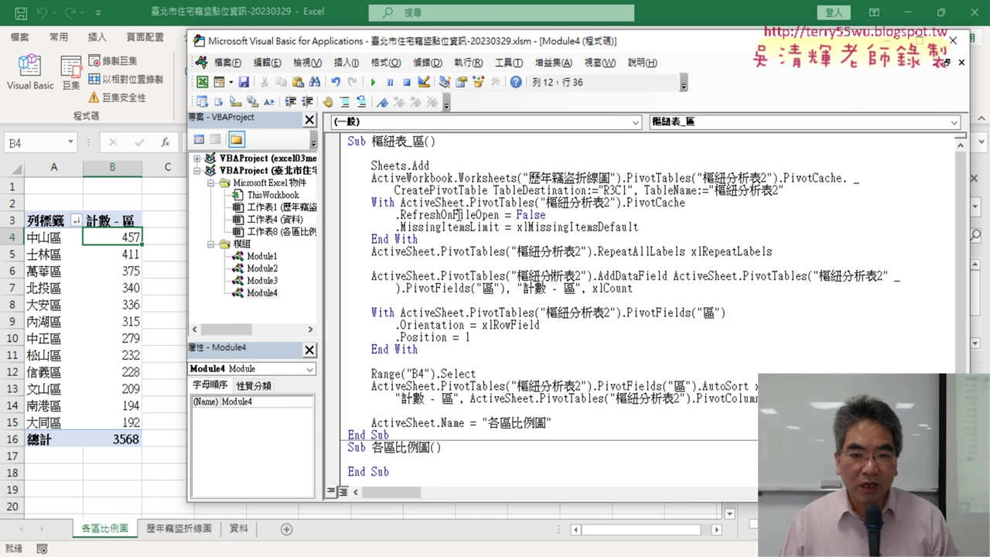
pyautogui.moveTo(372, 178); pyautogui.dragTo(806, 197)
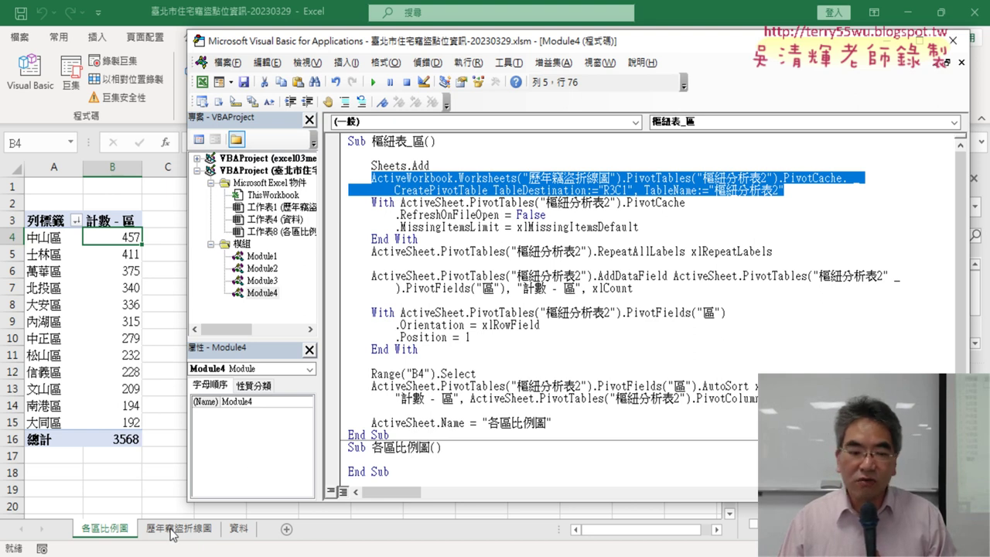
# Step: Delete the 歷年竊盜折線圖 sheet
pyautogui.click(172, 533)
pyautogui.rightClick(190, 535)
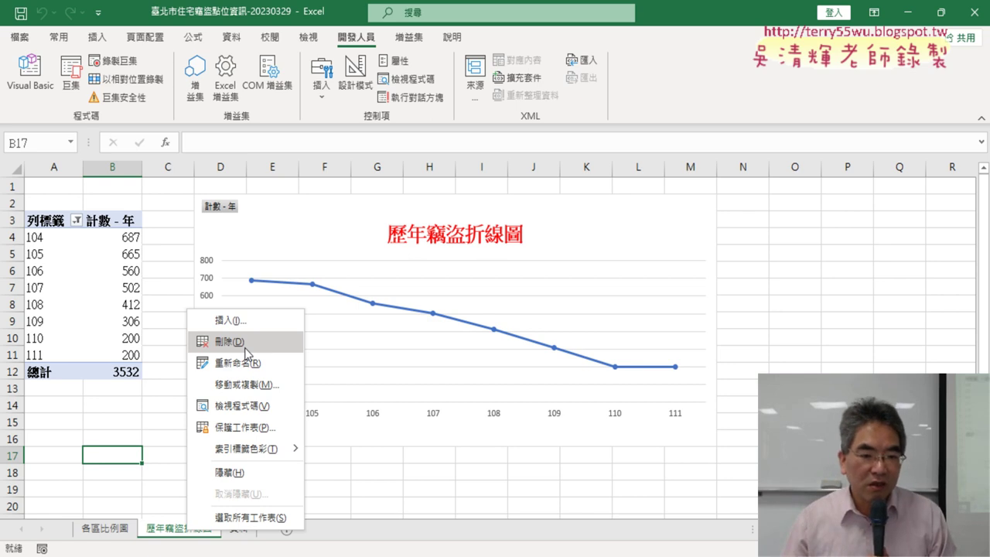
pyautogui.click(246, 352)
pyautogui.click(467, 328)
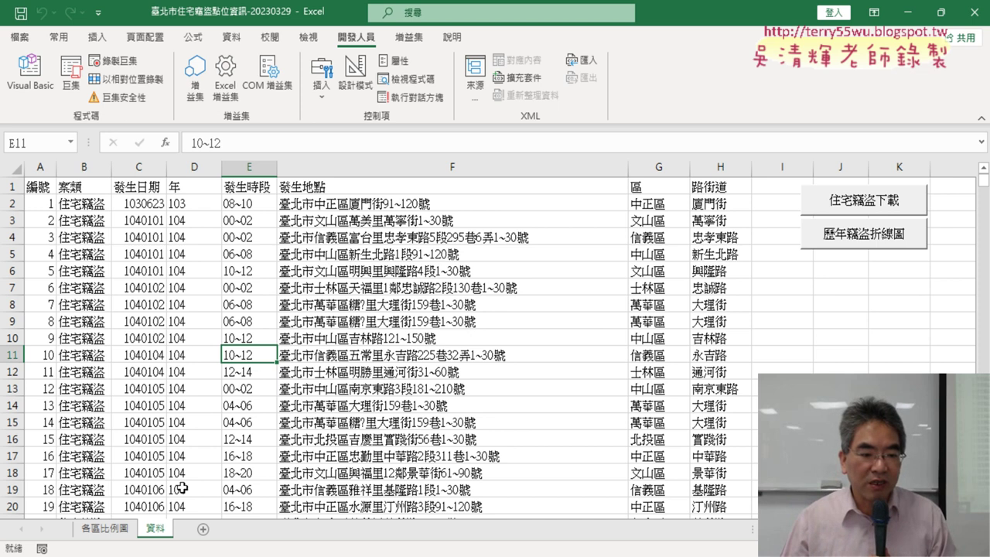
# Step: Check the pivot code's source sheet, then delete the regenerated 各區比例圖 sheet again
pyautogui.click(106, 528)
pyautogui.click(54, 99)
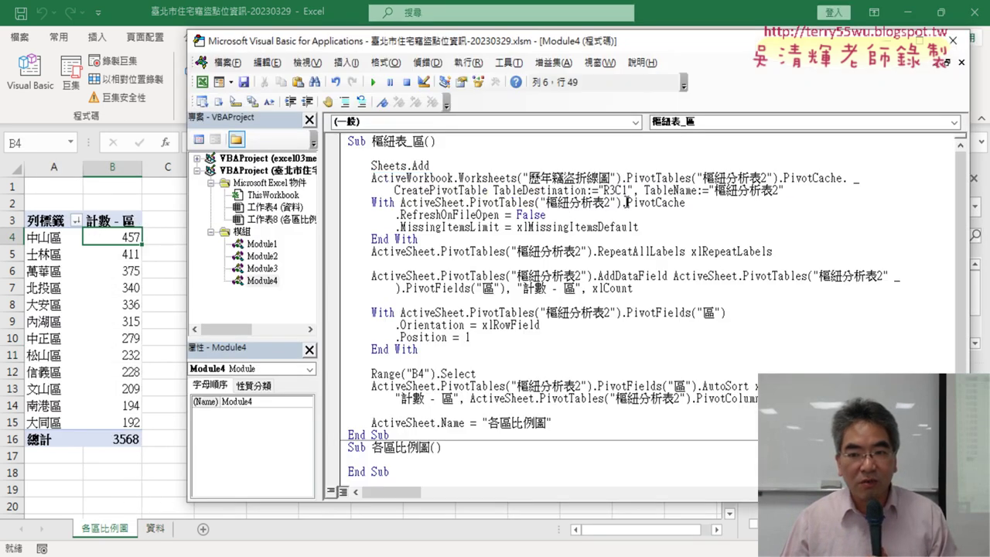
pyautogui.moveTo(528, 178); pyautogui.dragTo(610, 179)
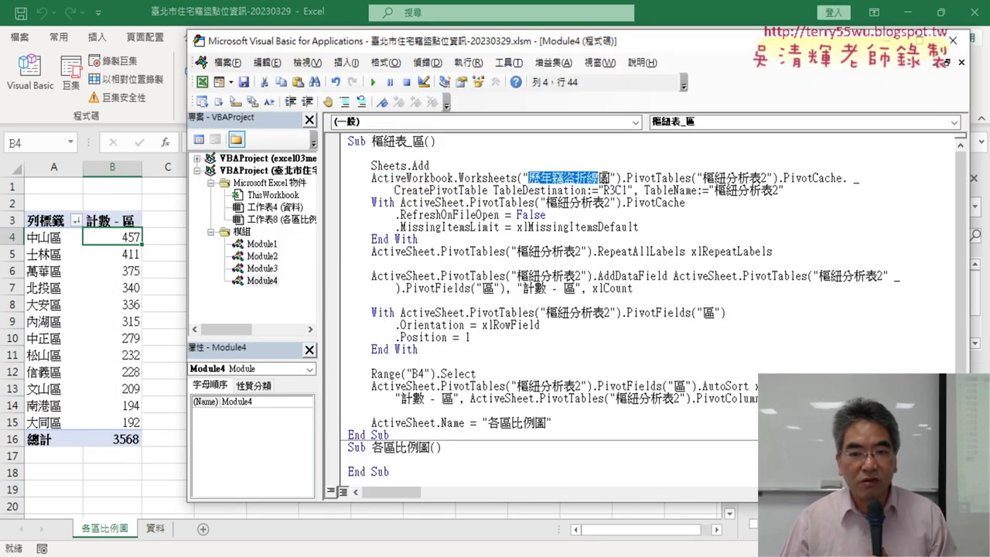
pyautogui.click(626, 189)
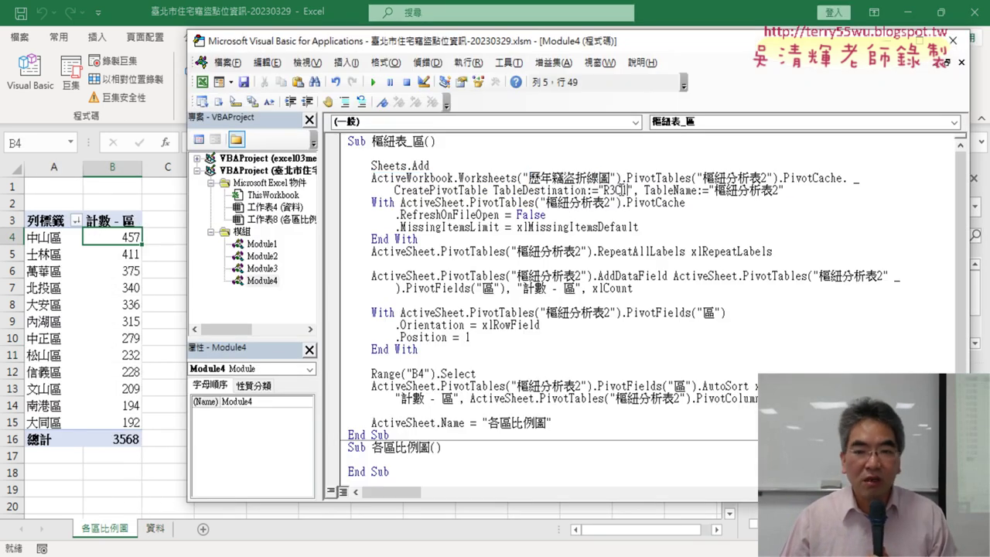
pyautogui.rightClick(108, 528)
pyautogui.click(155, 340)
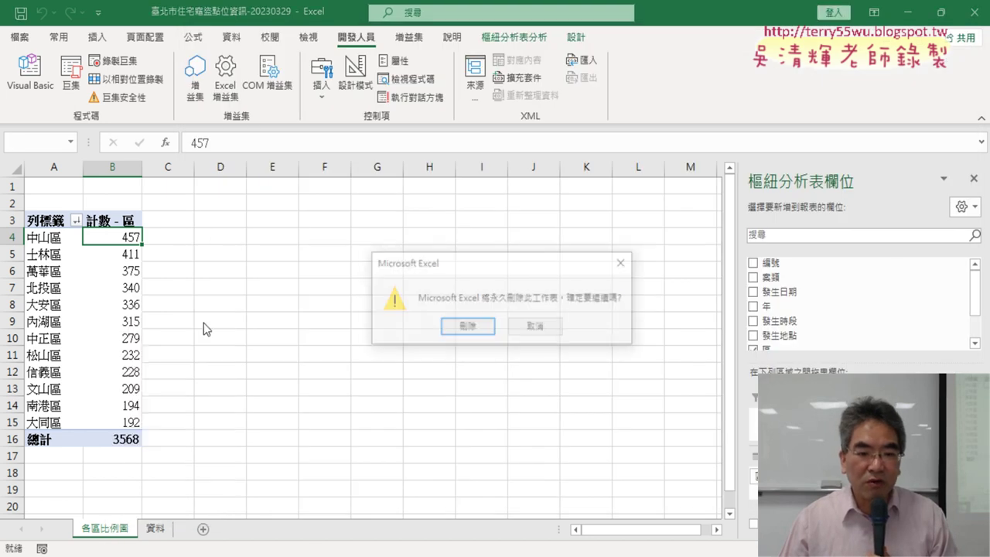
pyautogui.click(464, 326)
pyautogui.click(29, 77)
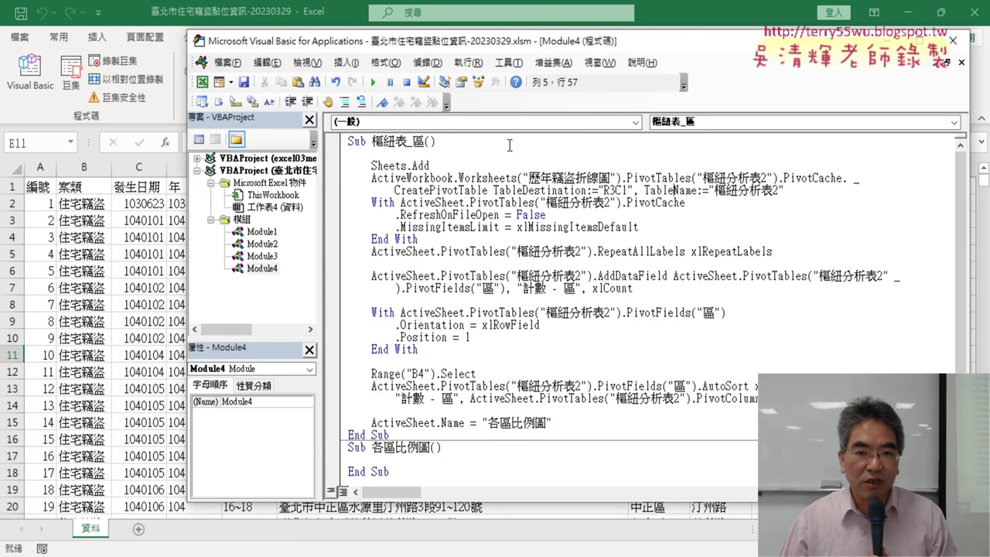
# Step: Rerun 樞紐表_區, debug the error, and select the old PivotCache statement for replacement
pyautogui.click(372, 81)
pyautogui.click(545, 266)
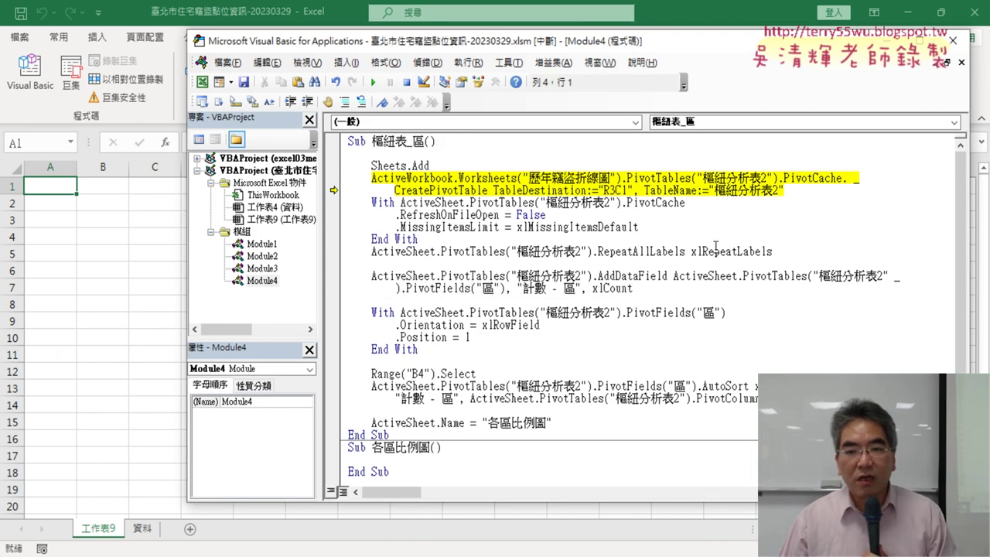
pyautogui.moveTo(529, 178); pyautogui.dragTo(611, 178)
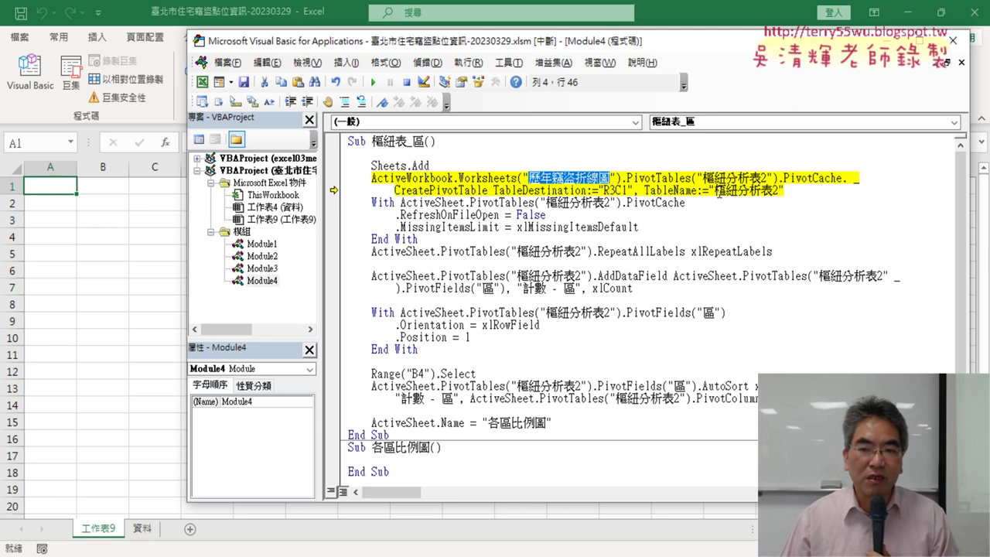
pyautogui.moveTo(715, 190); pyautogui.dragTo(779, 191)
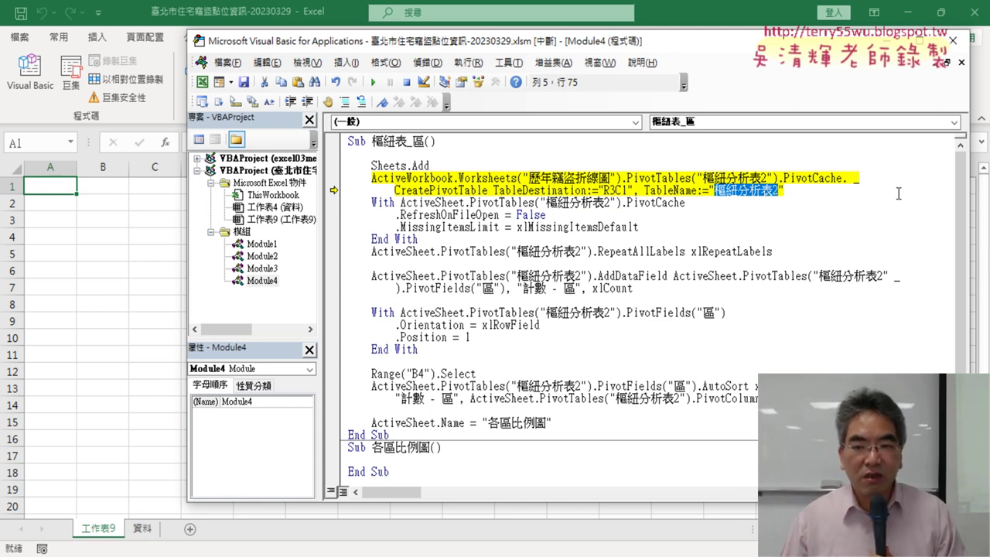
pyautogui.click(801, 190)
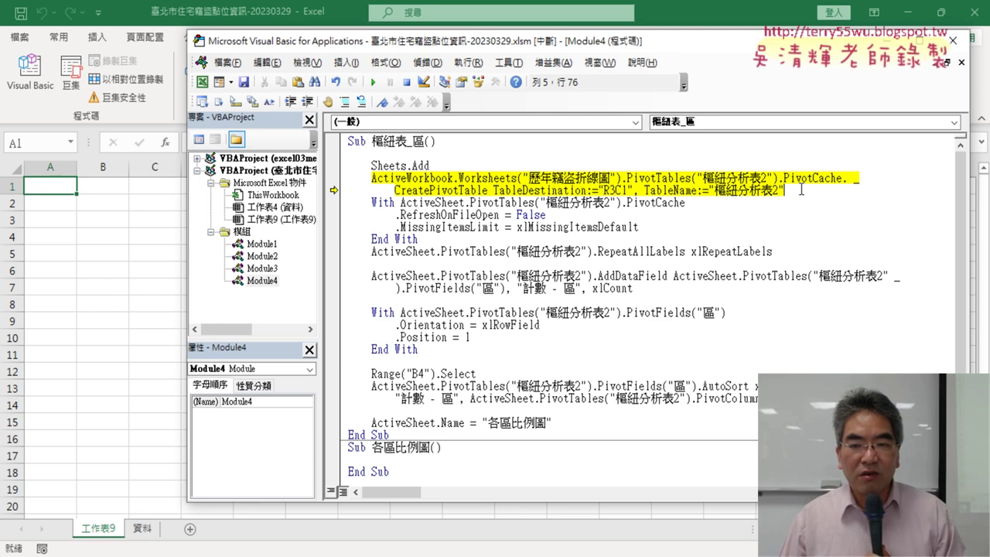
pyautogui.moveTo(801, 189); pyautogui.dragTo(349, 177)
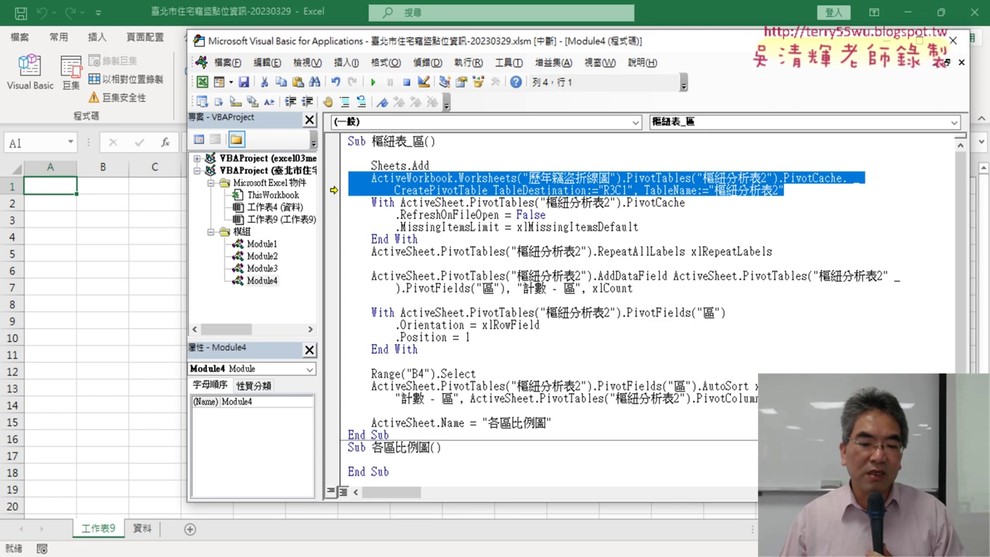
# Step: In the Google Docs notes, select Sub 樞紐表's three-line PivotCaches.Create statement
pyautogui.click(433, 526)
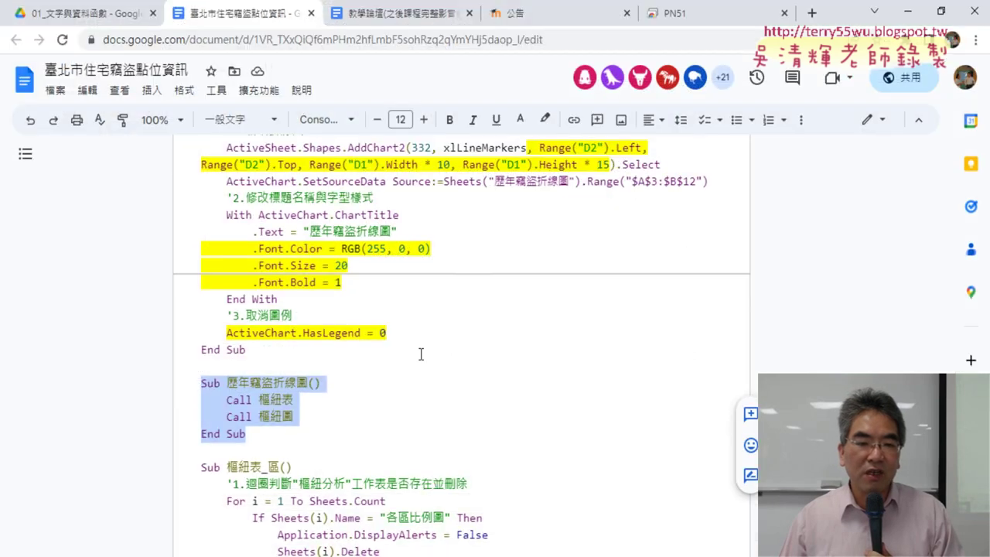
pyautogui.scroll(1, 420, 353)
pyautogui.scroll(1, 420, 353)
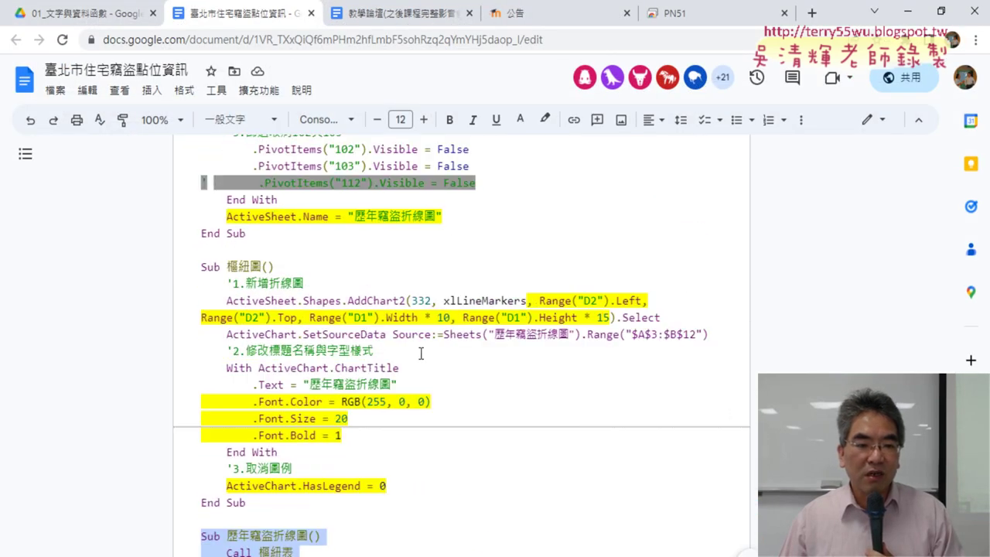
pyautogui.scroll(2, 387, 340)
pyautogui.scroll(3, 340, 317)
pyautogui.scroll(3, 287, 293)
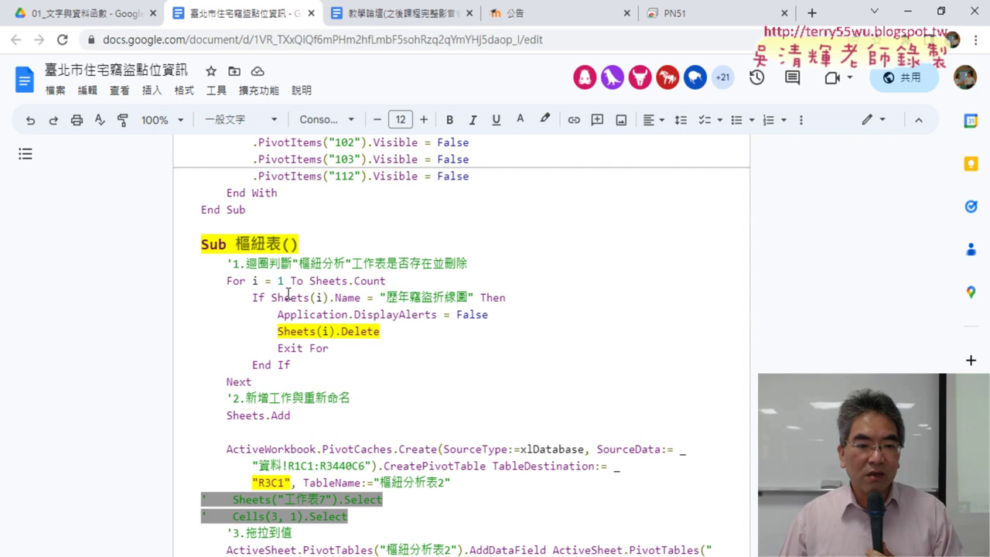
pyautogui.scroll(1, 288, 292)
pyautogui.scroll(-3, 287, 290)
pyautogui.scroll(-1, 287, 284)
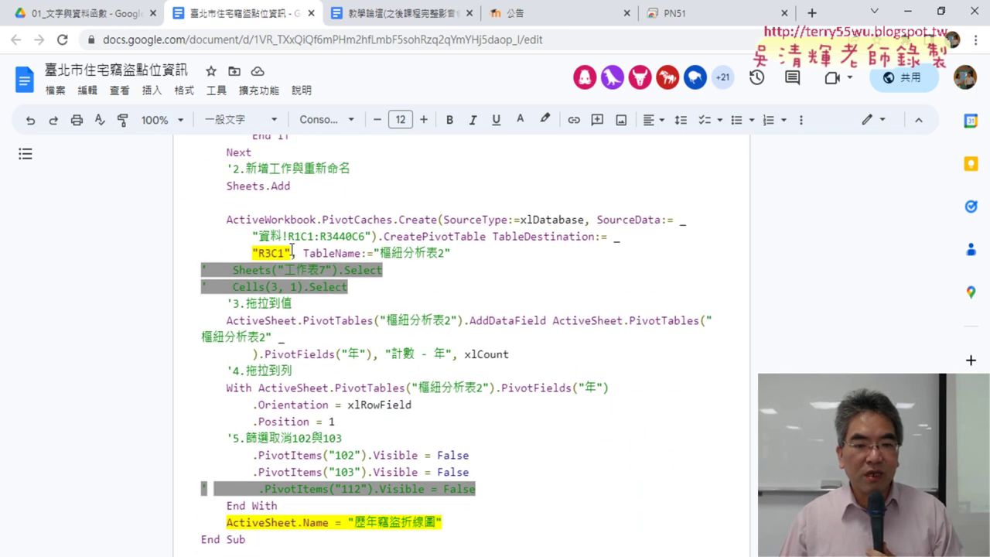
pyautogui.moveTo(189, 221); pyautogui.dragTo(519, 254)
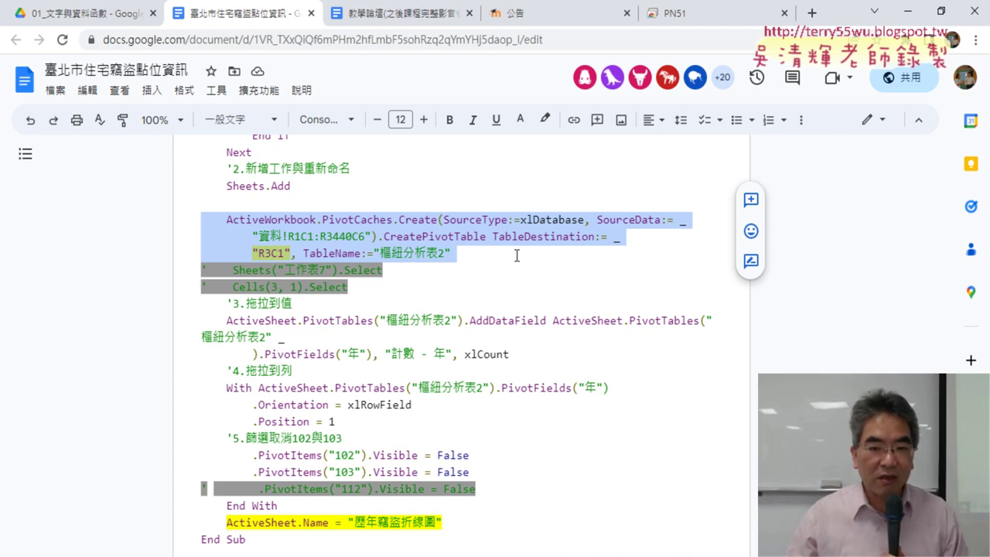
pyautogui.moveTo(464, 258); pyautogui.dragTo(183, 221)
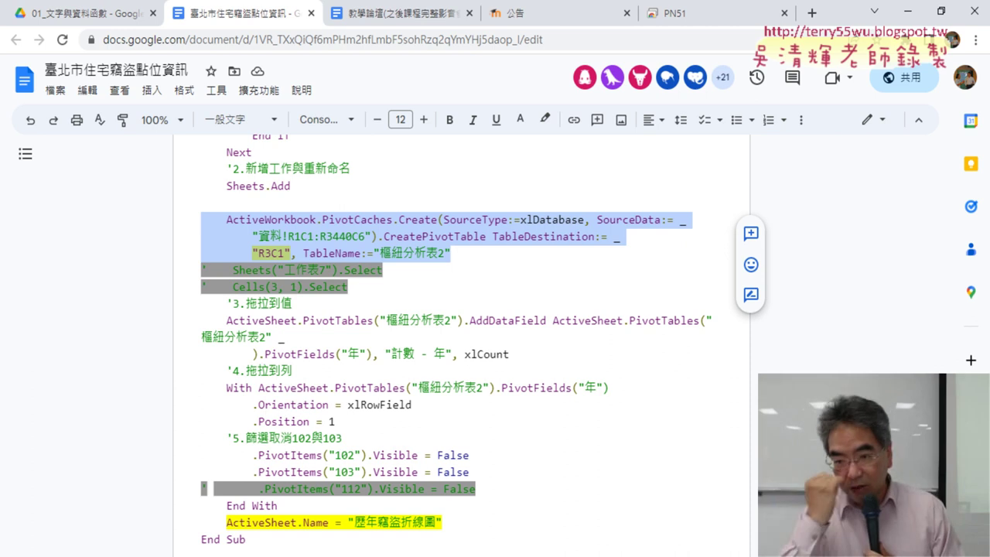
# Step: Paste the PivotCaches.Create statement over the old cache lines, accepting the macro reset
pyautogui.click(906, 13)
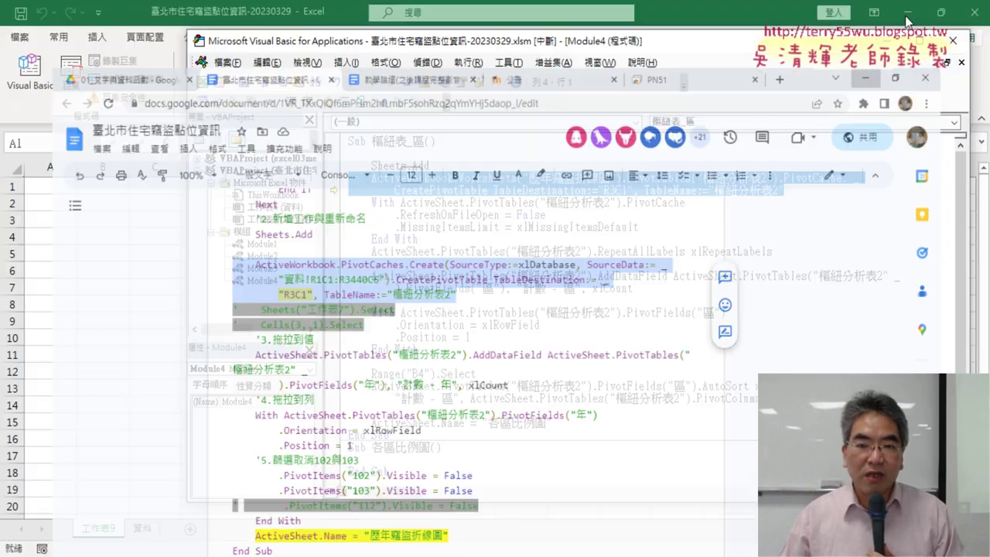
pyautogui.rightClick(546, 189)
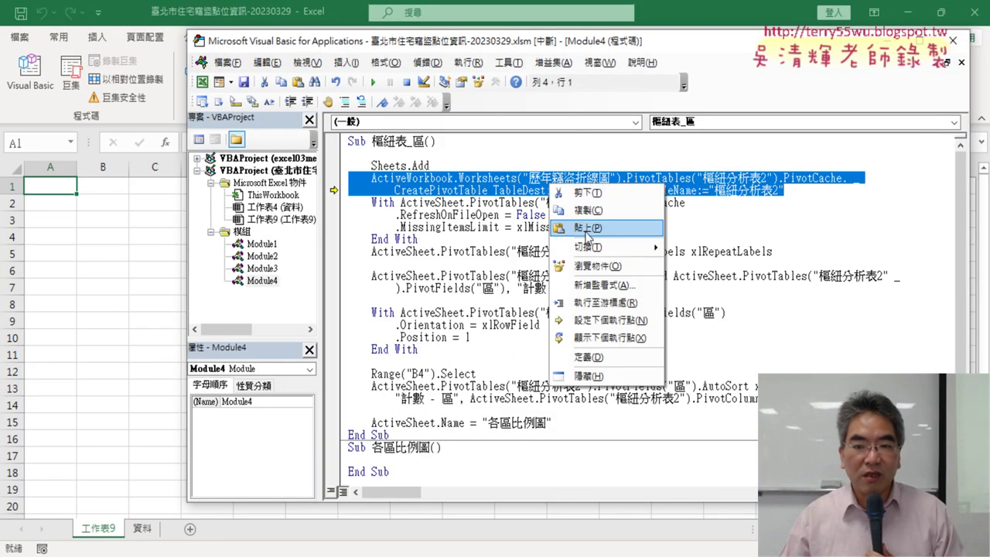
pyautogui.click(586, 228)
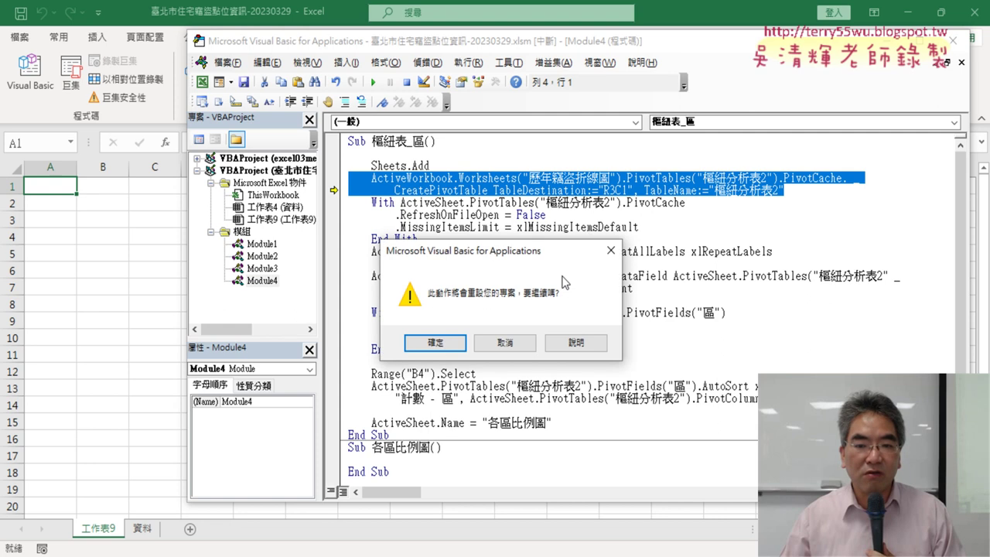
pyautogui.click(437, 345)
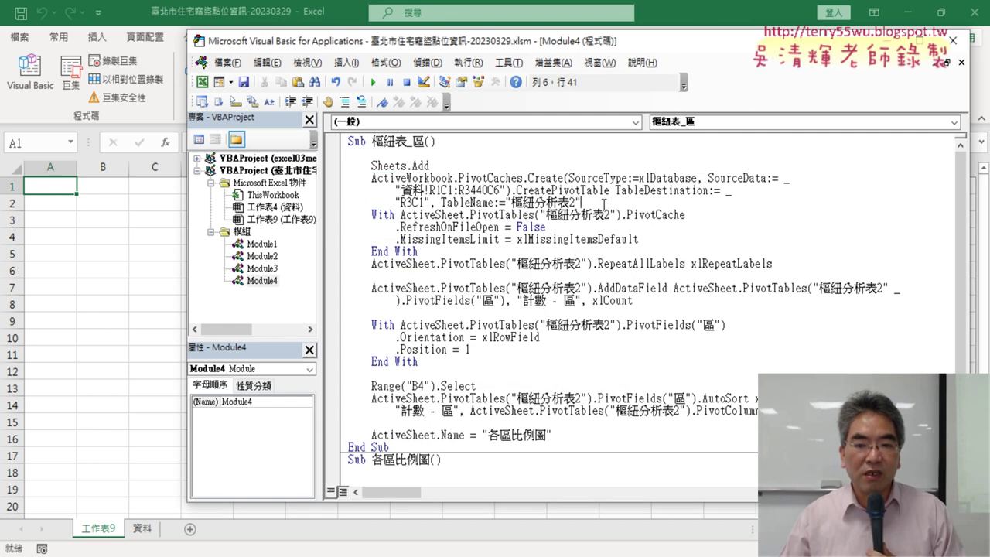
pyautogui.moveTo(603, 205); pyautogui.dragTo(330, 183)
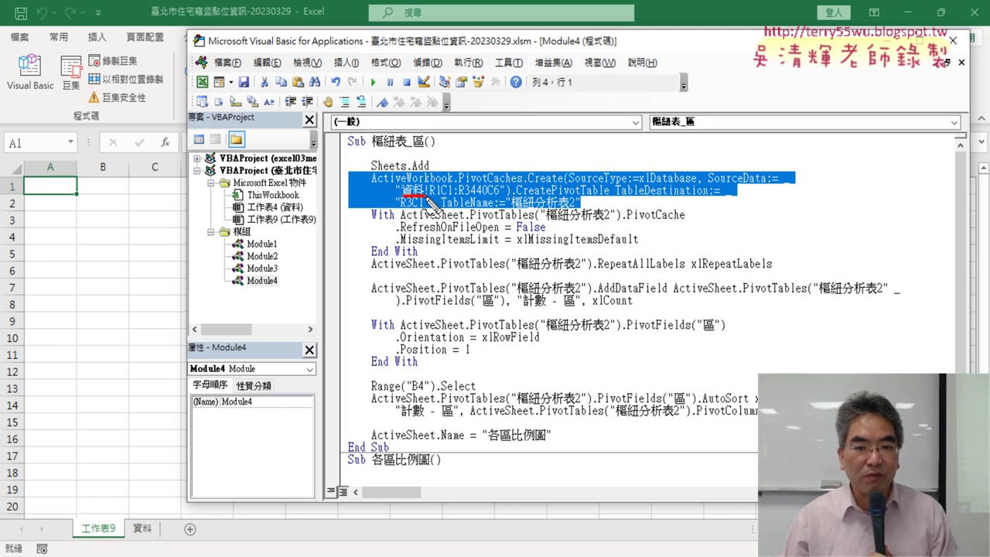
pyautogui.moveTo(404, 174)
pyautogui.mouseDown()
pyautogui.moveTo(153, 519)
pyautogui.moveTo(159, 545)
pyautogui.mouseUp()
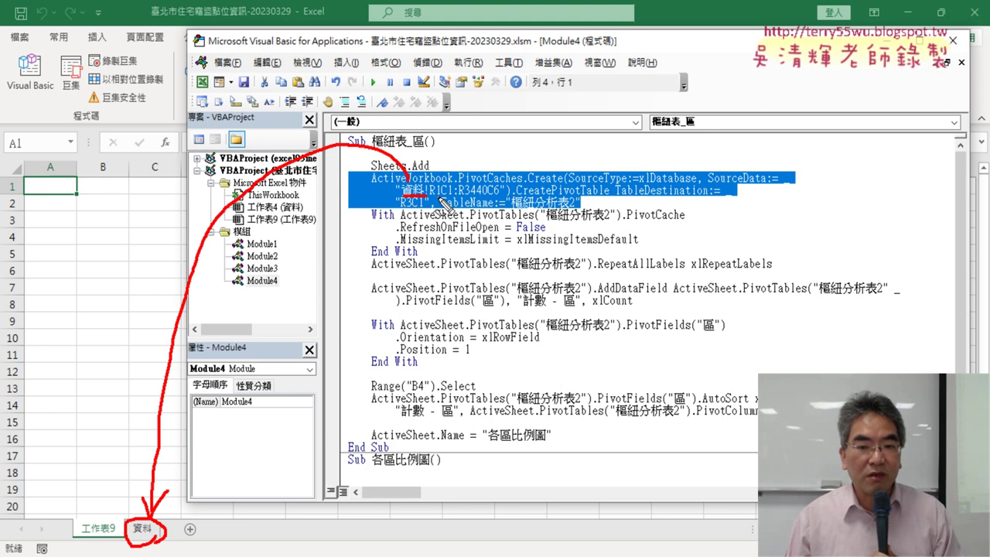
pyautogui.moveTo(445, 197); pyautogui.dragTo(468, 197)
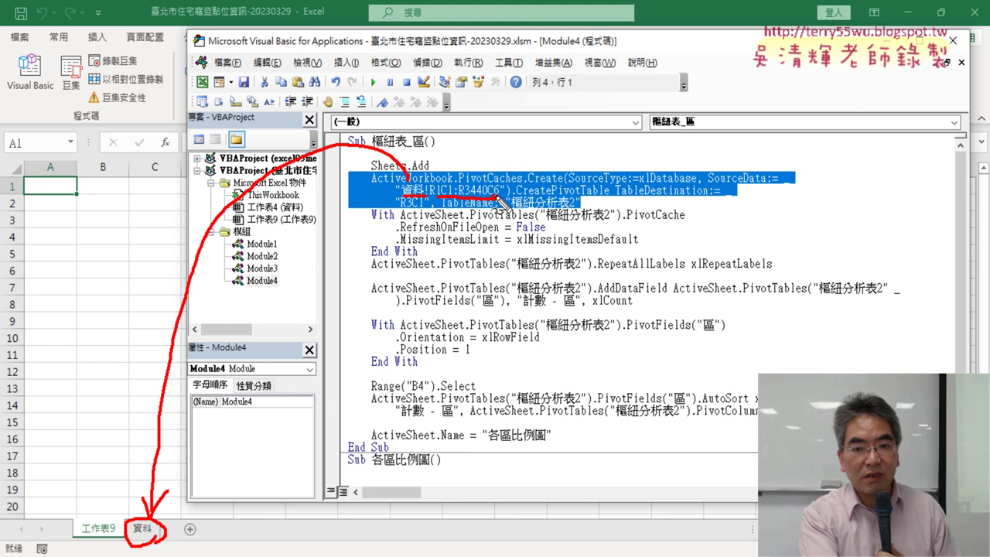
pyautogui.press('Escape')
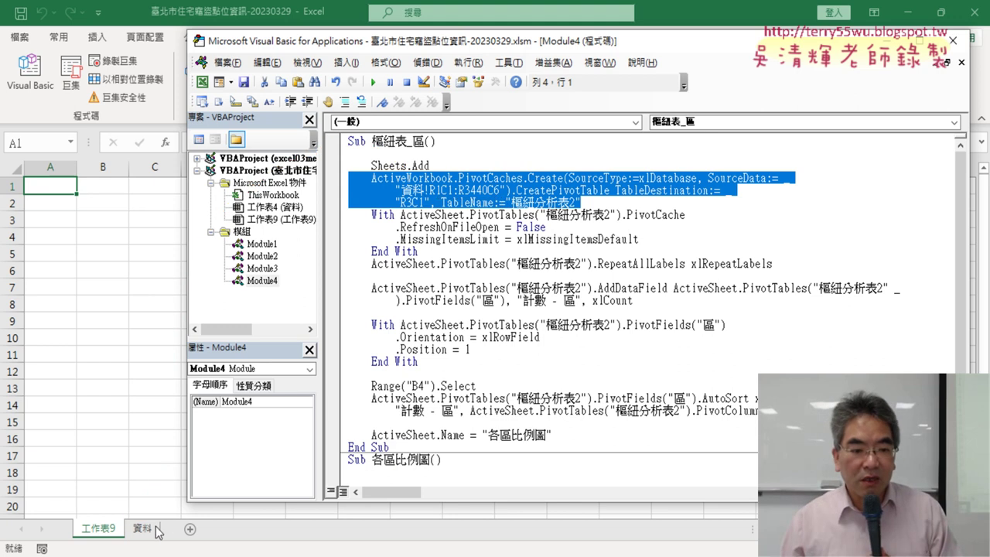
# Step: Check the 資料 columns through H and change the source range column from C6 to C8
pyautogui.click(146, 531)
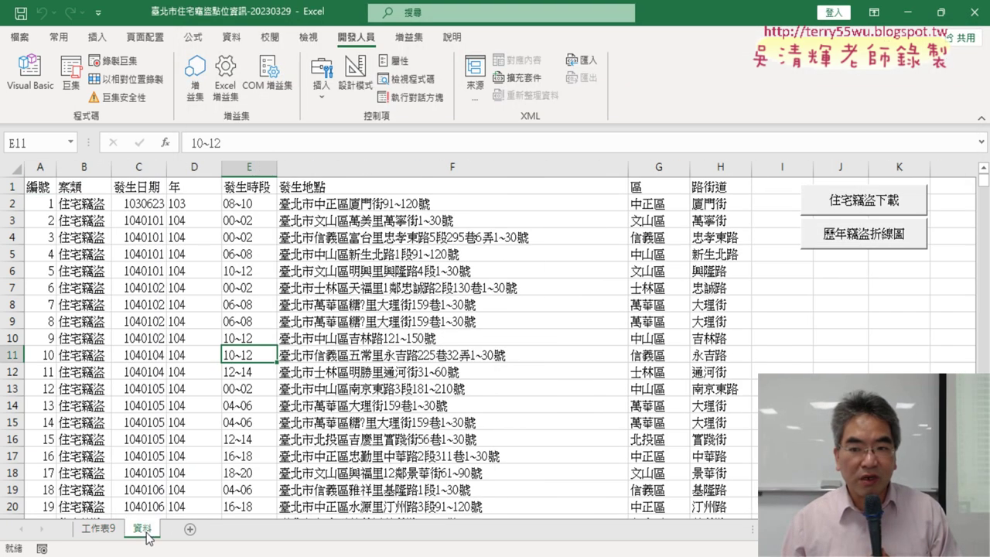
pyautogui.click(451, 165)
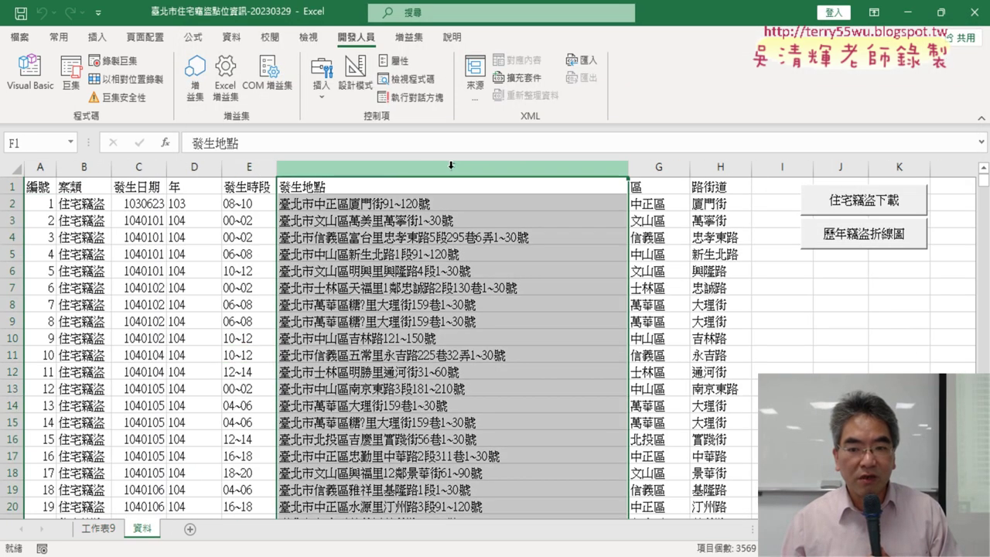
pyautogui.click(727, 167)
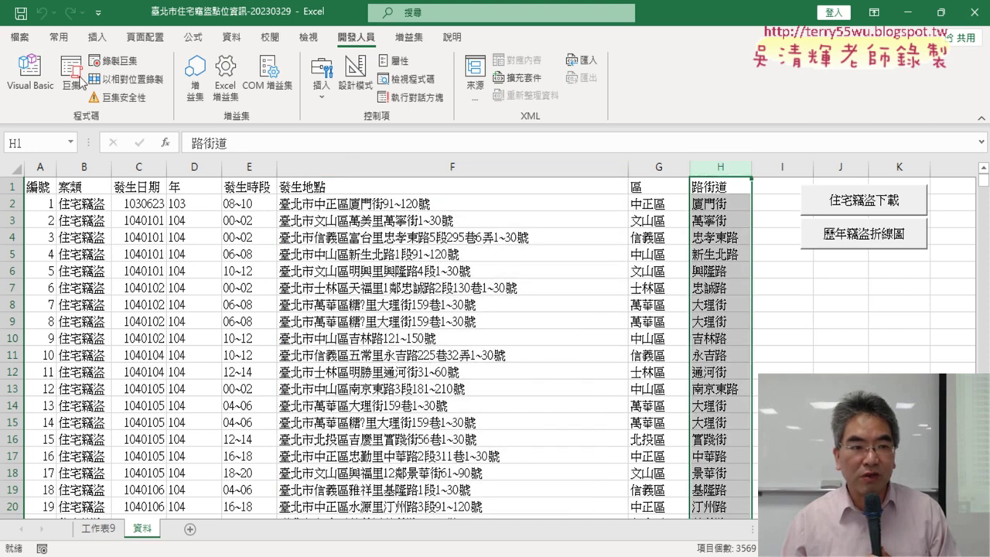
pyautogui.click(29, 74)
pyautogui.click(652, 202)
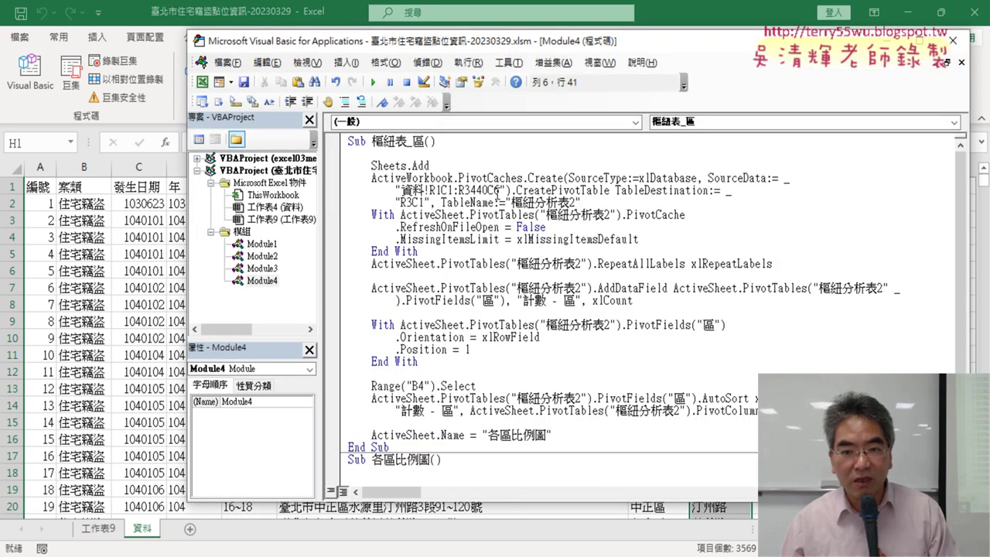
pyautogui.click(499, 191)
pyautogui.press('BackSpace')
pyautogui.write('8')
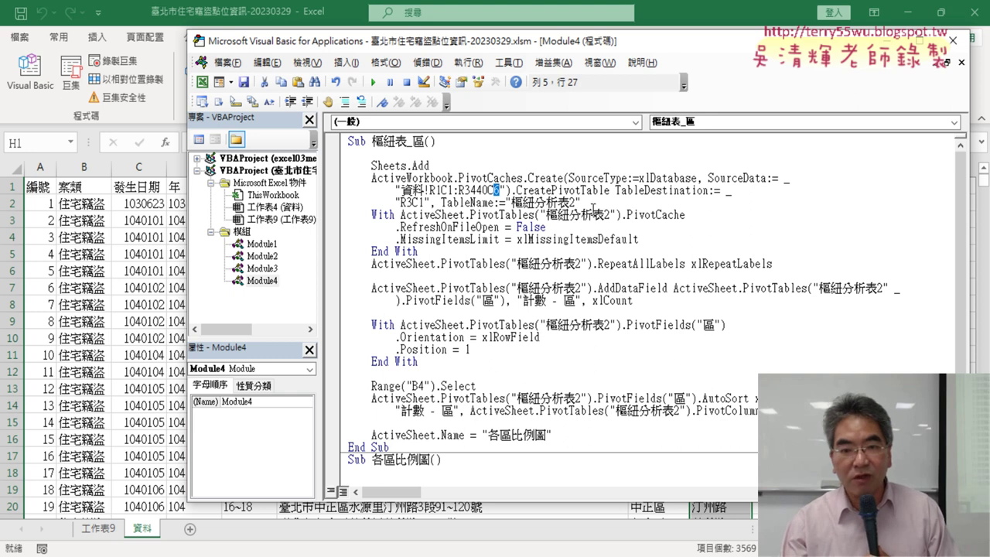
# Step: Select the row count 3440 and find the data's last row in column C
pyautogui.press('Left')
pyautogui.press('Left')
pyautogui.press('Left')
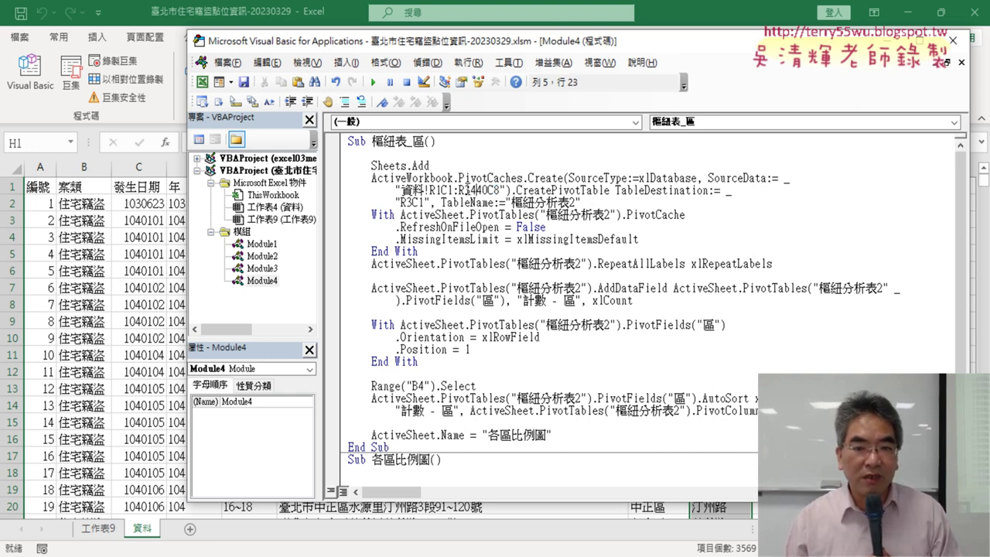
pyautogui.moveTo(466, 190); pyautogui.dragTo(488, 190)
pyautogui.click(135, 186)
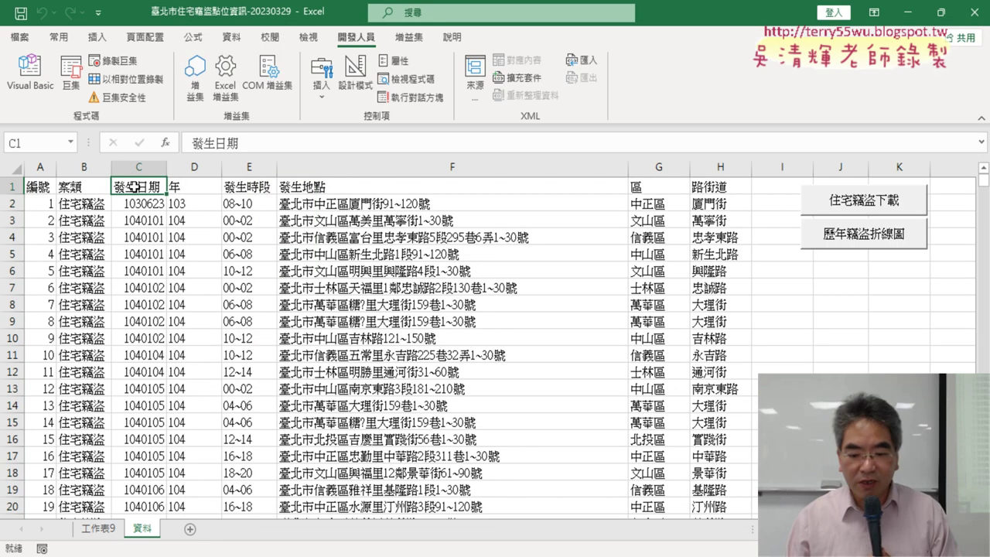
pyautogui.hotkey('ctrl', 'Down')
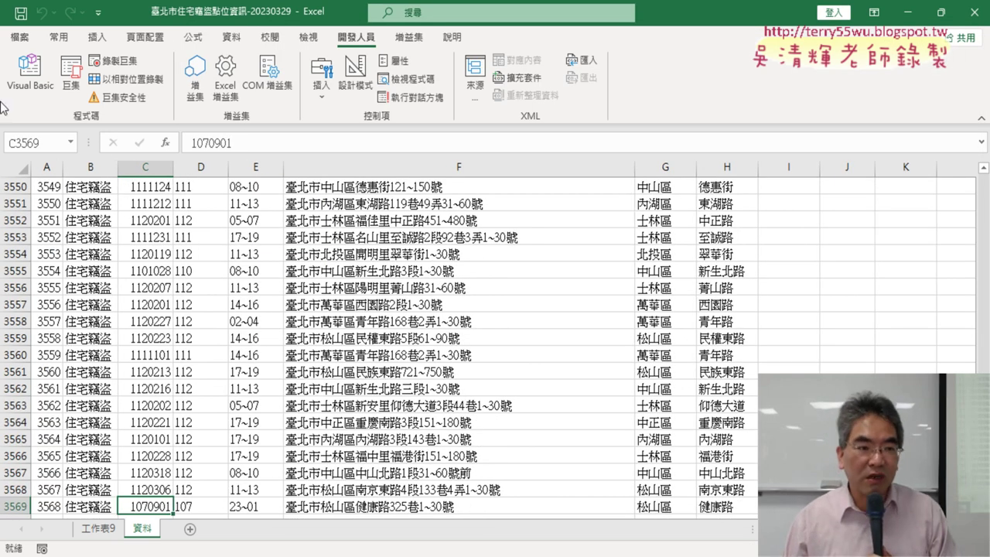
pyautogui.click(30, 71)
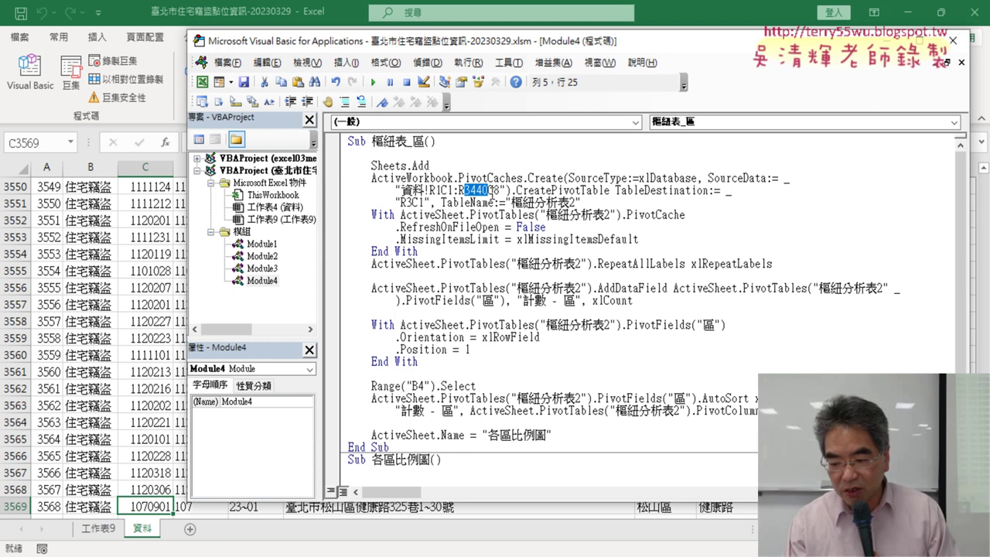
# Step: Replace row 3440 with 3569 so the source reads 資料!R1C1:R3569C8
pyautogui.write('3569')
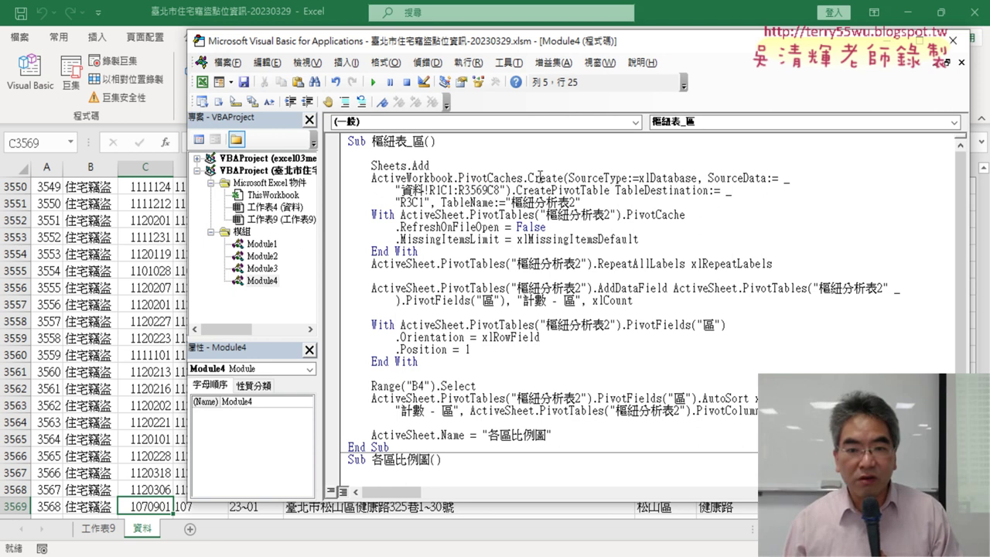
pyautogui.moveTo(459, 190)
pyautogui.mouseDown()
pyautogui.moveTo(496, 190)
pyautogui.moveTo(459, 192)
pyautogui.mouseUp()
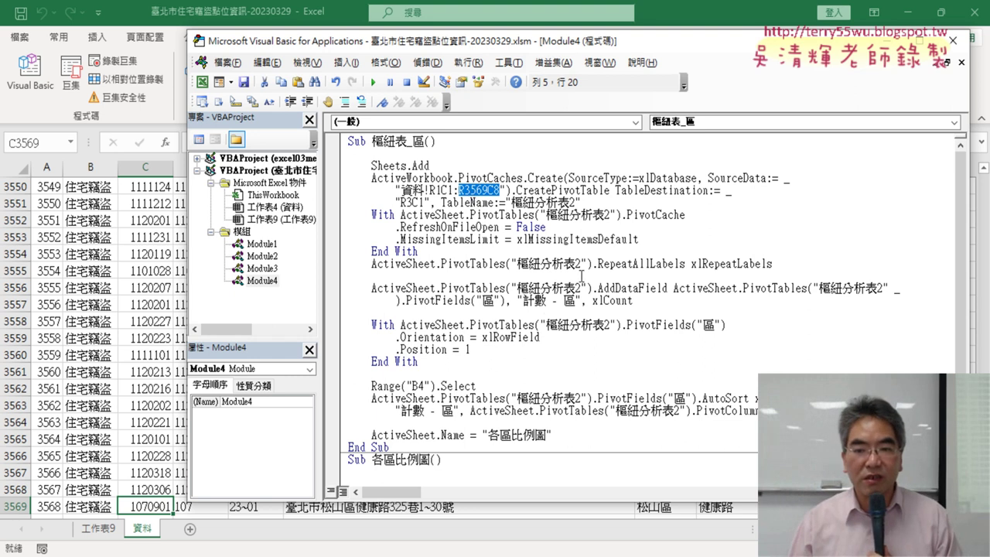
pyautogui.moveTo(599, 201); pyautogui.dragTo(338, 185)
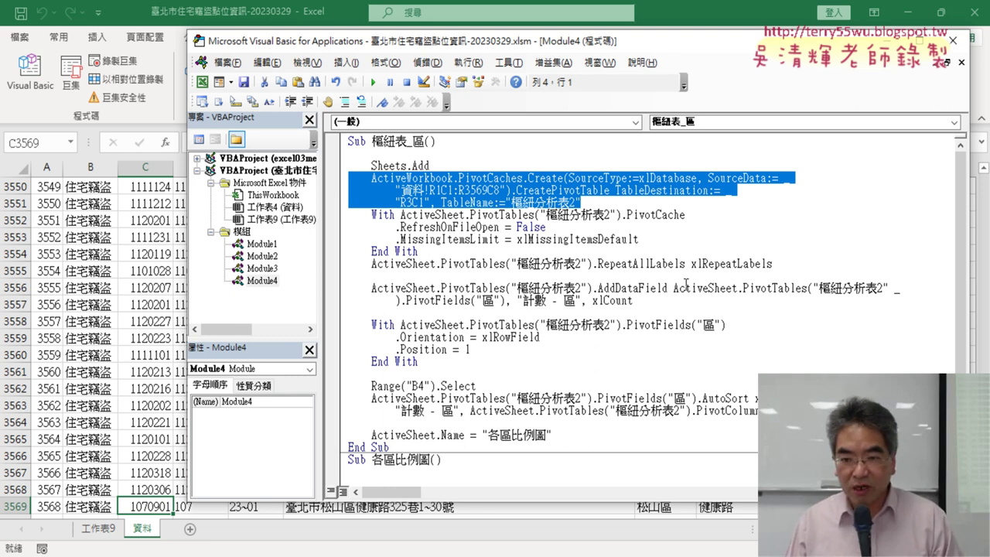
# Step: Change the table name to 樞紐分析表3, then undo it back to 樞紐分析表2
pyautogui.click(586, 218)
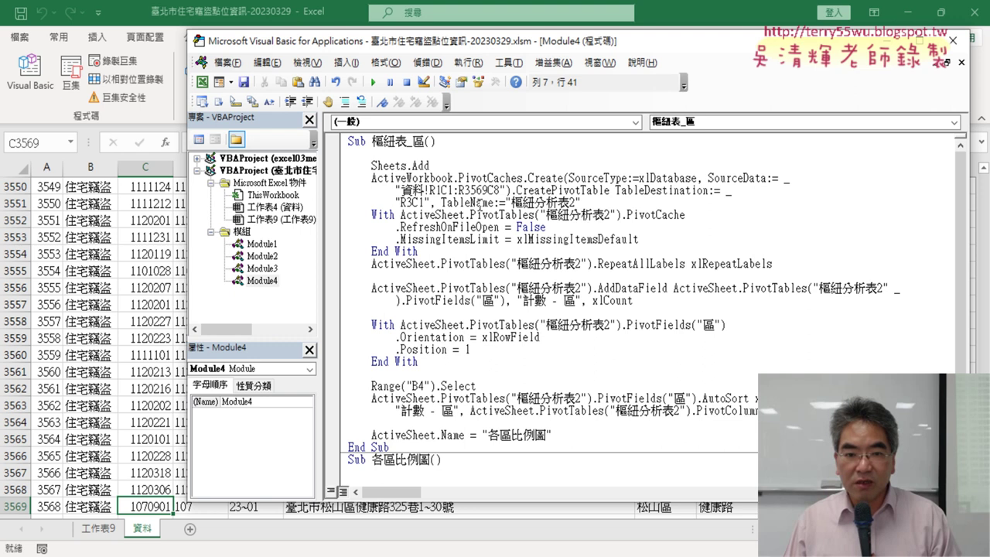
pyautogui.moveTo(510, 202); pyautogui.dragTo(581, 202)
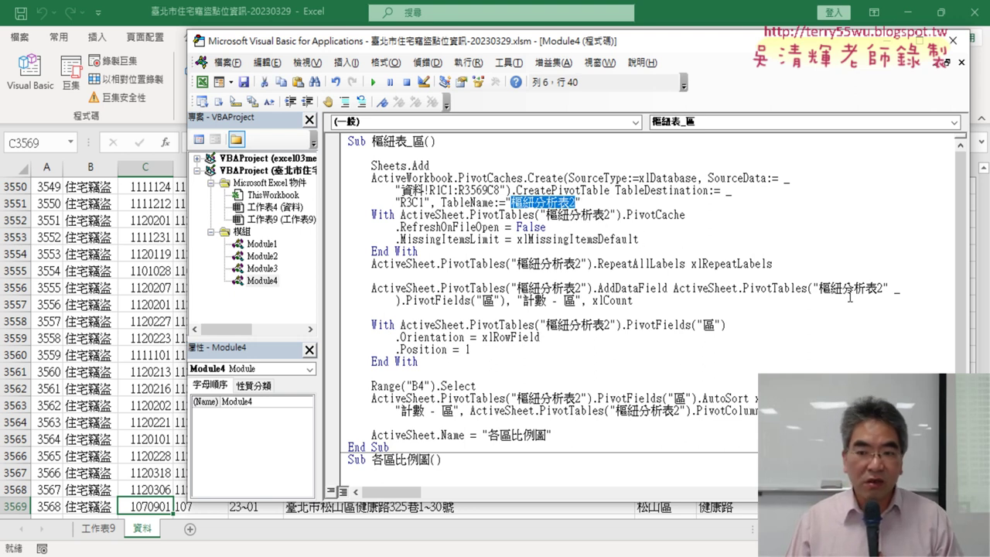
pyautogui.click(547, 227)
pyautogui.hotkey('shift', 'Left')
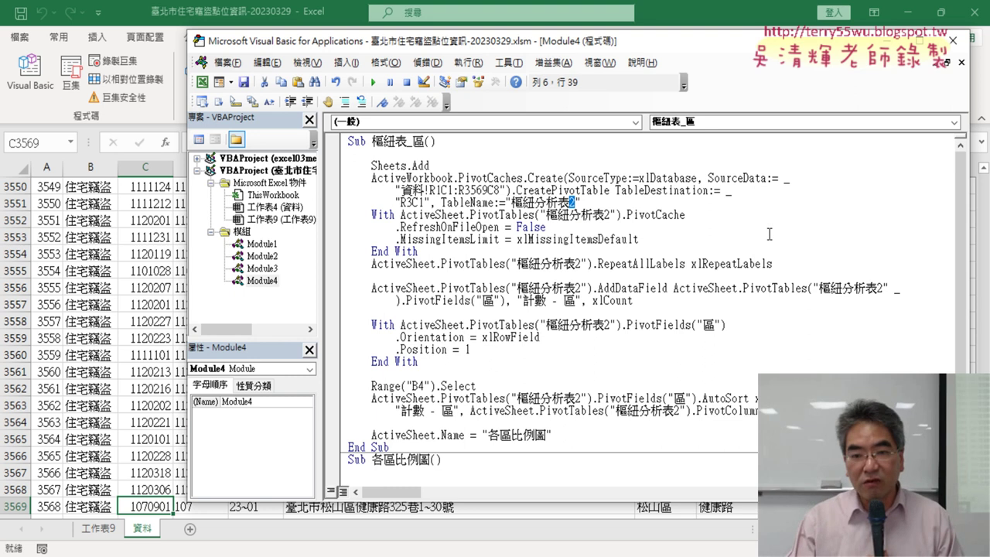
pyautogui.write('3')
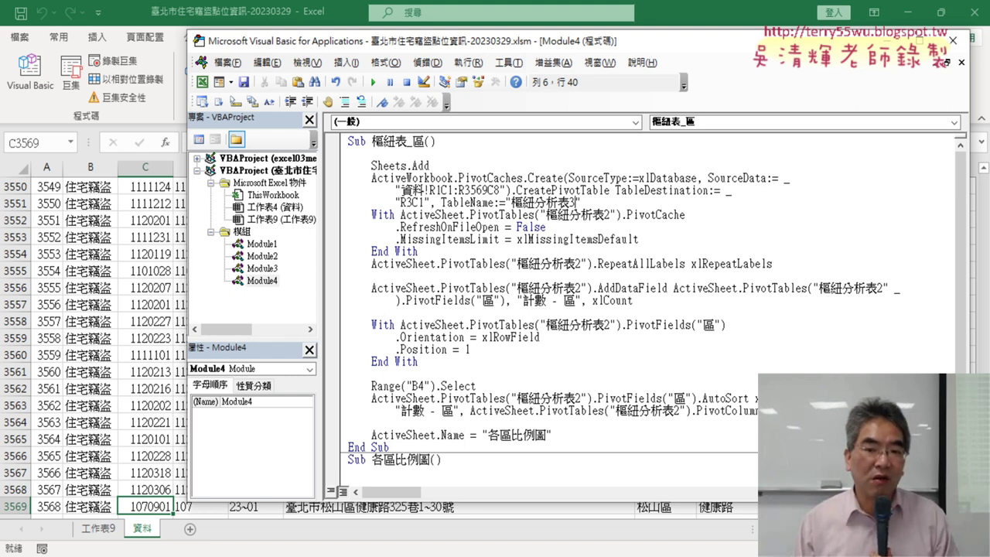
pyautogui.hotkey('ctrl', 'z')
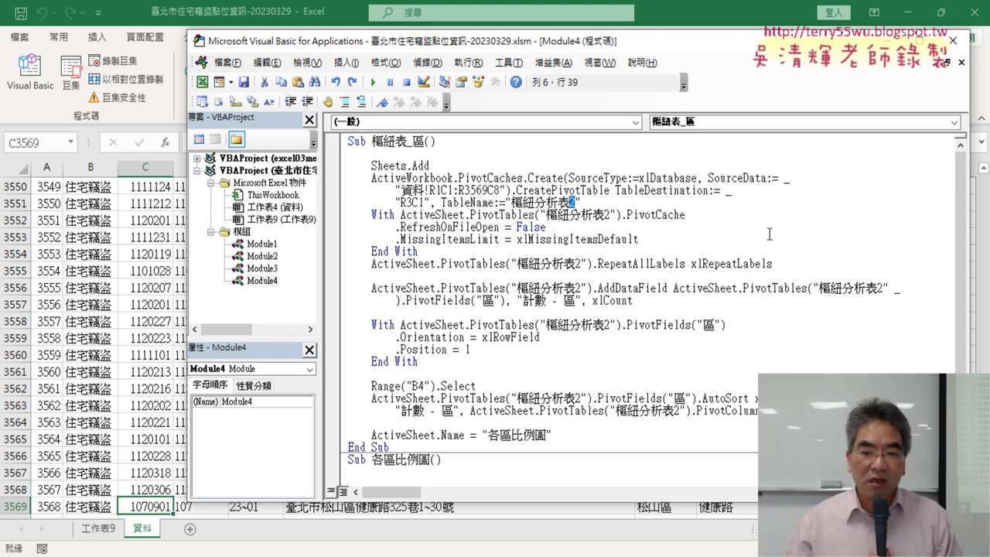
pyautogui.click(516, 286)
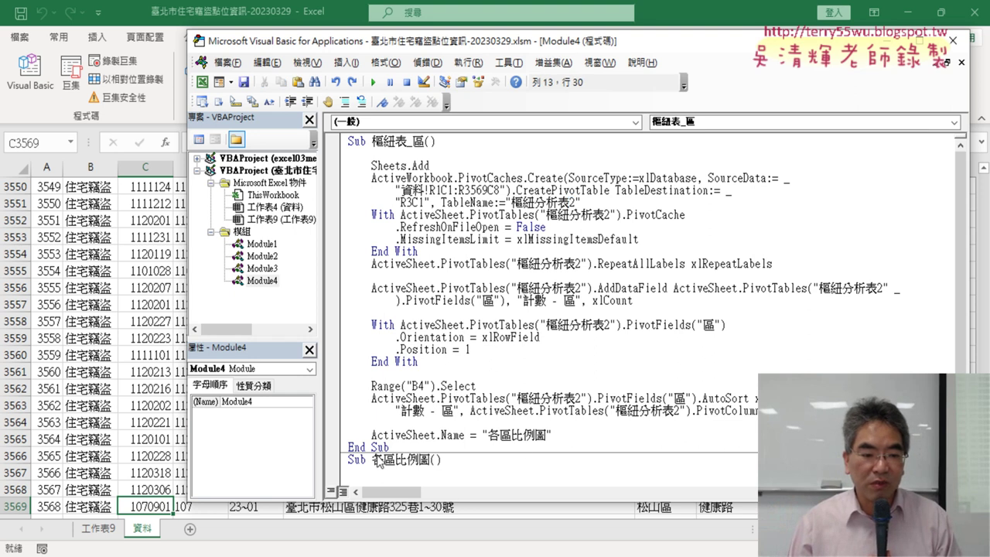
# Step: Delete the leftover sheet 工作表9 and return to the 樞紐表_區 code
pyautogui.rightClick(112, 534)
pyautogui.click(136, 342)
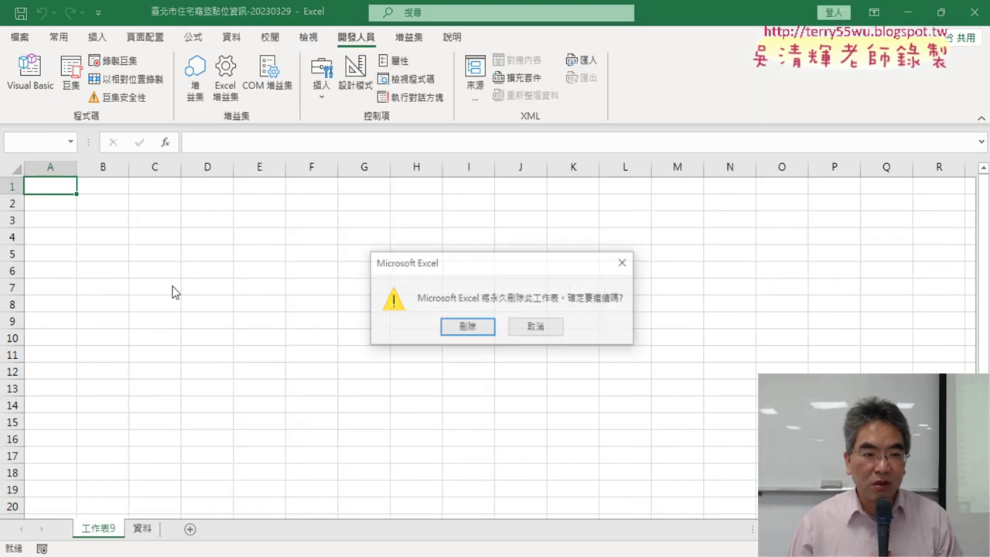
pyautogui.click(467, 326)
pyautogui.click(30, 74)
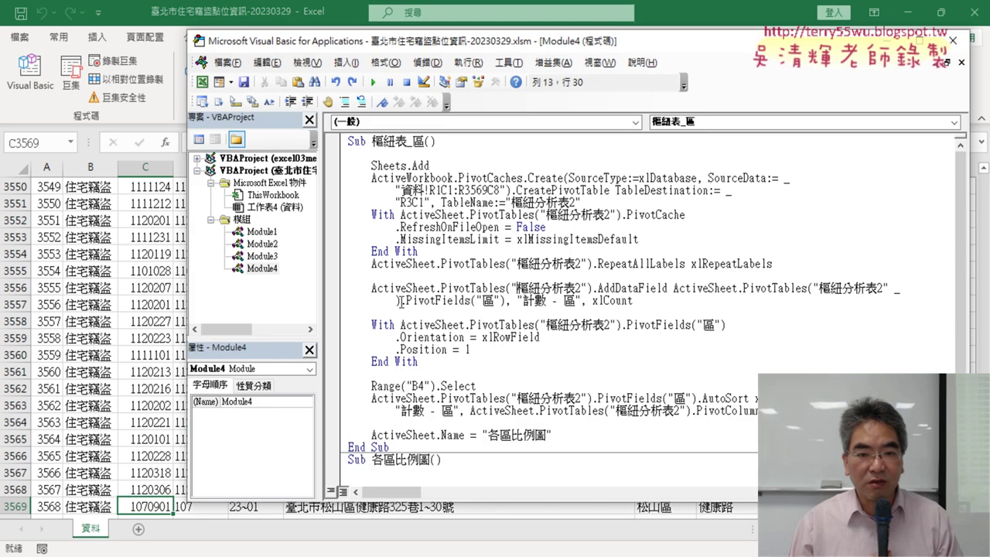
pyautogui.click(567, 313)
pyautogui.moveTo(373, 142); pyautogui.dragTo(427, 141)
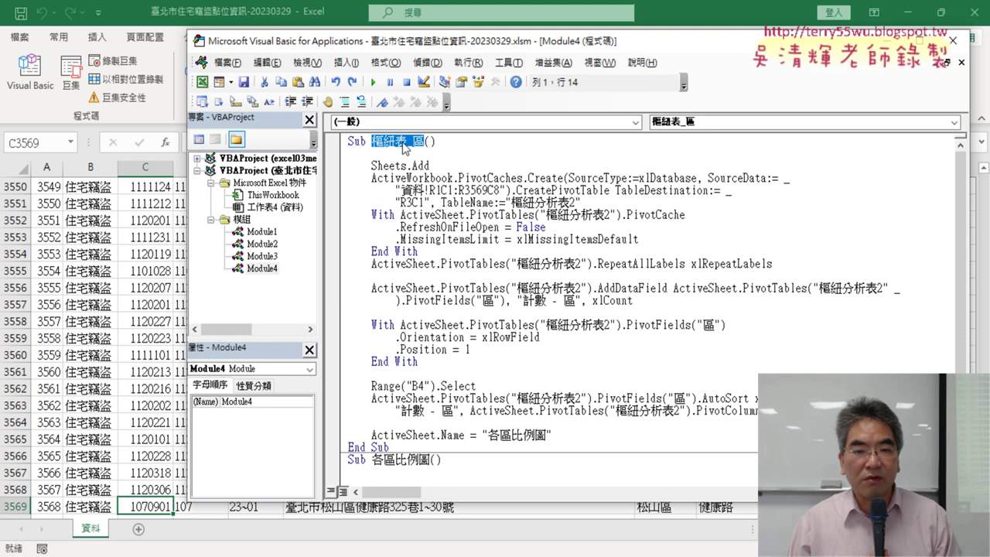
# Step: Set and clear a breakpoint on PivotCaches.Create, then step through 樞紐表_區 with F8
pyautogui.click(420, 145)
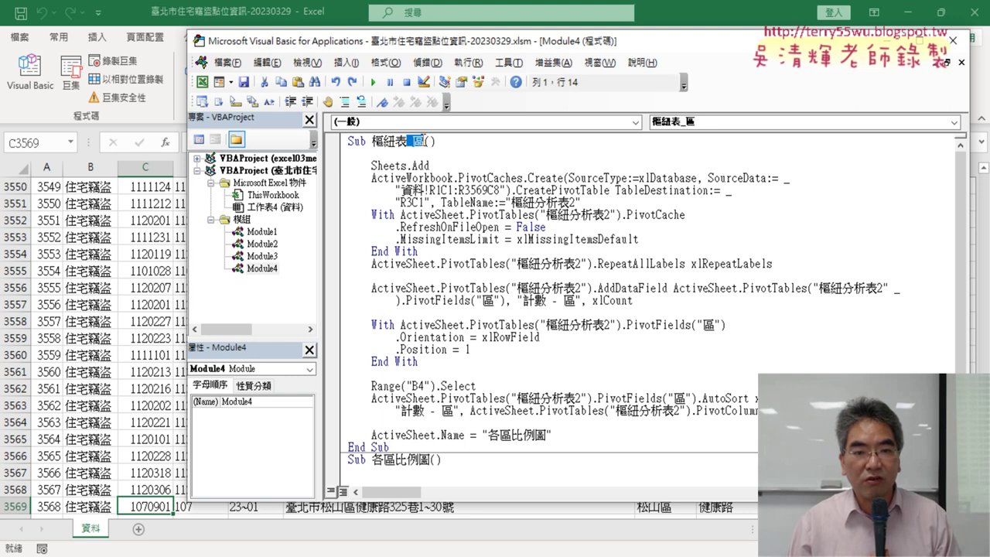
pyautogui.click(340, 180)
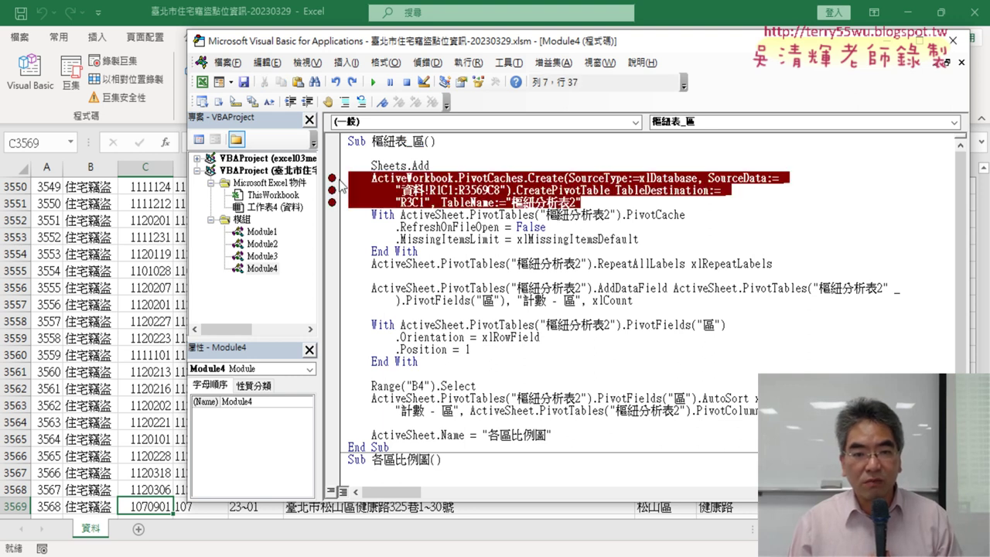
pyautogui.click(333, 182)
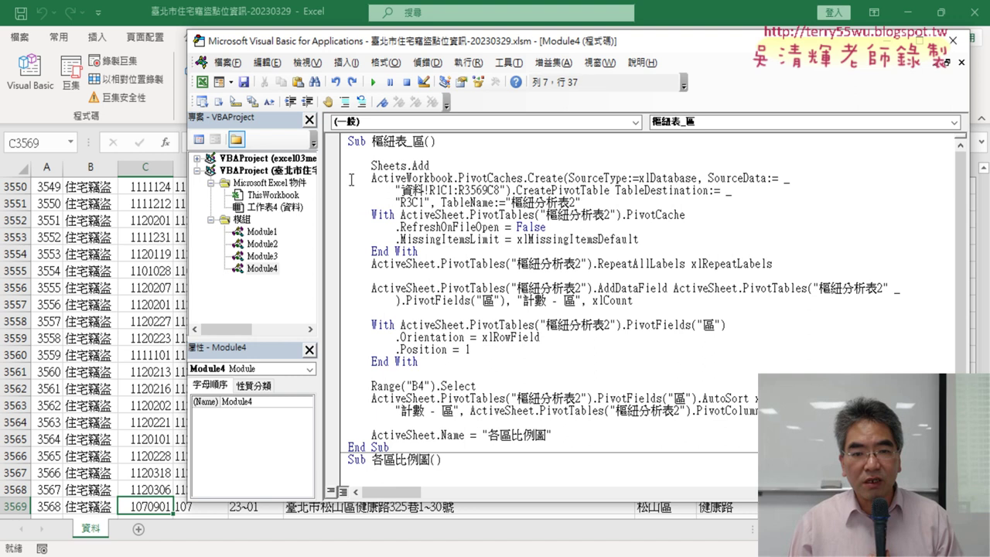
pyautogui.moveTo(351, 179); pyautogui.dragTo(741, 196)
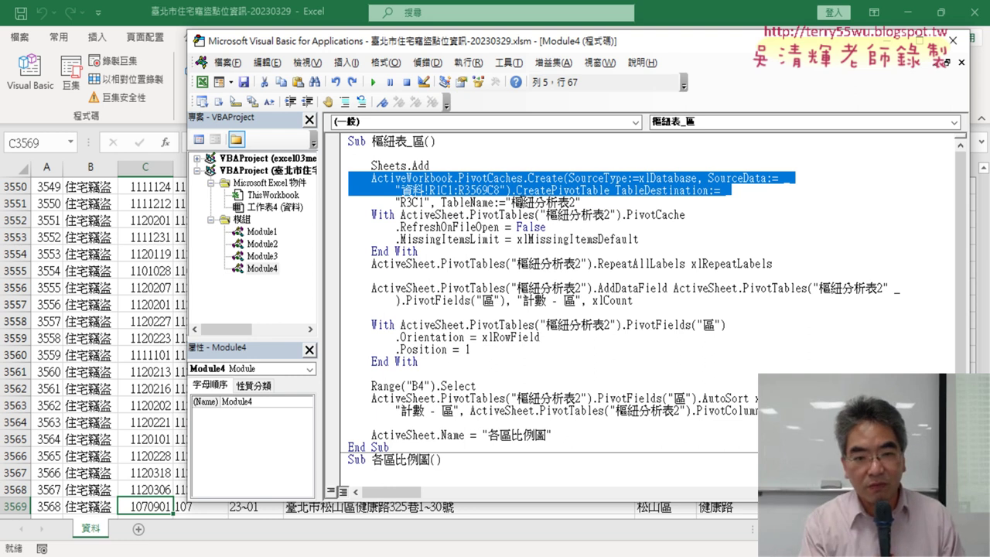
pyautogui.press('F8')
pyautogui.press('F8')
pyautogui.press('F8')
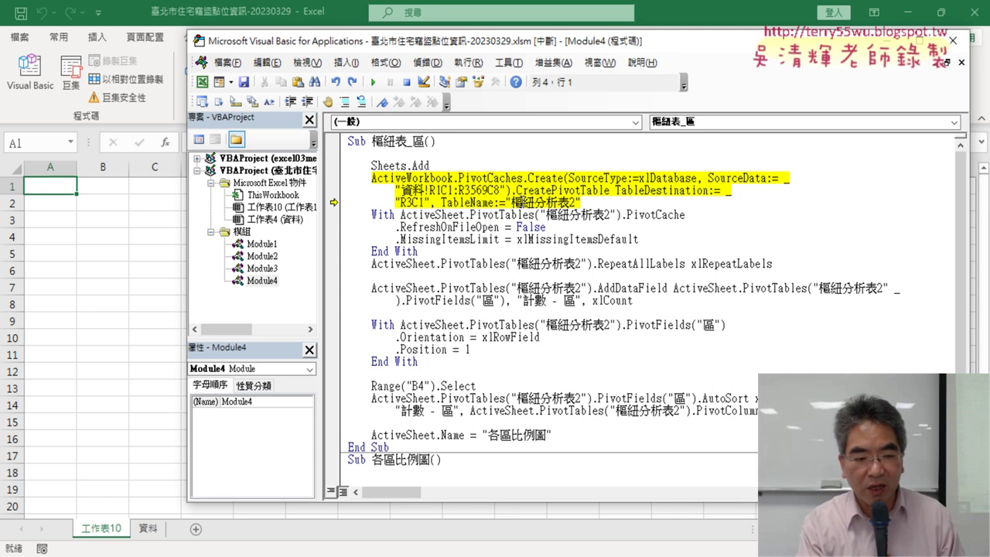
# Step: Step through the macro to build the 計數 - 區 pivot table and rename the sheet 各區比例圖
pyautogui.press('F8')
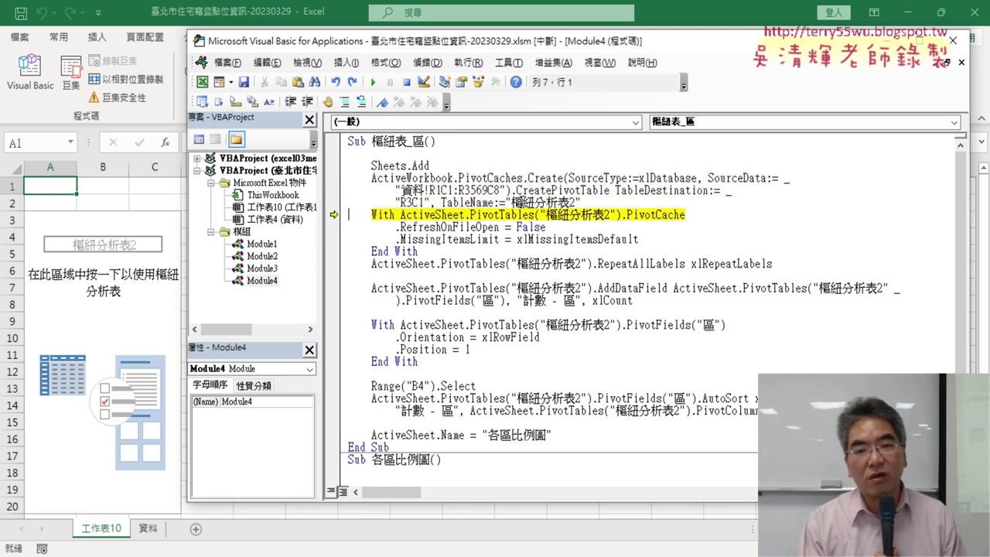
pyautogui.press('F8')
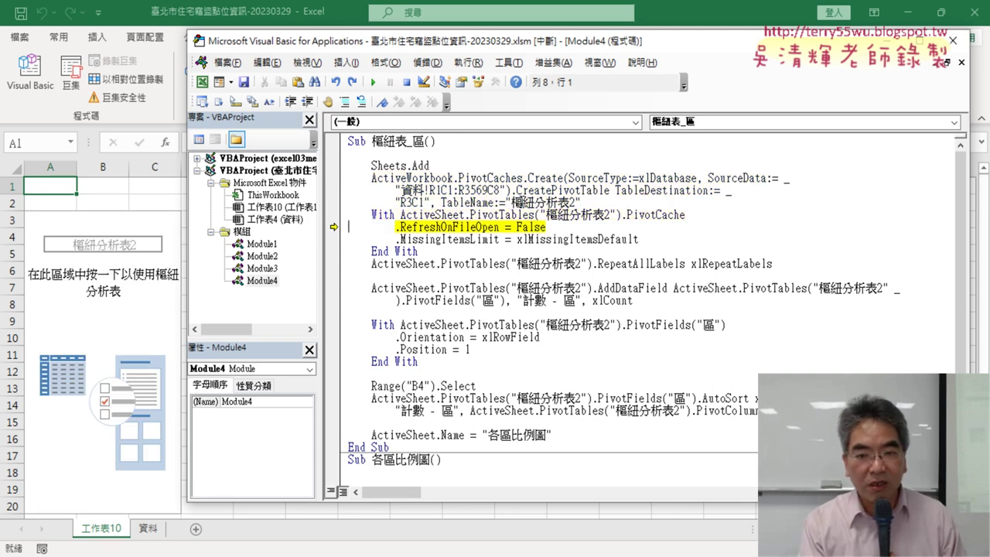
pyautogui.press('F8')
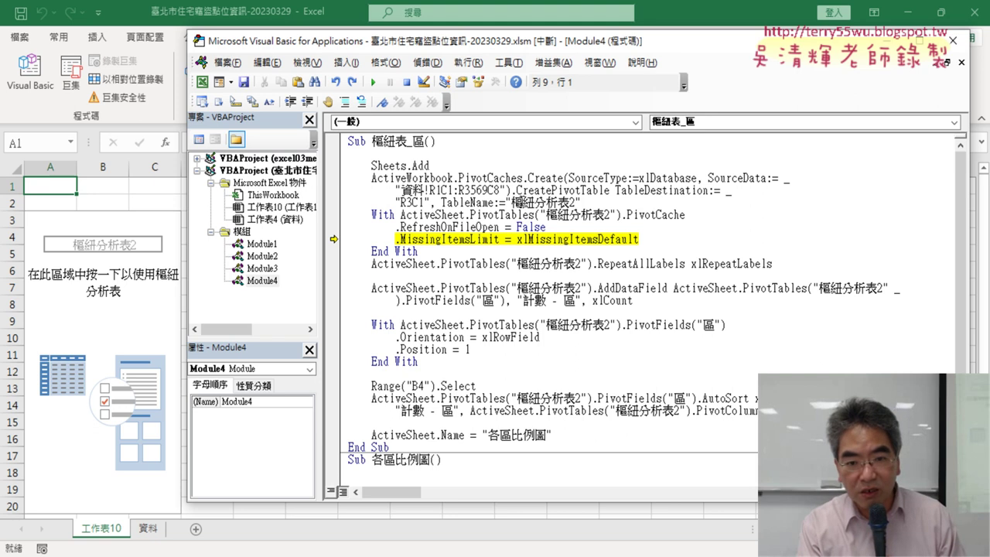
pyautogui.press('F8')
pyautogui.press('F8')
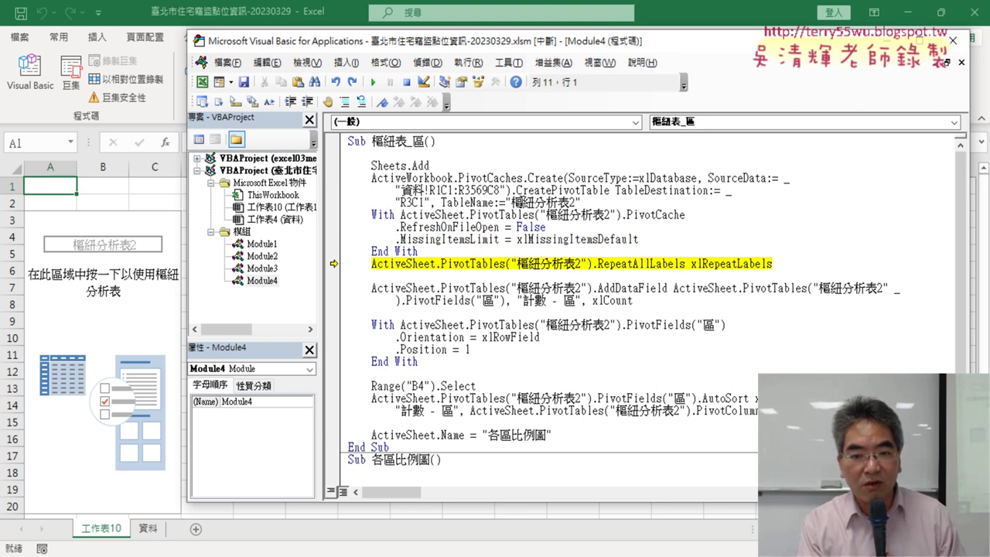
pyautogui.press('F8')
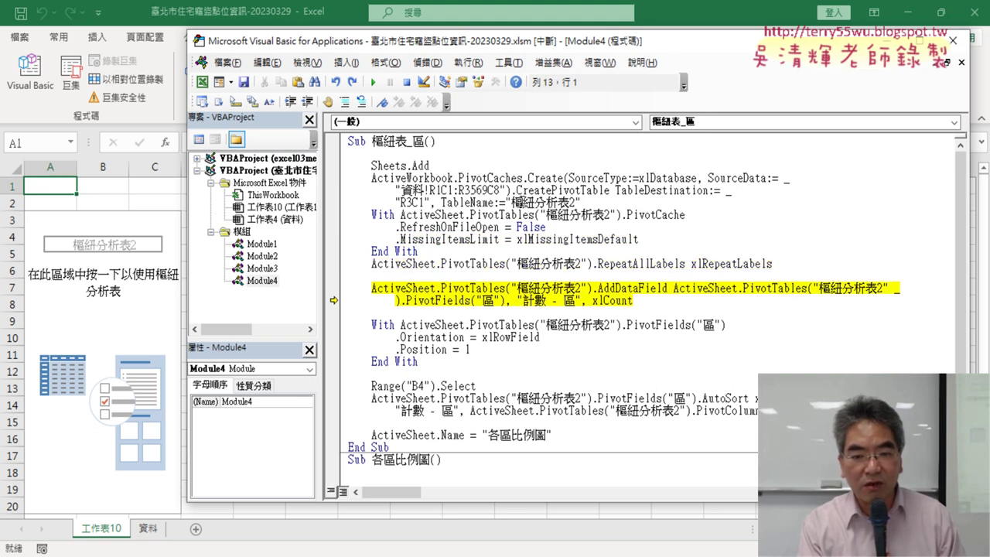
pyautogui.press('F8')
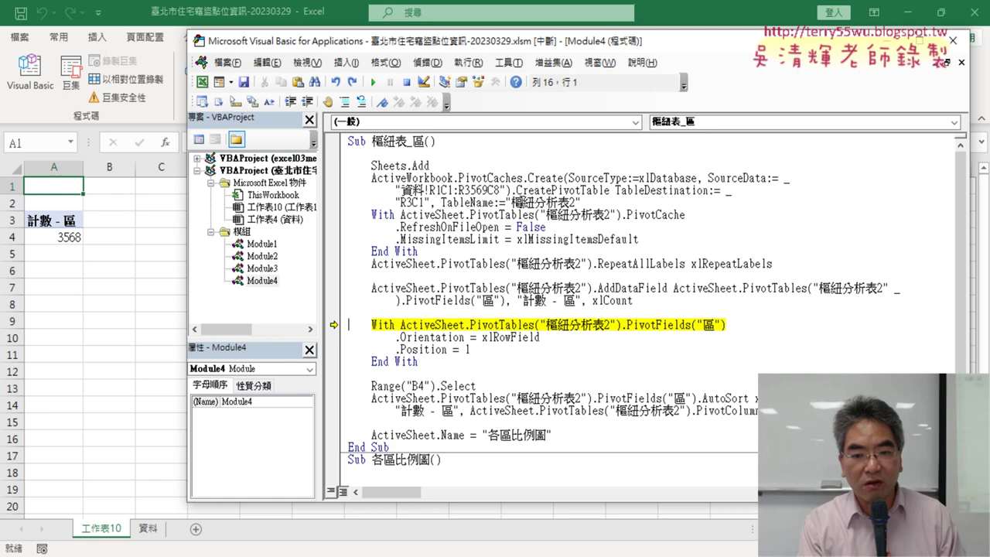
pyautogui.press('F8')
pyautogui.press('F8')
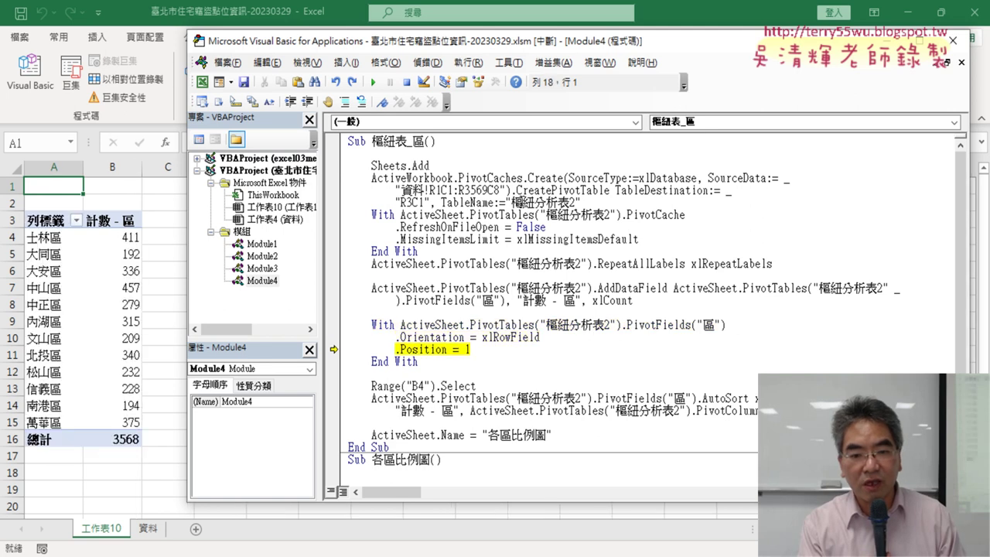
pyautogui.press('F8')
pyautogui.press('F8')
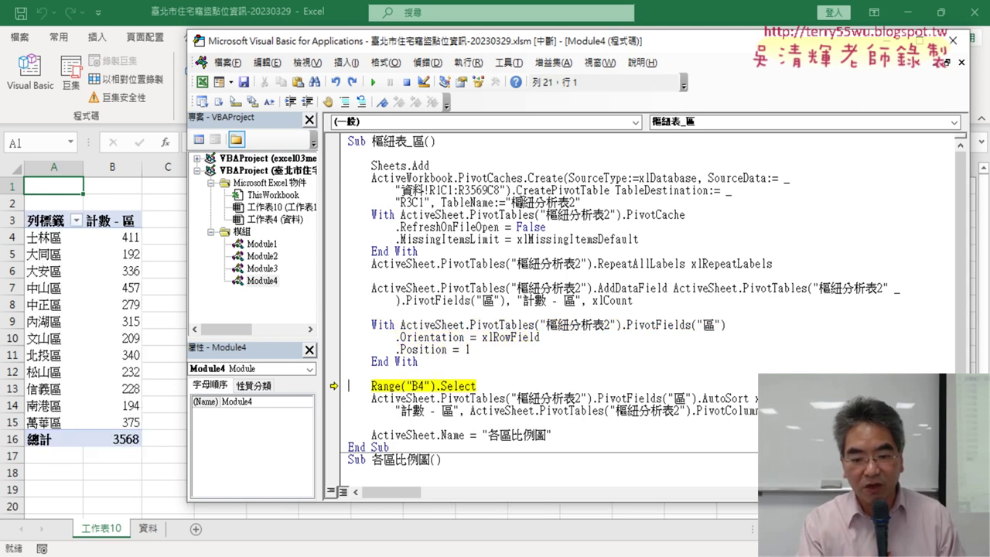
pyautogui.press('F8')
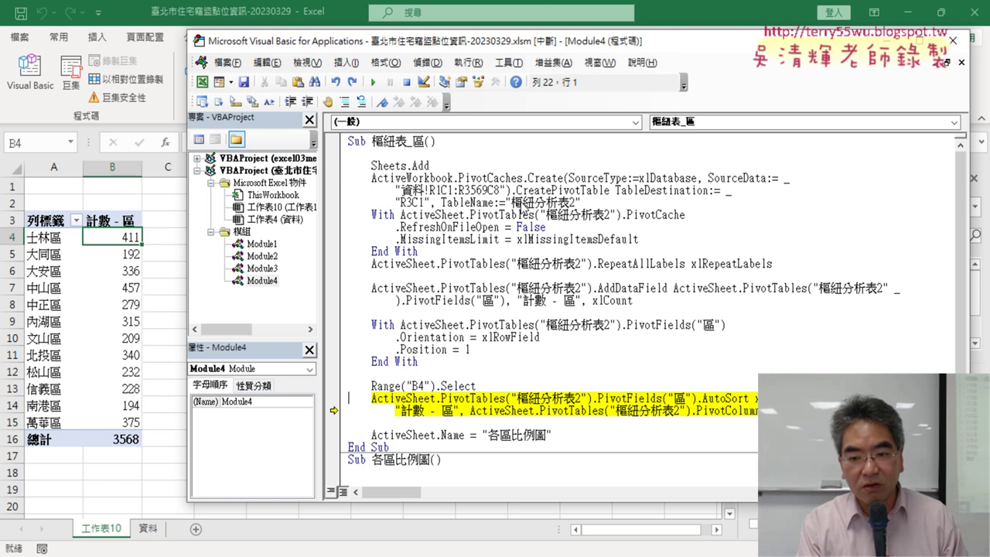
pyautogui.press('F8')
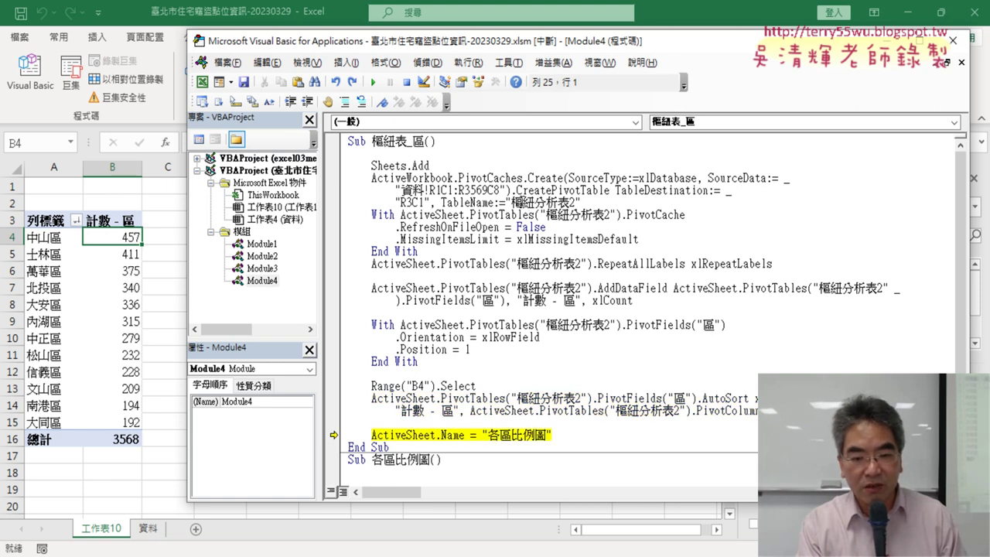
pyautogui.press('F8')
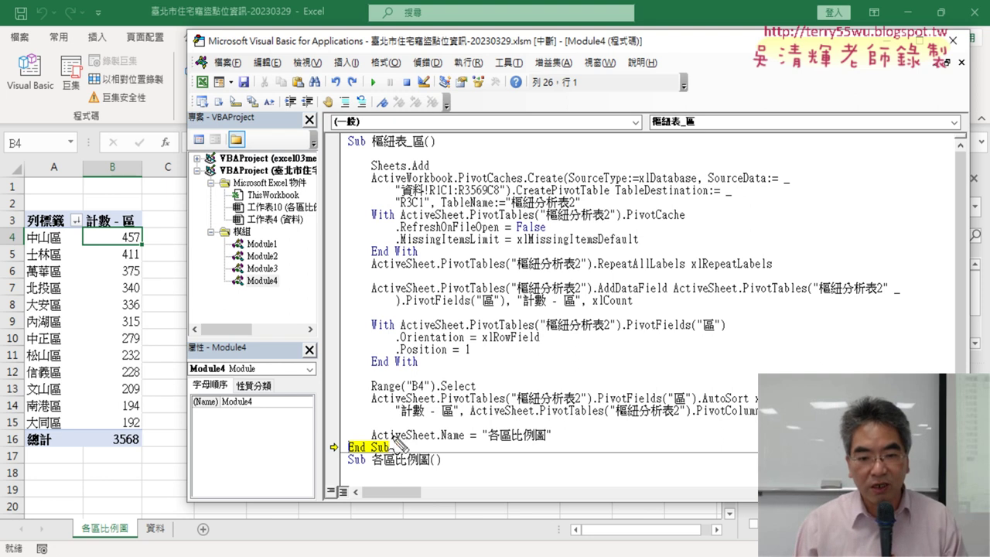
# Step: Run the rest of the macro to its end
pyautogui.moveTo(378, 442); pyautogui.dragTo(548, 437)
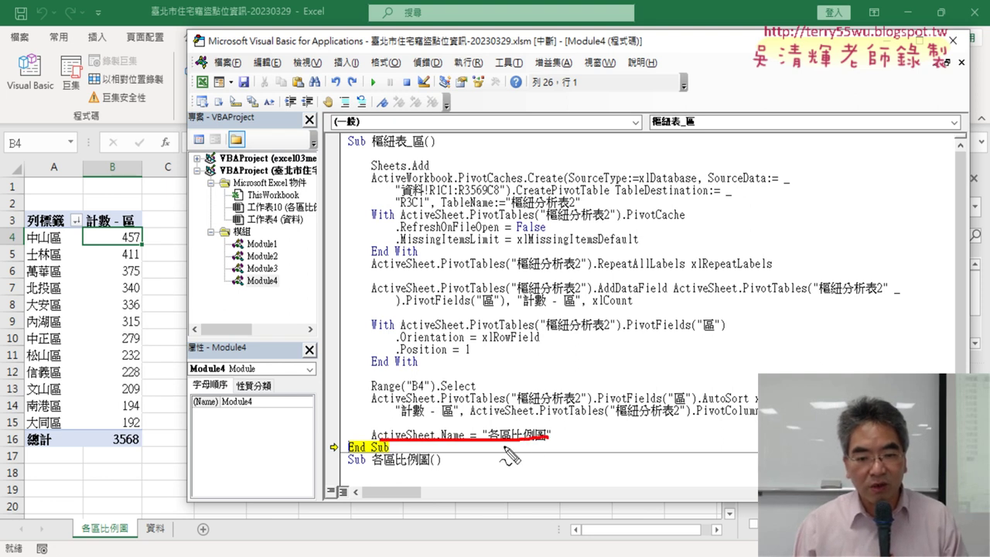
pyautogui.moveTo(503, 446); pyautogui.dragTo(565, 445)
pyautogui.moveTo(524, 417)
pyautogui.mouseDown()
pyautogui.moveTo(128, 510)
pyautogui.moveTo(109, 546)
pyautogui.mouseUp()
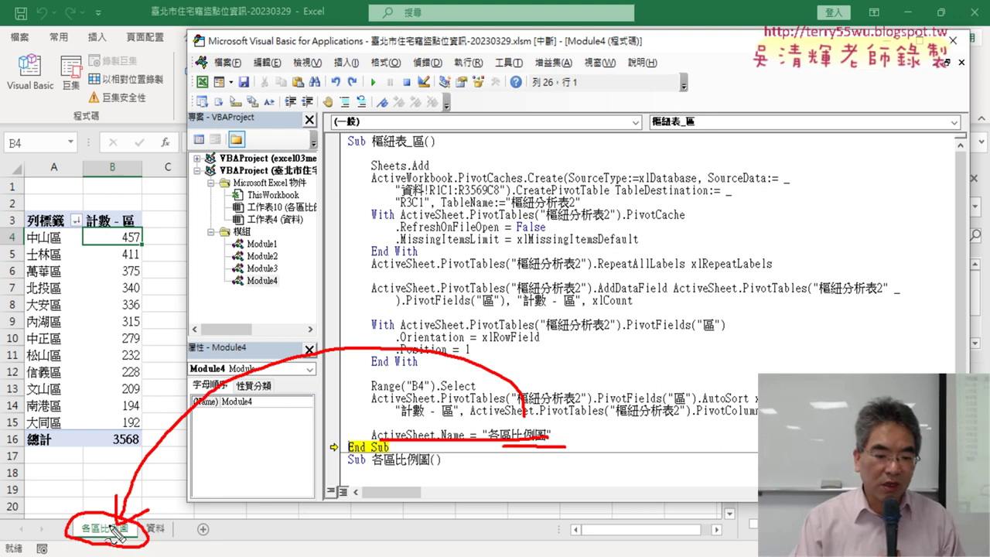
pyautogui.press('Escape')
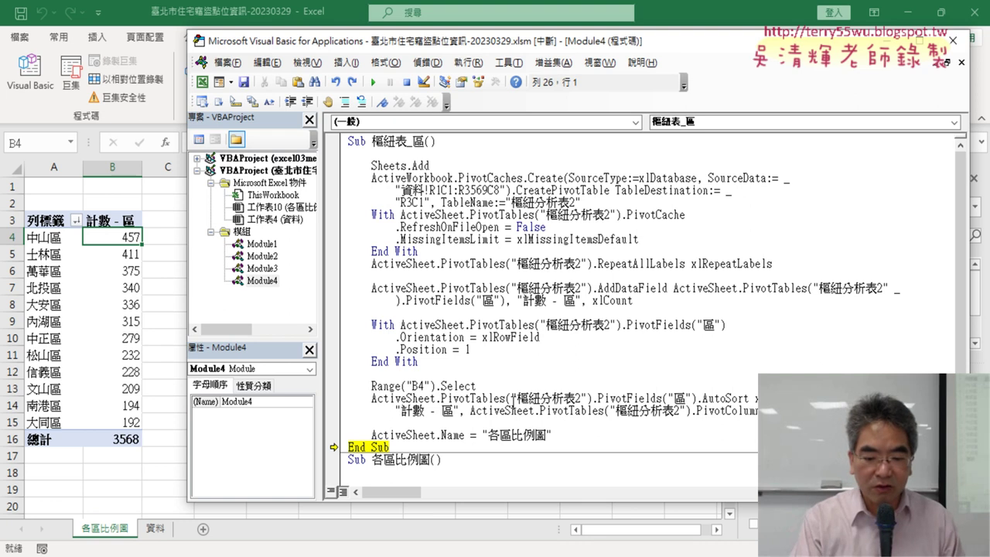
pyautogui.press('F8')
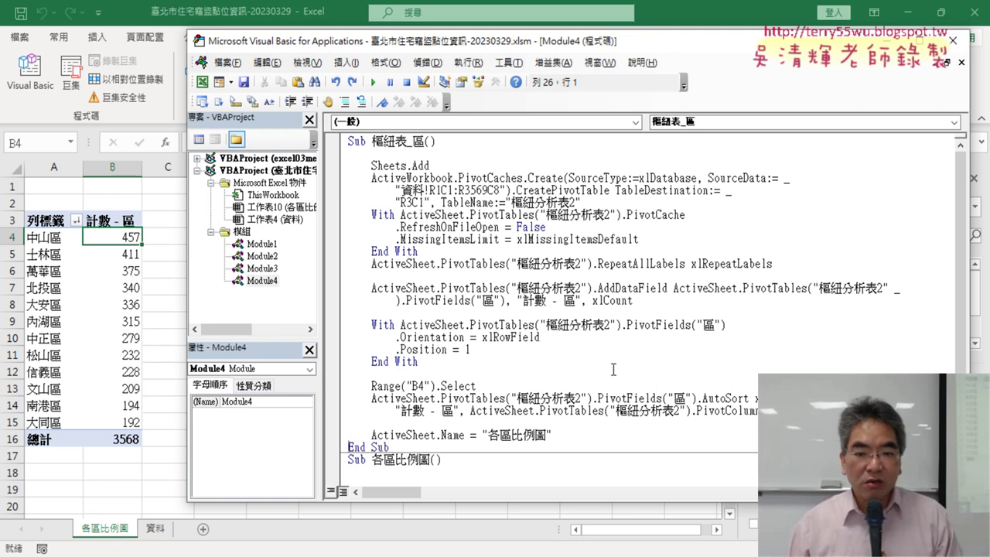
# Step: Close 各區比例圖 with End Sub, copy the name 樞紐表_區, and return to Excel
pyautogui.press('Return')
pyautogui.scroll(1, 529, 403)
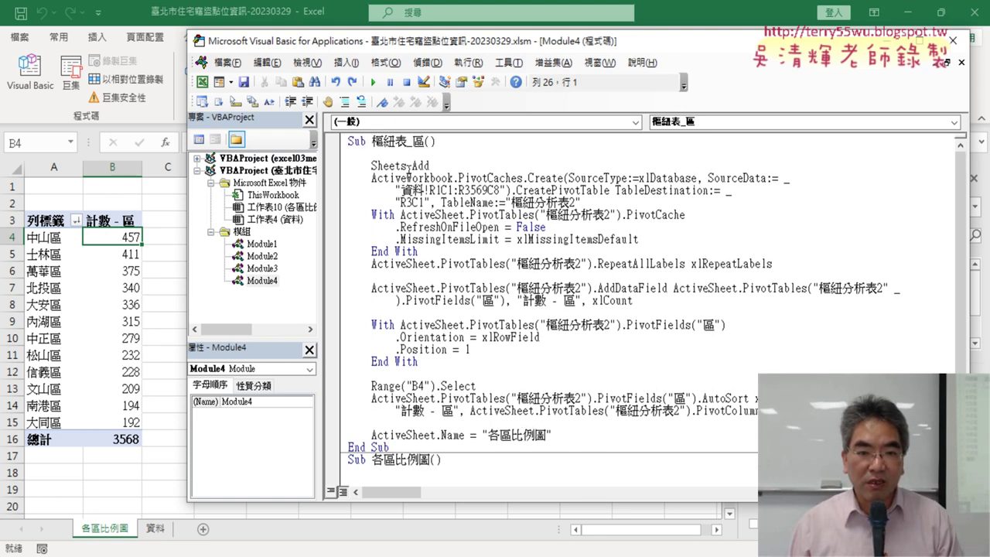
pyautogui.moveTo(372, 142); pyautogui.dragTo(426, 141)
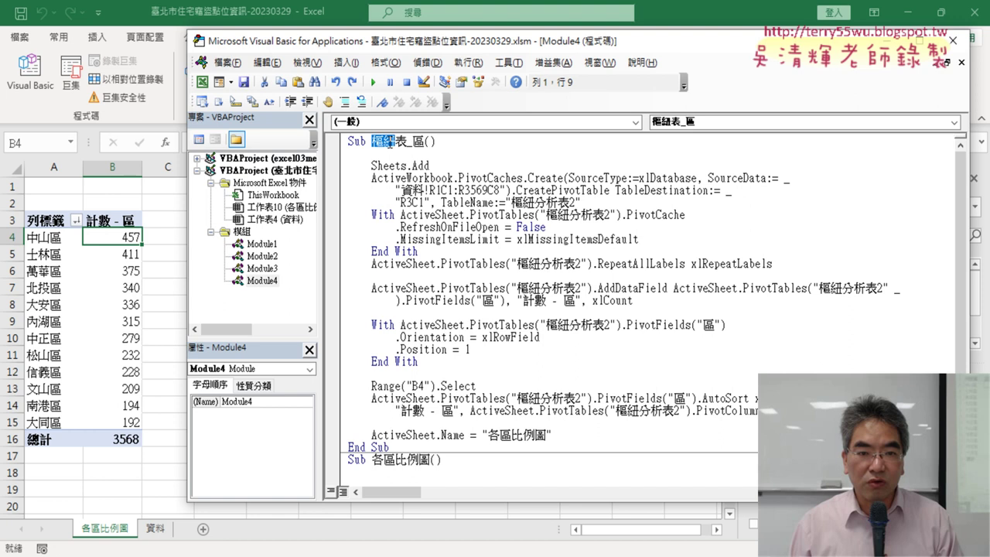
pyautogui.rightClick(419, 147)
pyautogui.click(448, 168)
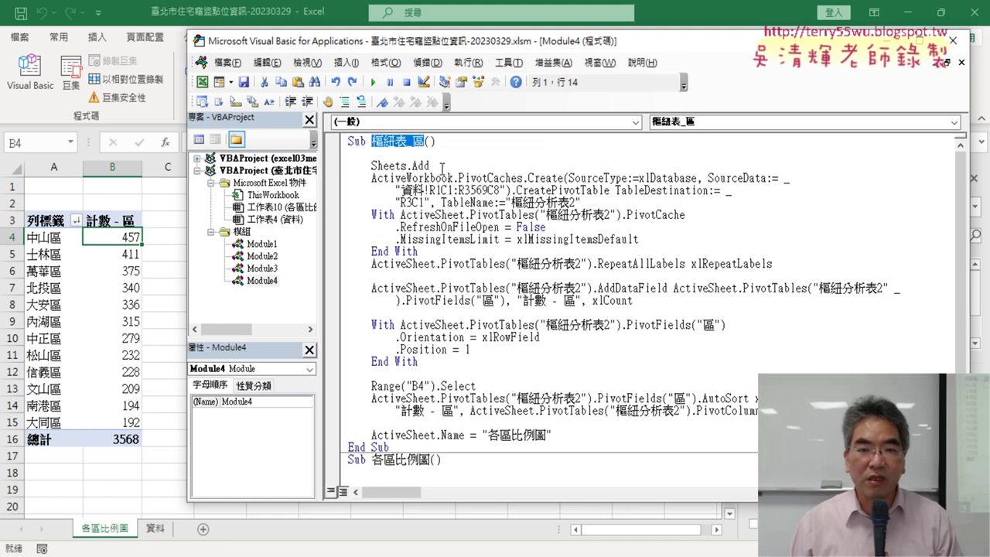
pyautogui.click(87, 322)
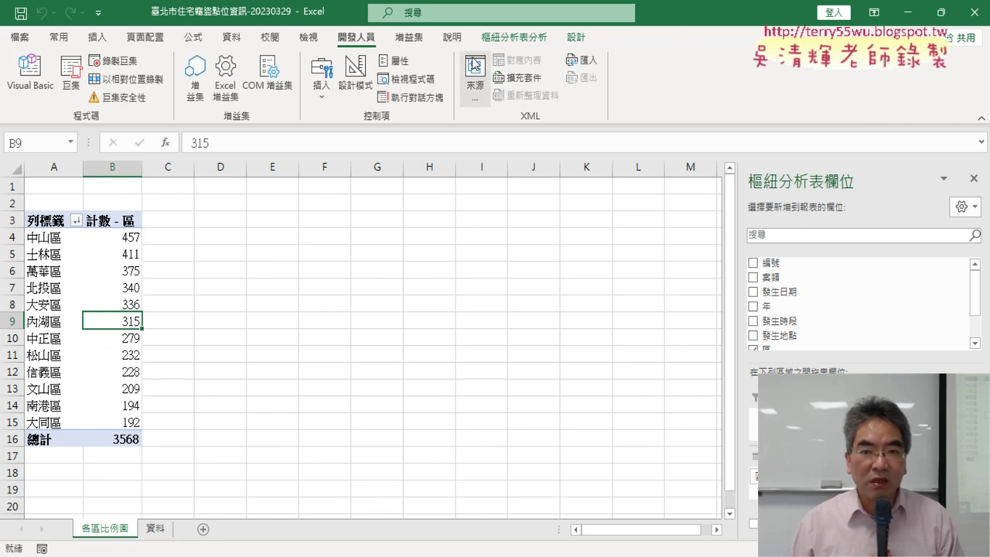
# Step: Insert a pie PivotChart (圓形圖) from the district count pivot table
pyautogui.click(514, 37)
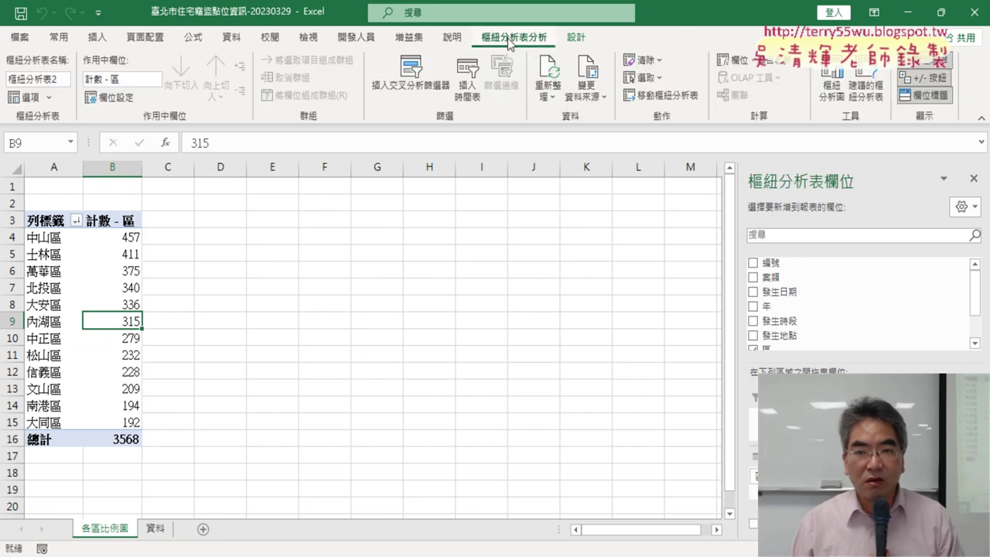
pyautogui.click(831, 84)
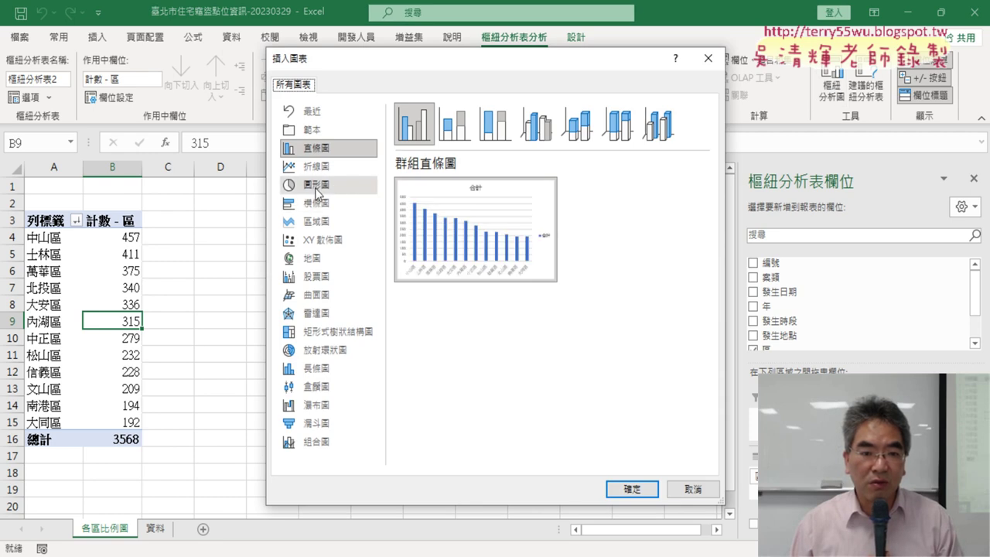
pyautogui.click(317, 190)
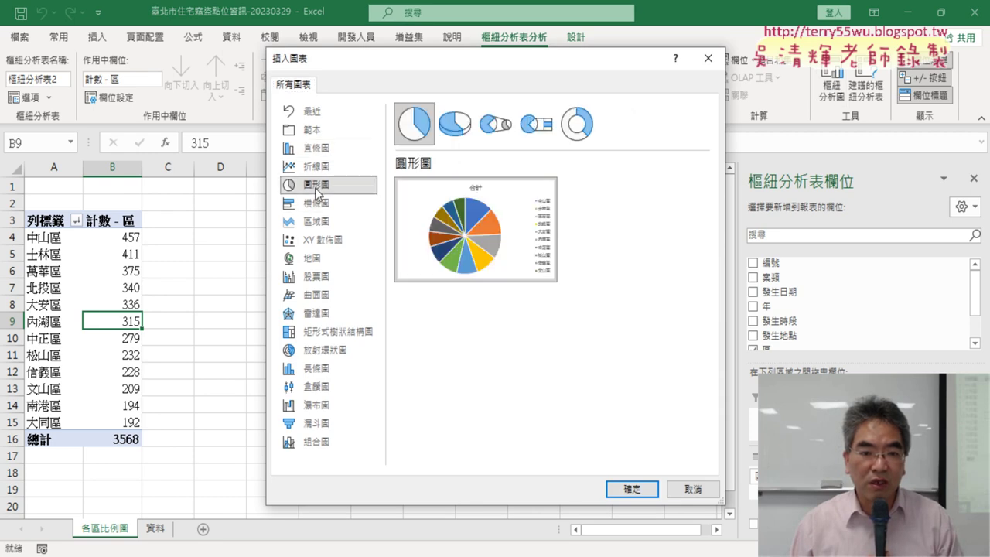
pyautogui.click(631, 489)
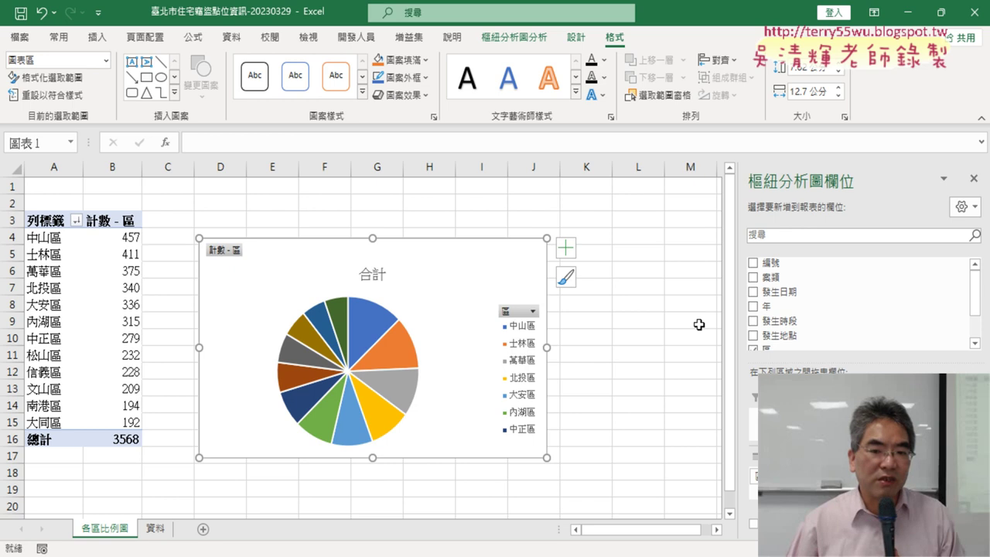
# Step: Add data callouts with district name and percentage to every pie slice
pyautogui.rightClick(363, 326)
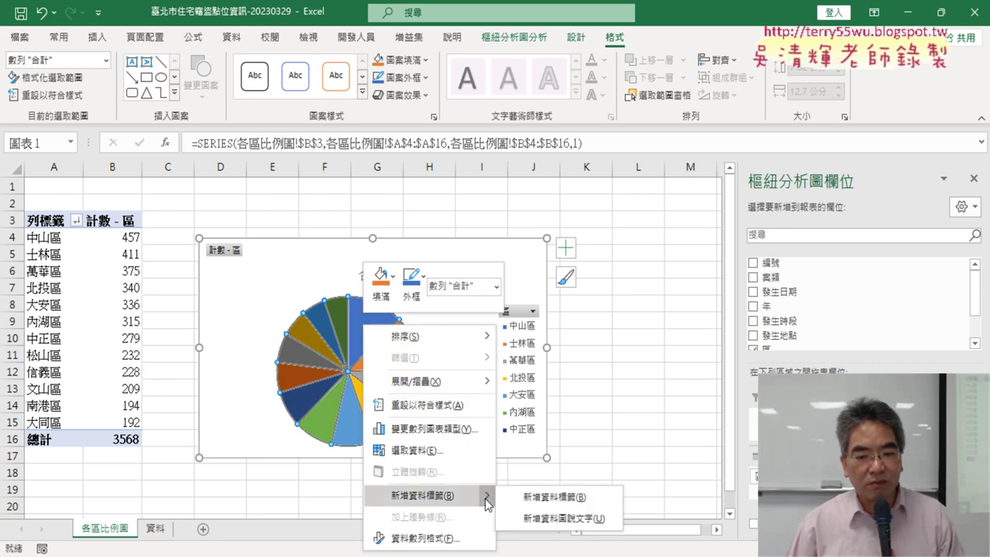
pyautogui.moveTo(491, 499)
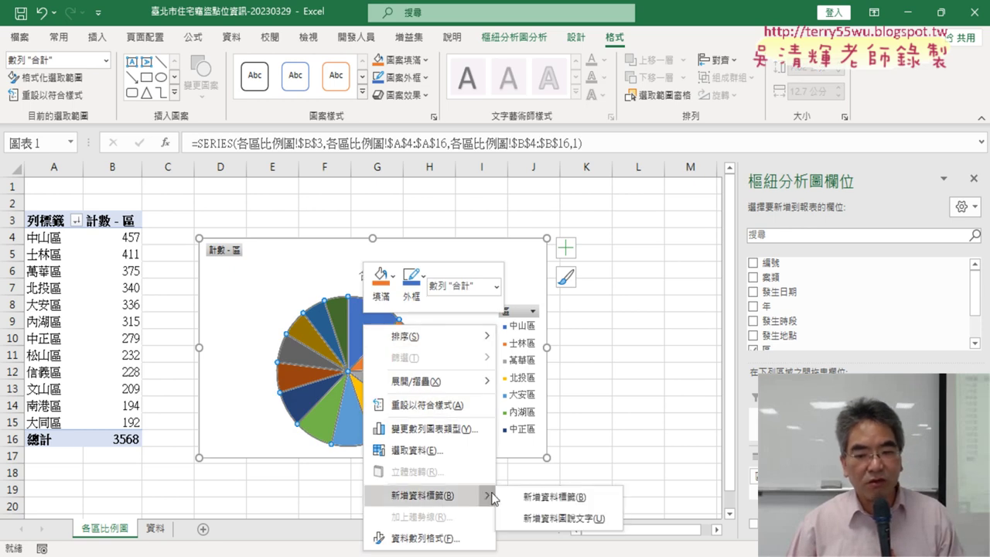
pyautogui.click(541, 519)
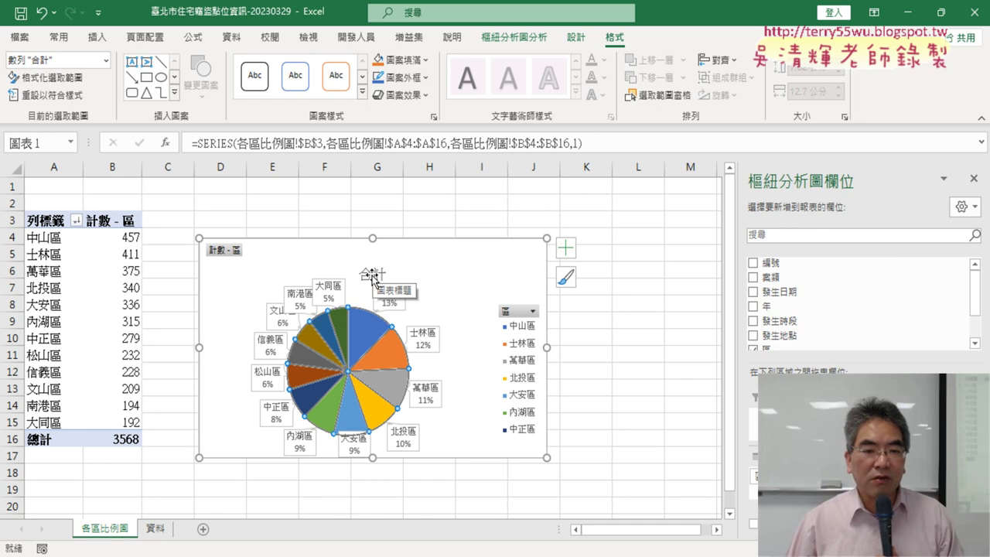
# Step: Retitle the chart 各區比例圖 and make the title bold at size 20
pyautogui.click(372, 277)
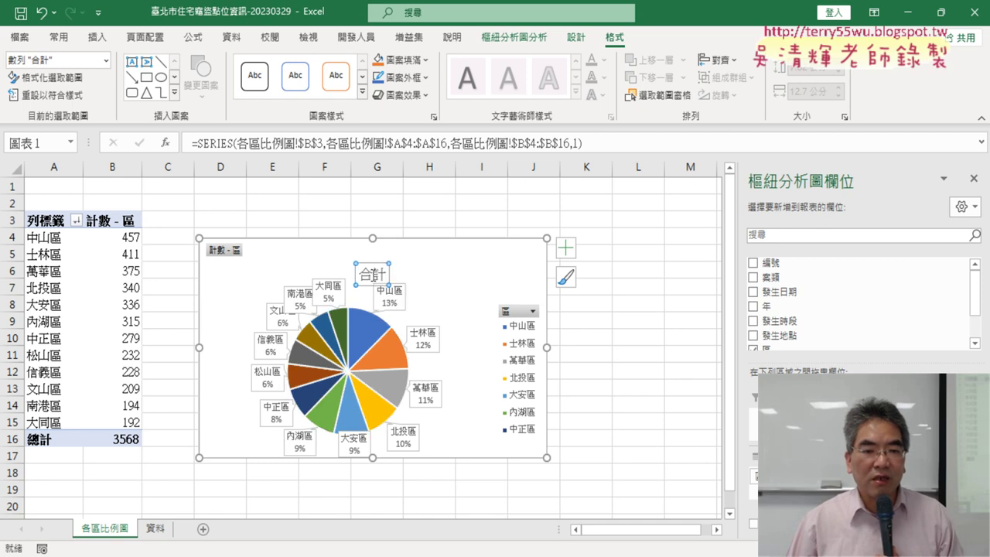
pyautogui.doubleClick(372, 276)
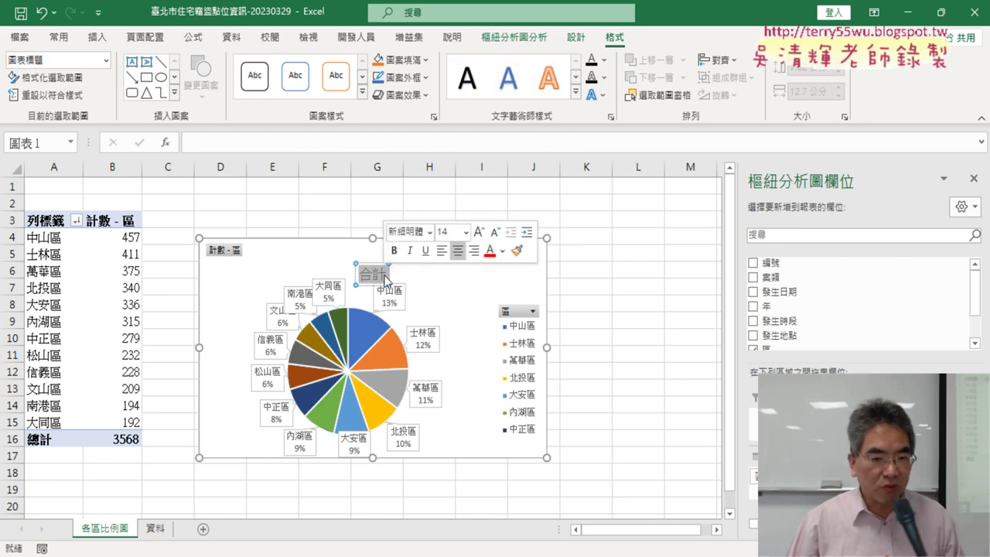
pyautogui.write('ㄍ')
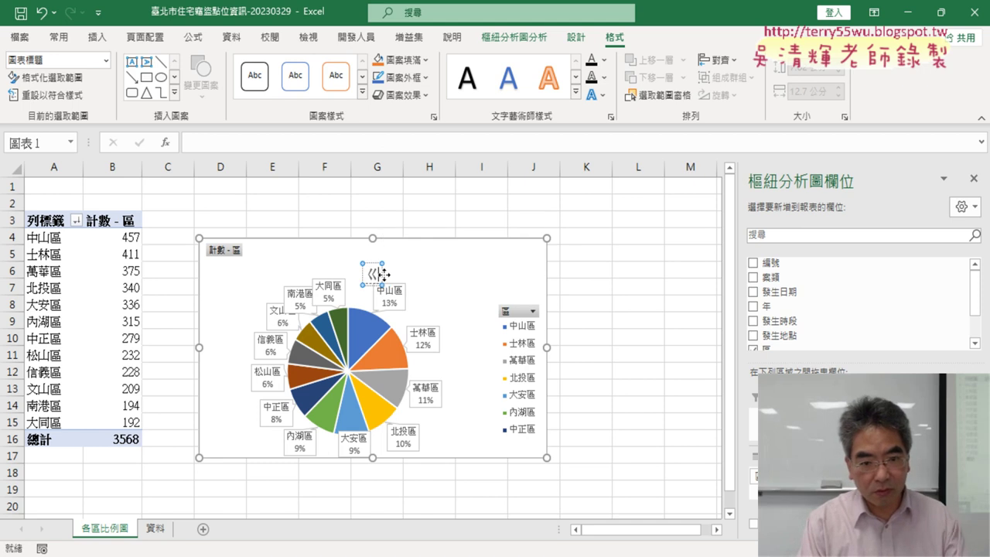
pyautogui.write('ㄜ')
pyautogui.write('各區千')
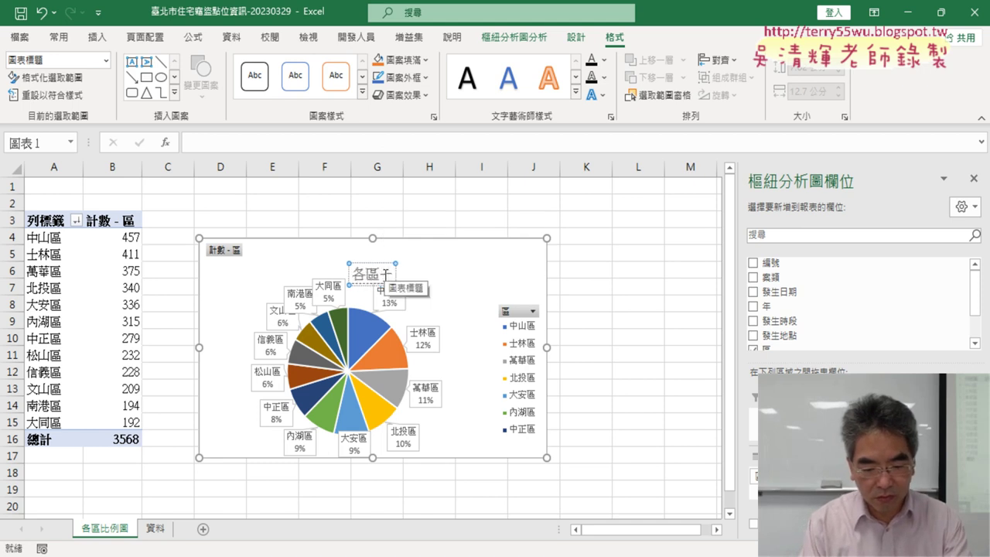
pyautogui.write('比例去圖')
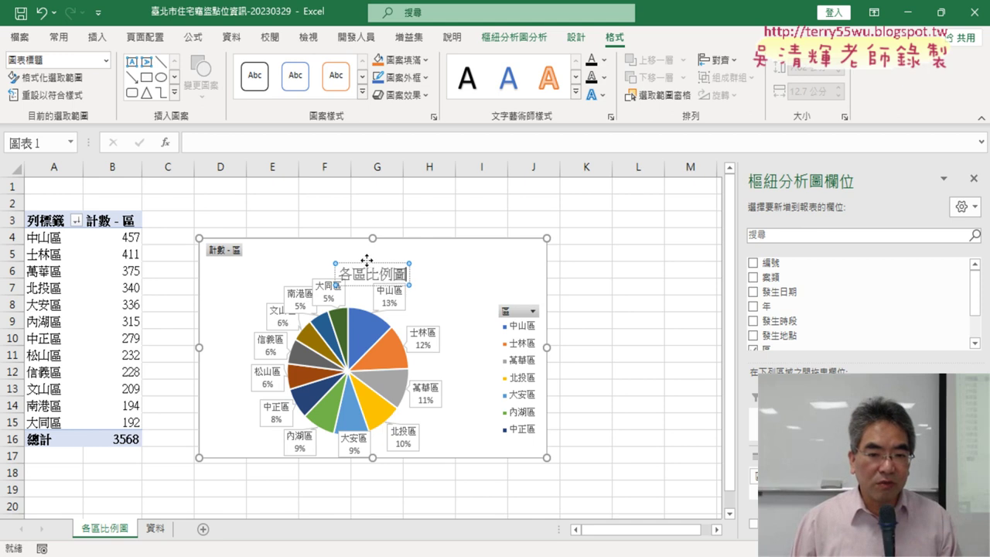
pyautogui.click(367, 261)
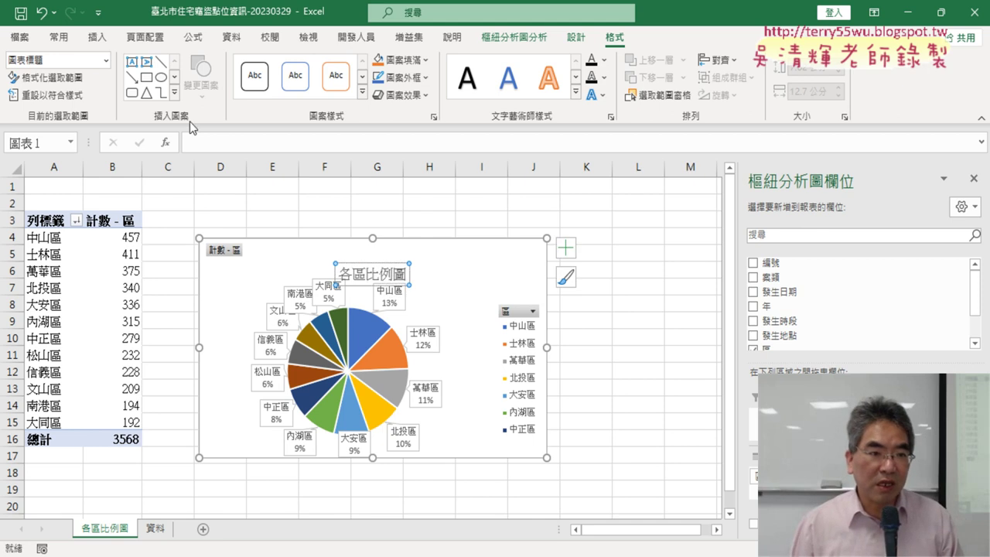
pyautogui.click(59, 37)
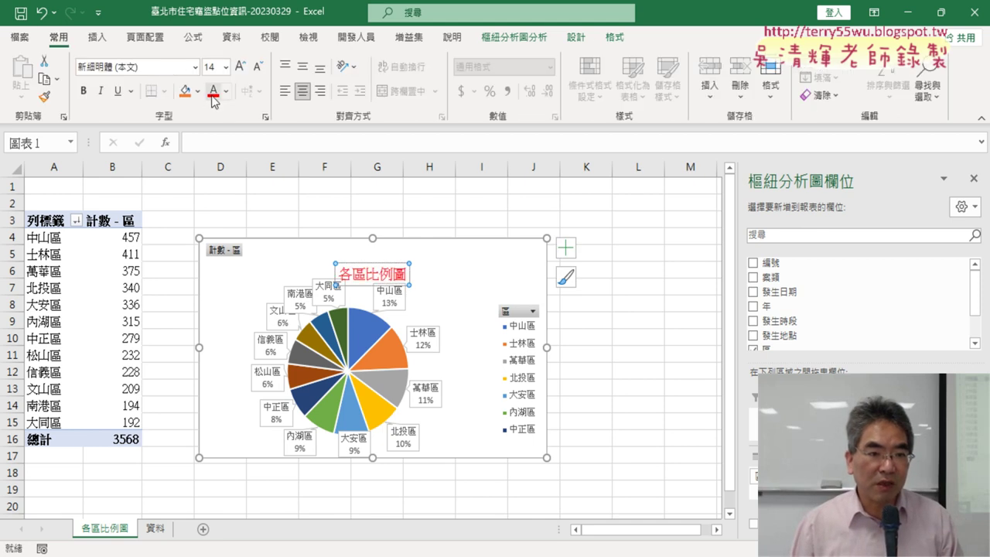
pyautogui.click(83, 90)
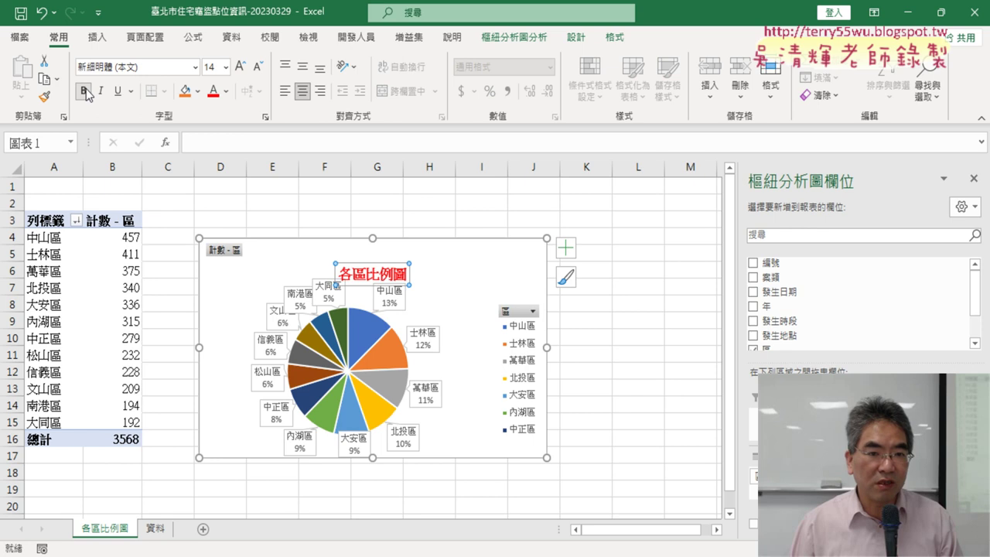
pyautogui.click(225, 67)
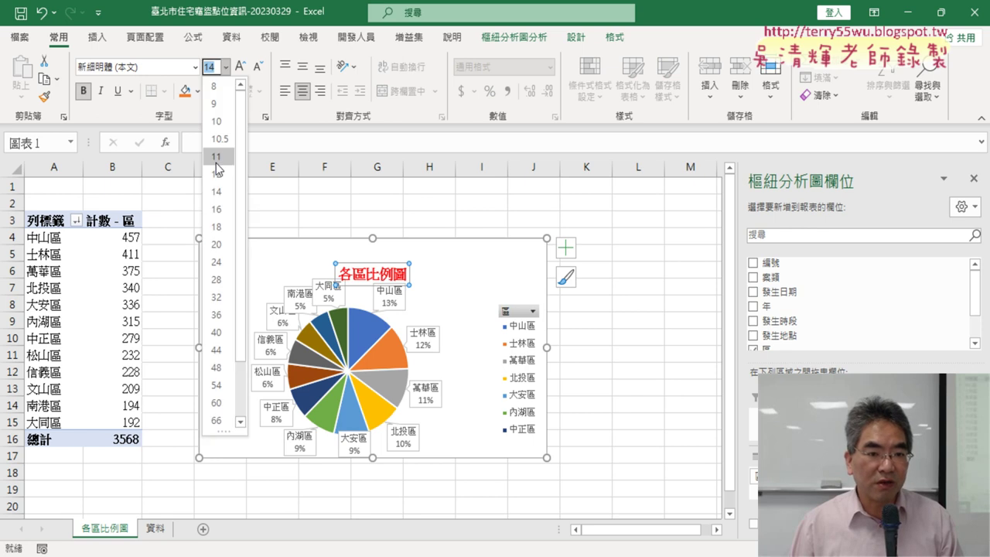
pyautogui.click(217, 244)
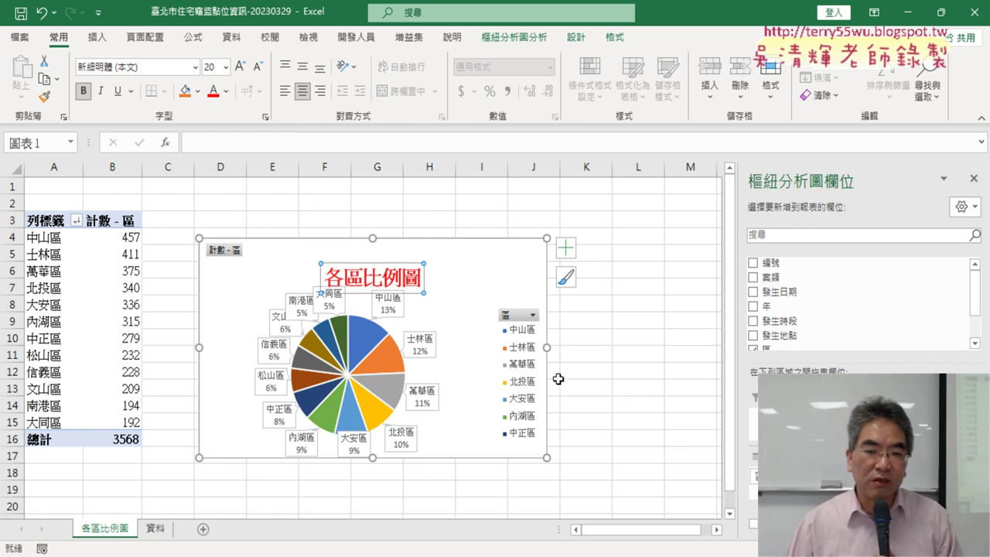
# Step: Delete the chart legend
pyautogui.click(517, 310)
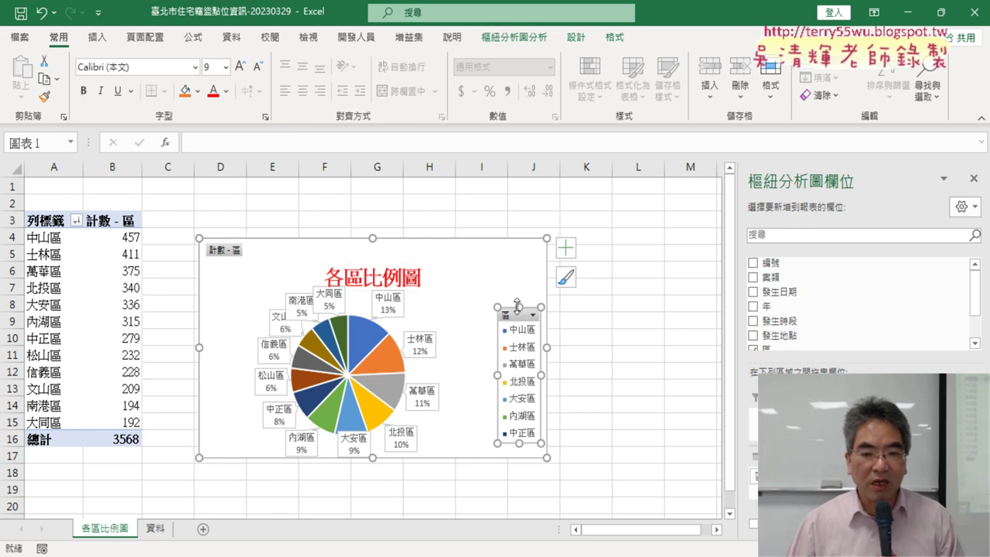
pyautogui.press('Delete')
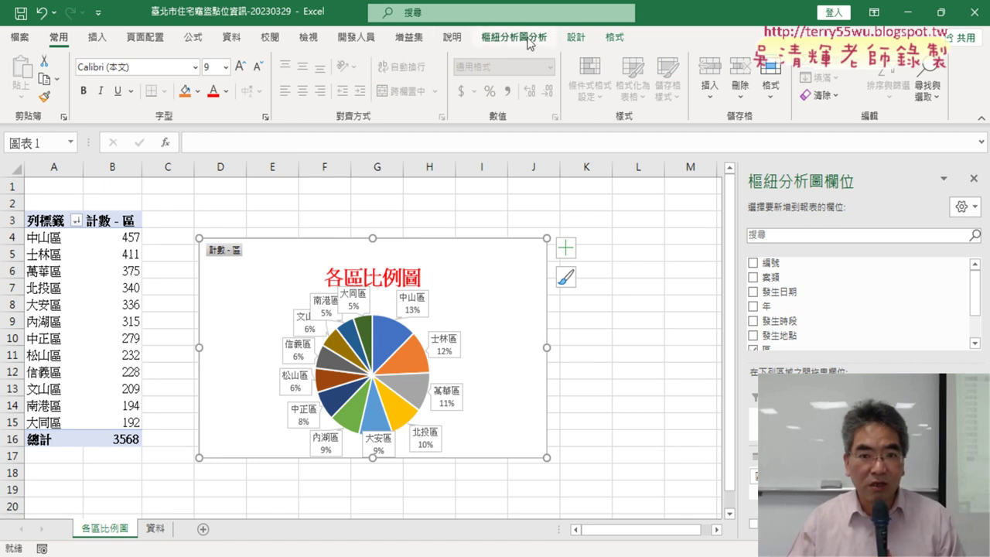
pyautogui.click(365, 40)
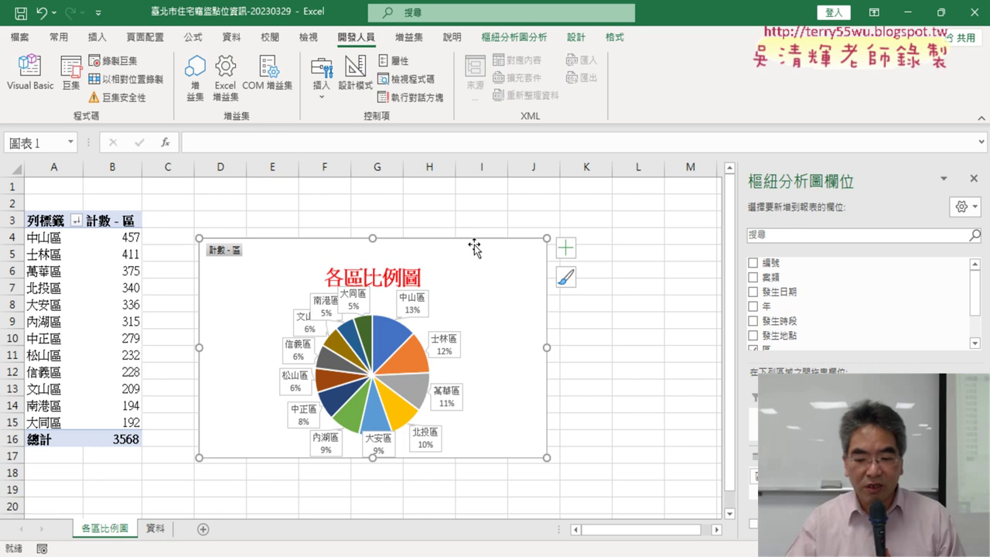
# Step: Delete the pie chart and start recording a new macro named 樞紐圖_區
pyautogui.press('Delete')
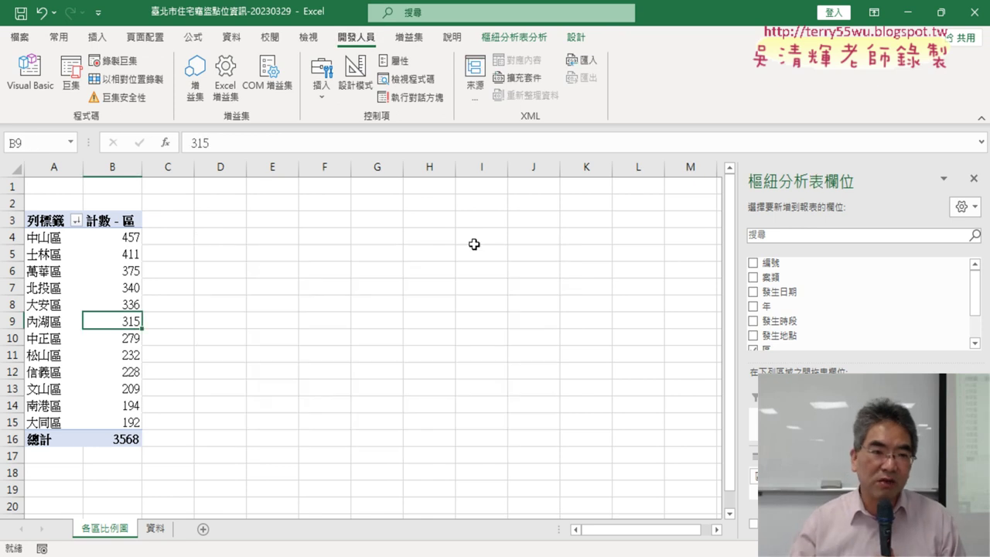
pyautogui.click(114, 60)
pyautogui.write('樞紐圖區')
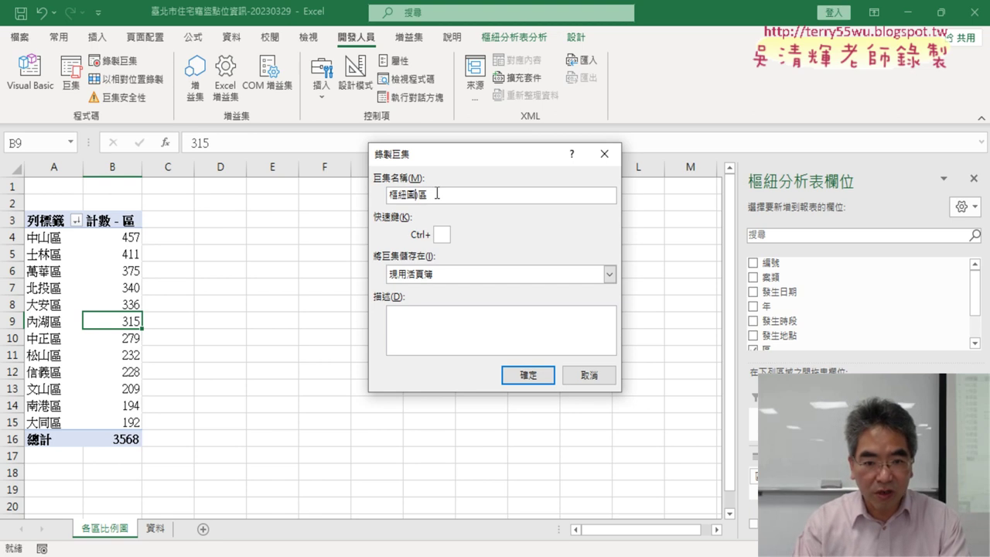
pyautogui.write('_')
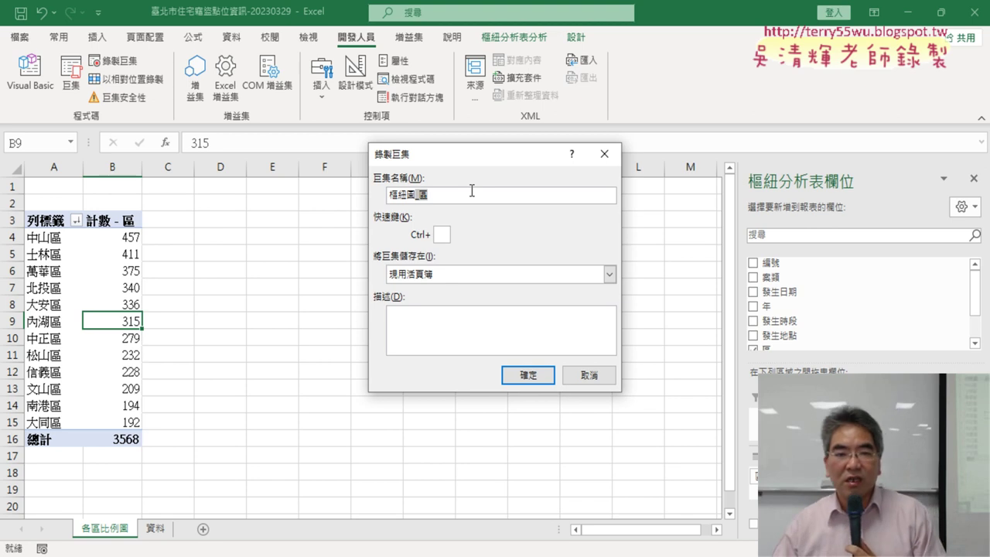
pyautogui.click(531, 375)
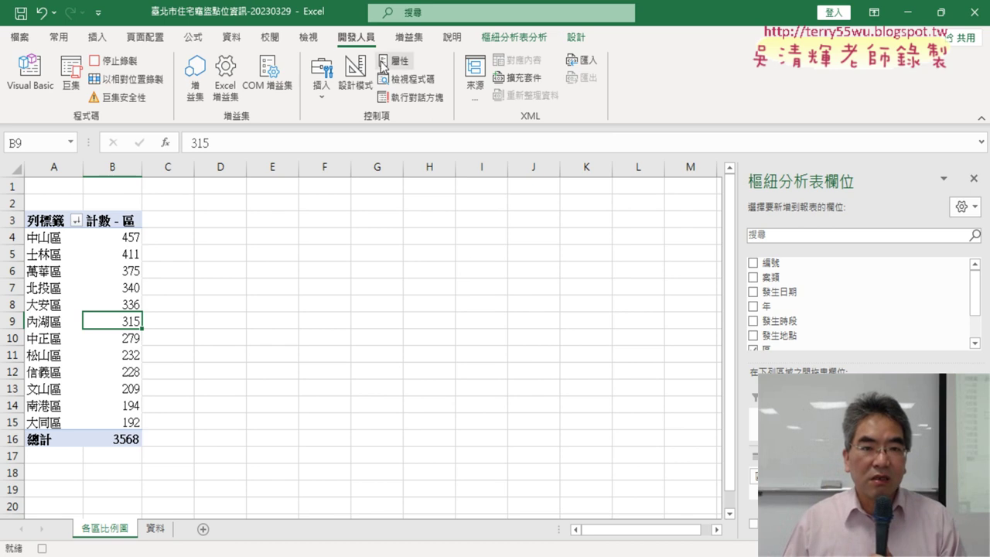
# Step: Insert a pie PivotChart and add district name-and-percentage callouts to its slices
pyautogui.click(506, 37)
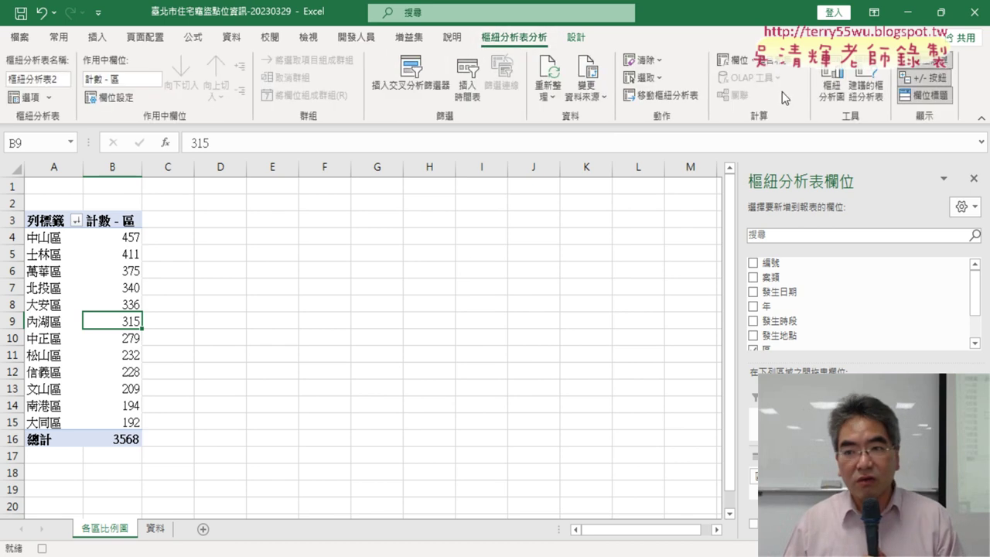
pyautogui.click(824, 91)
pyautogui.click(306, 184)
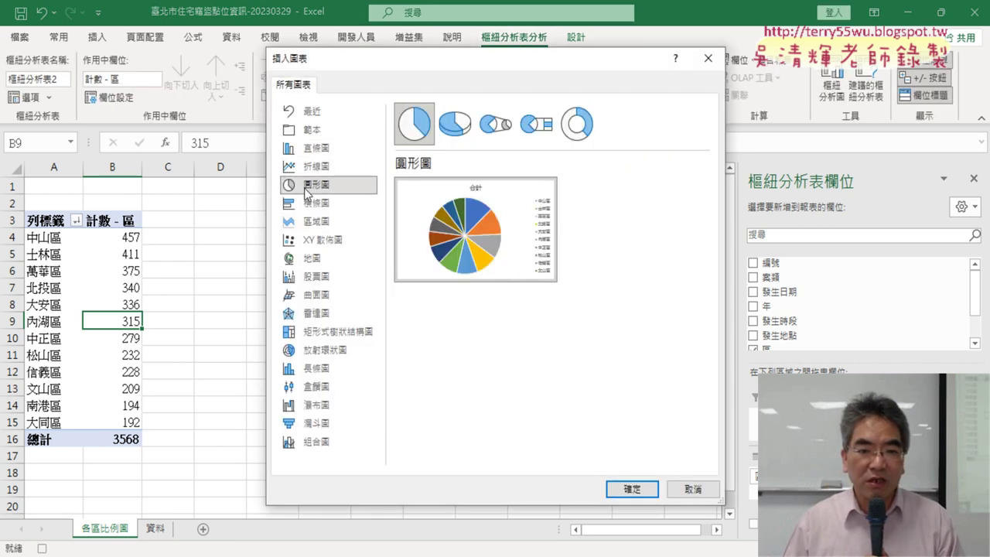
pyautogui.moveTo(455, 226)
pyautogui.click(631, 488)
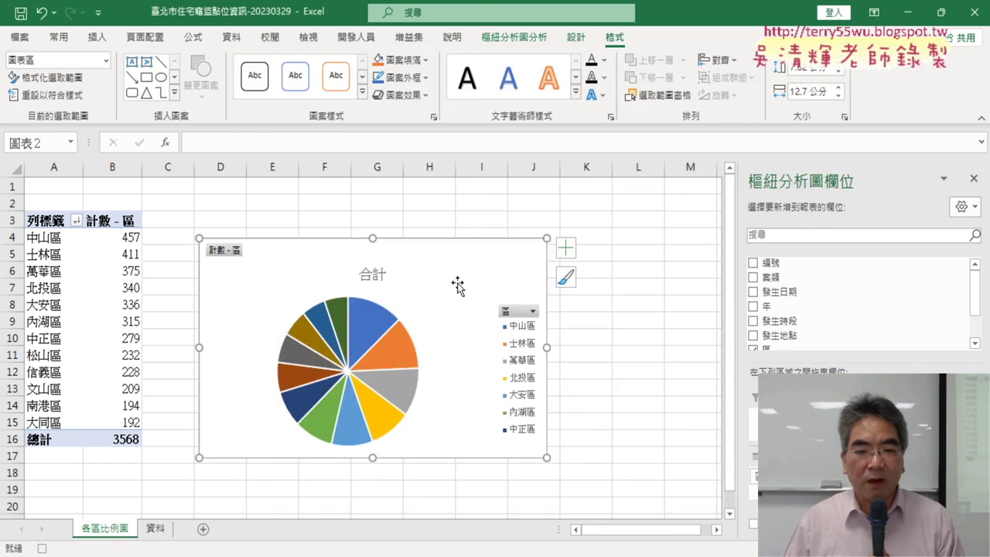
pyautogui.rightClick(365, 326)
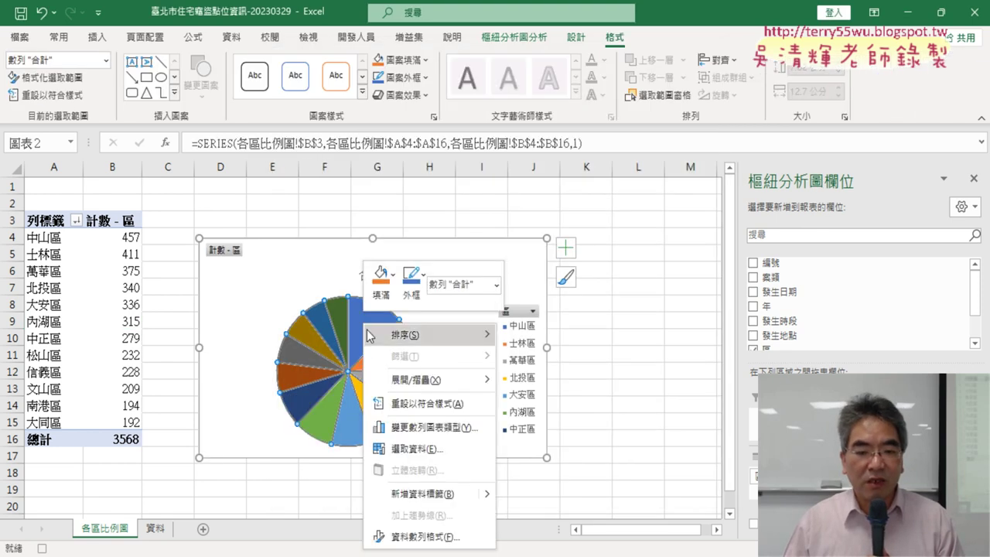
pyautogui.moveTo(472, 493)
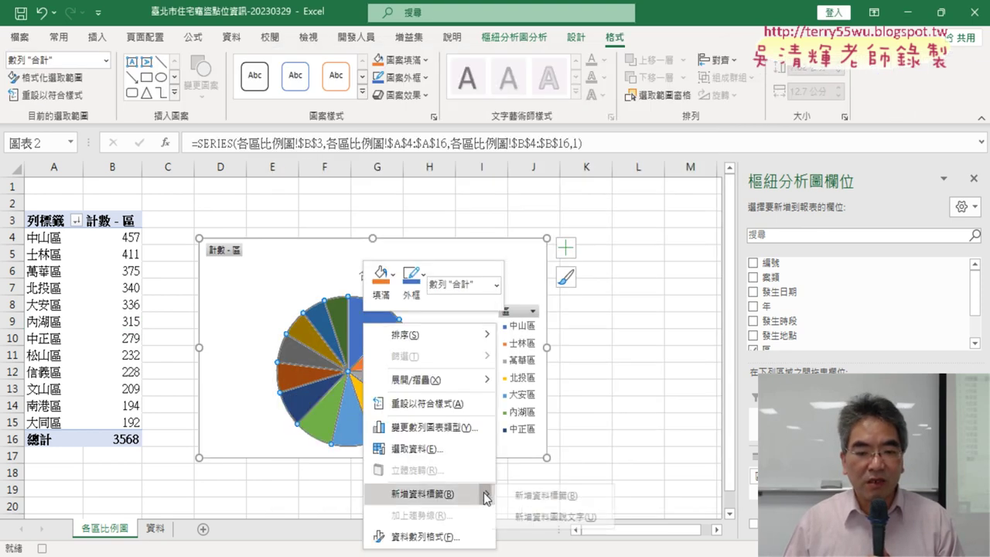
pyautogui.click(575, 518)
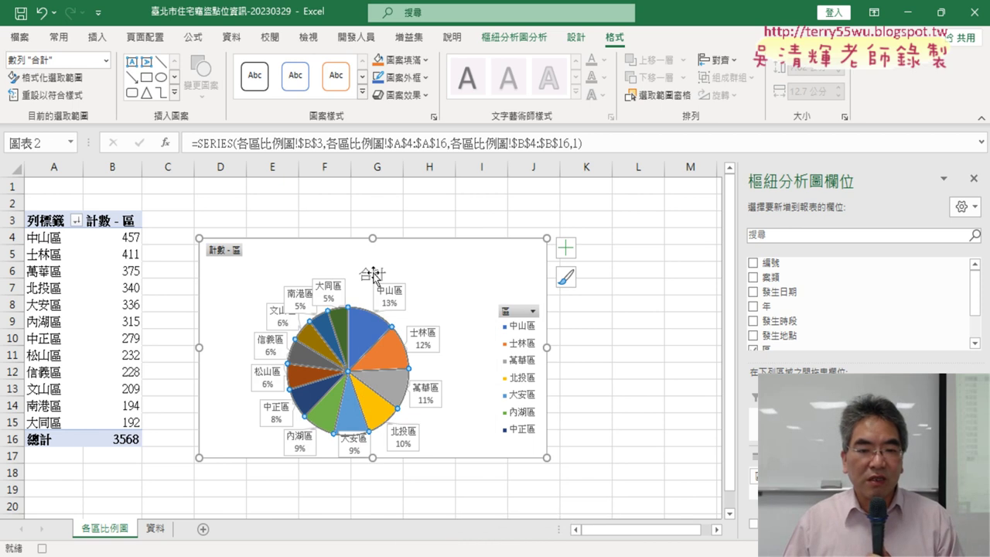
# Step: Title the chart 各區比例圖 at size 20 and delete its legend
pyautogui.click(374, 275)
pyautogui.doubleClick(372, 274)
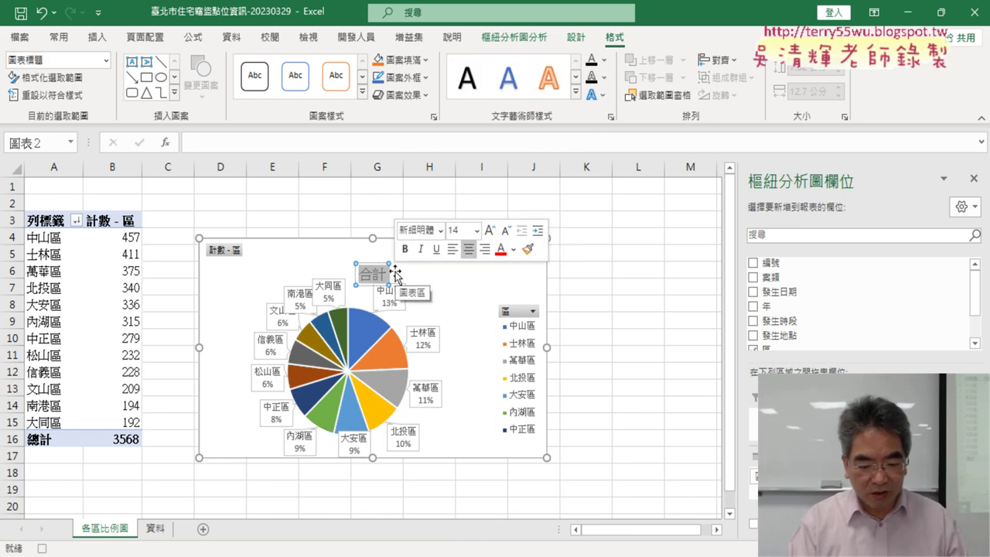
pyautogui.write('各區')
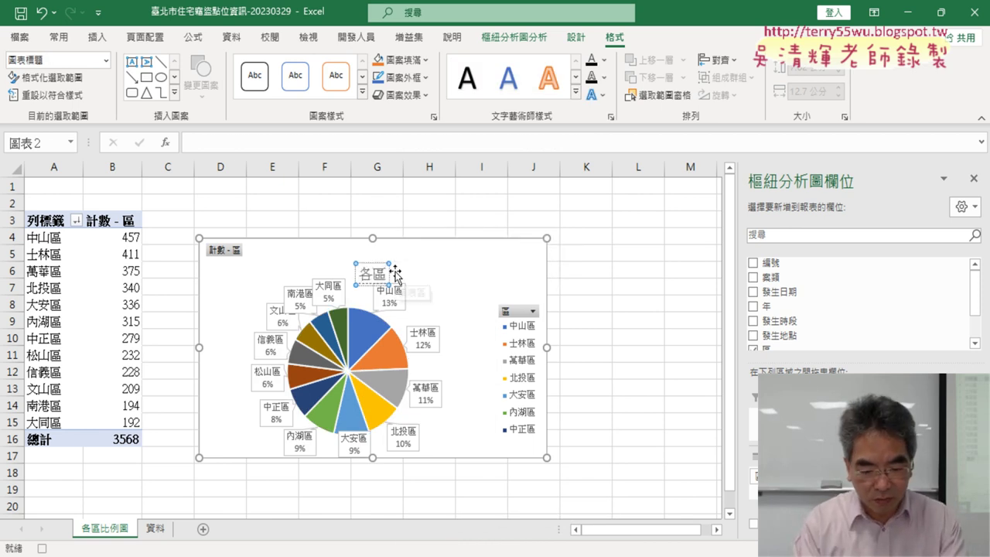
pyautogui.write('比例圖')
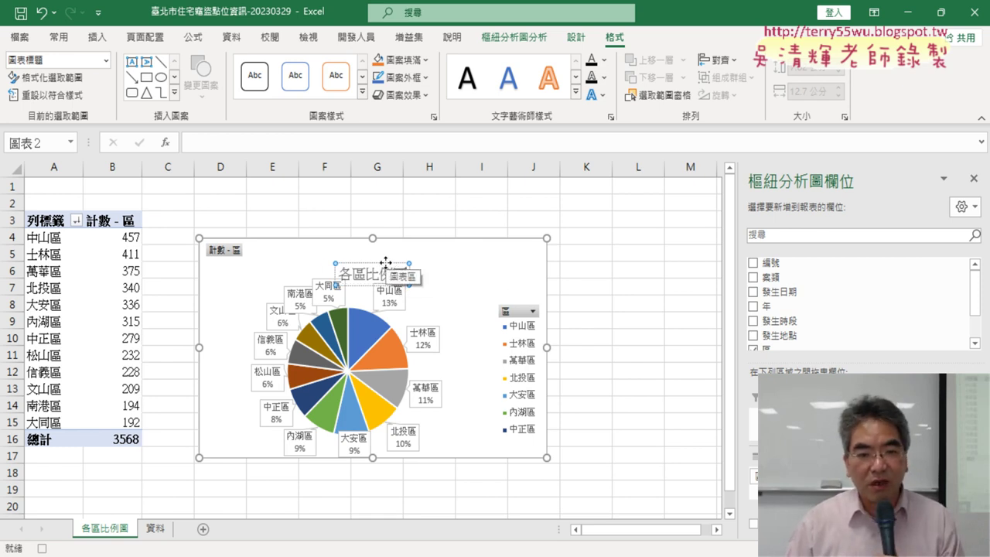
pyautogui.click(385, 264)
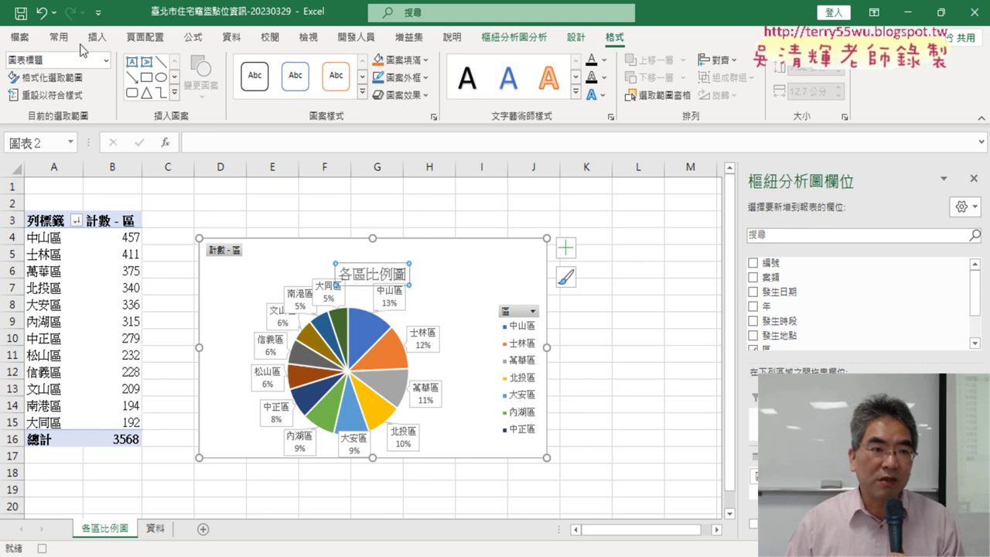
pyautogui.click(58, 35)
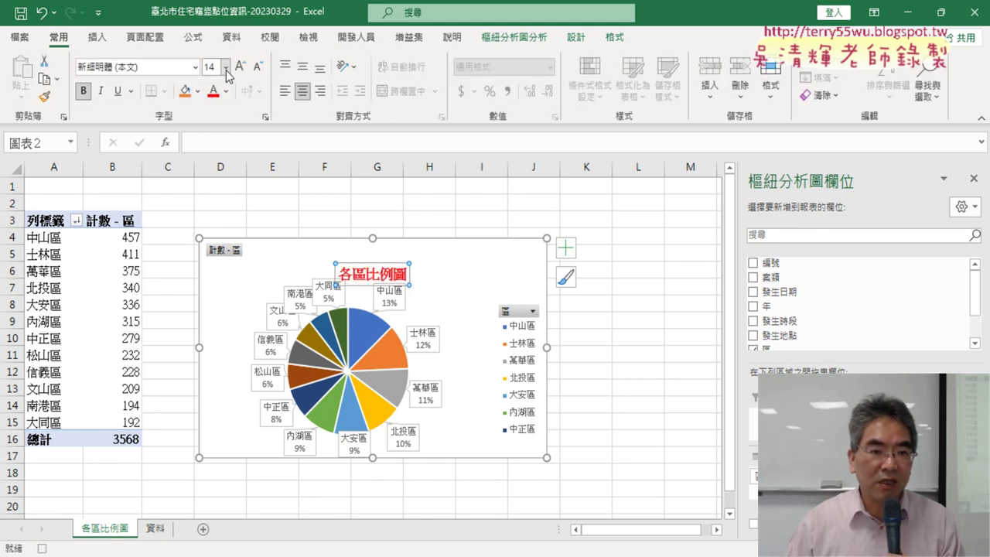
pyautogui.click(225, 67)
pyautogui.click(230, 249)
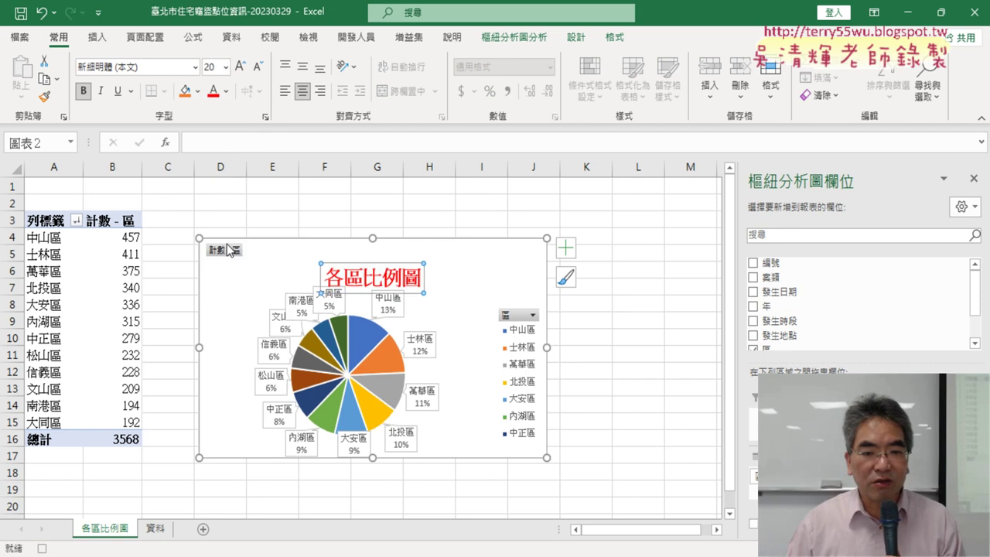
pyautogui.click(508, 342)
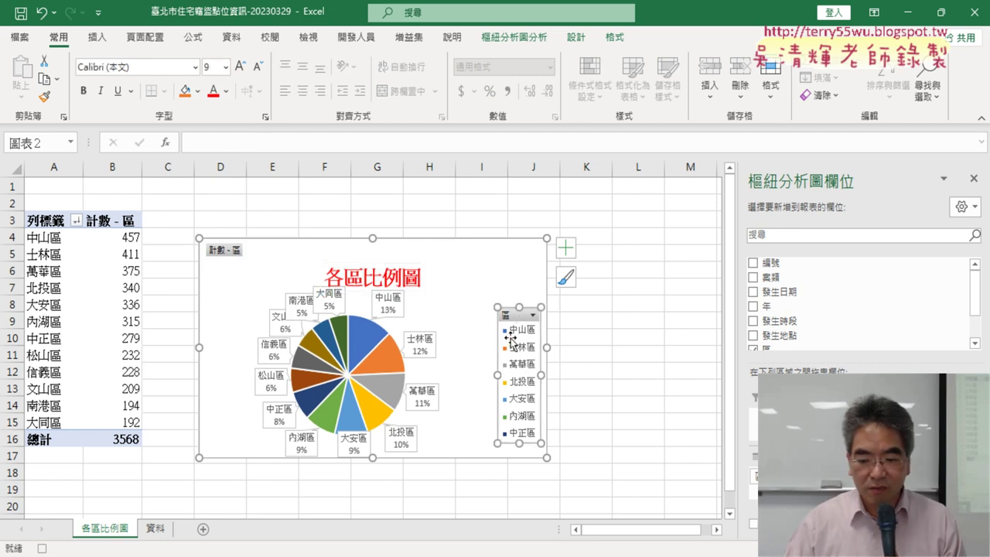
pyautogui.press('Delete')
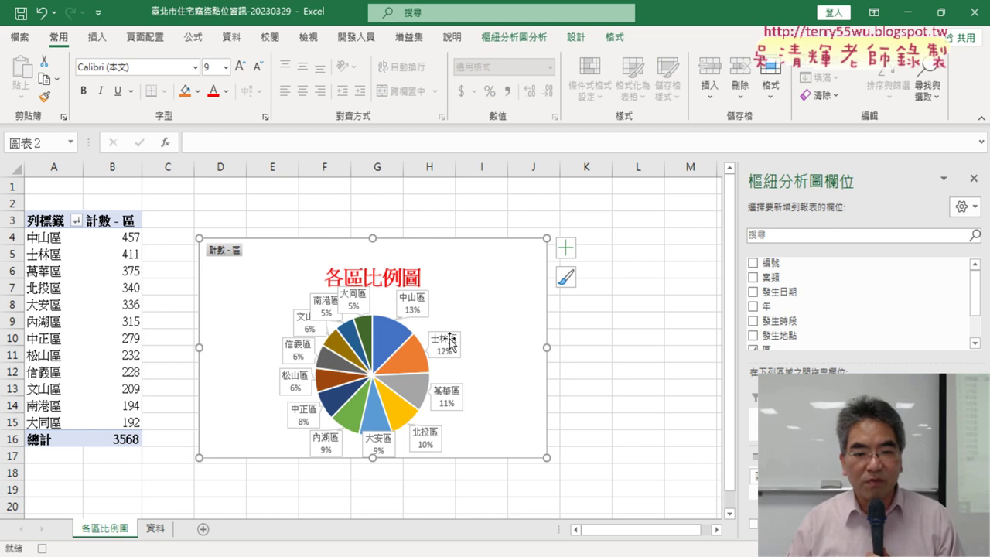
pyautogui.moveTo(385, 338)
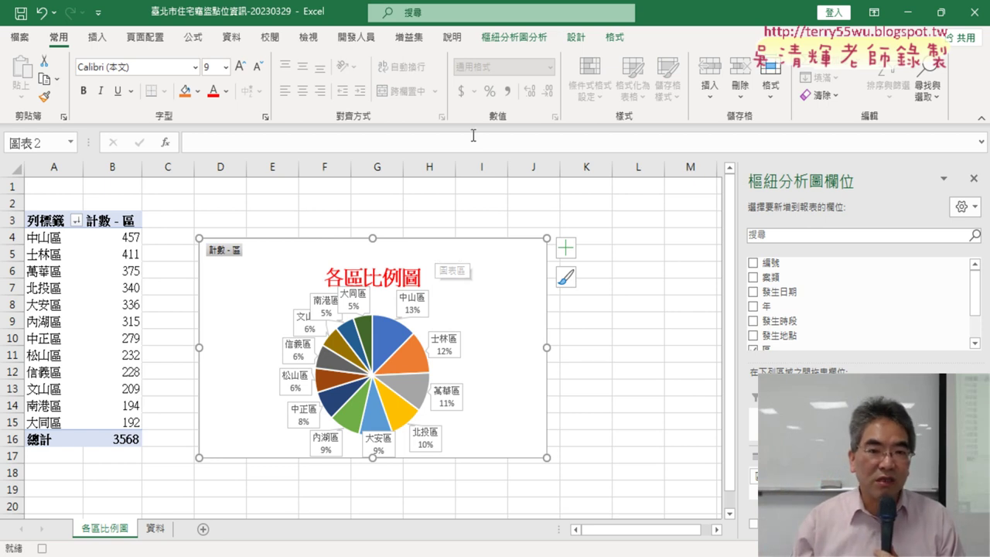
pyautogui.click(345, 37)
# Step: Stop recording, open the 樞紐圖_區 macro for editing, and delete its comment lines
pyautogui.click(118, 64)
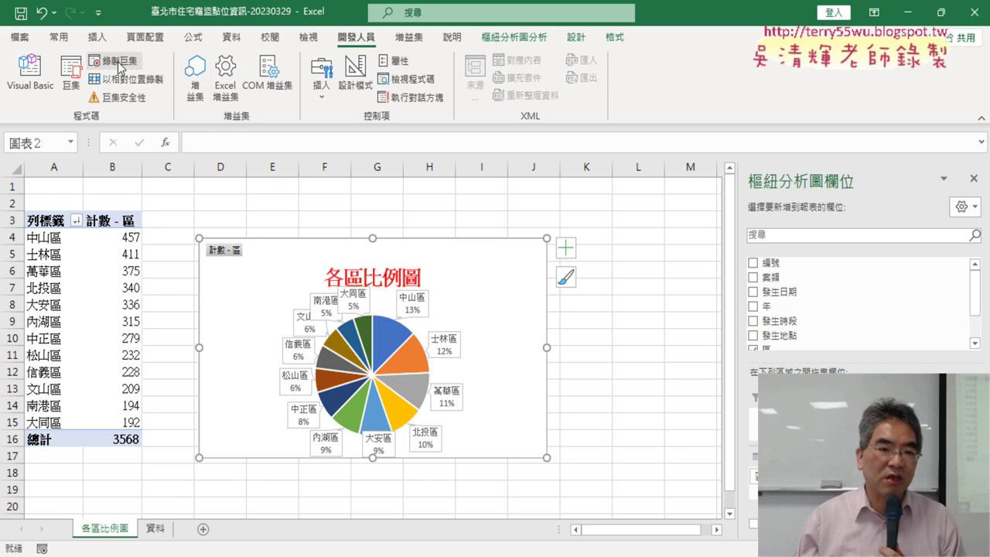
pyautogui.click(71, 87)
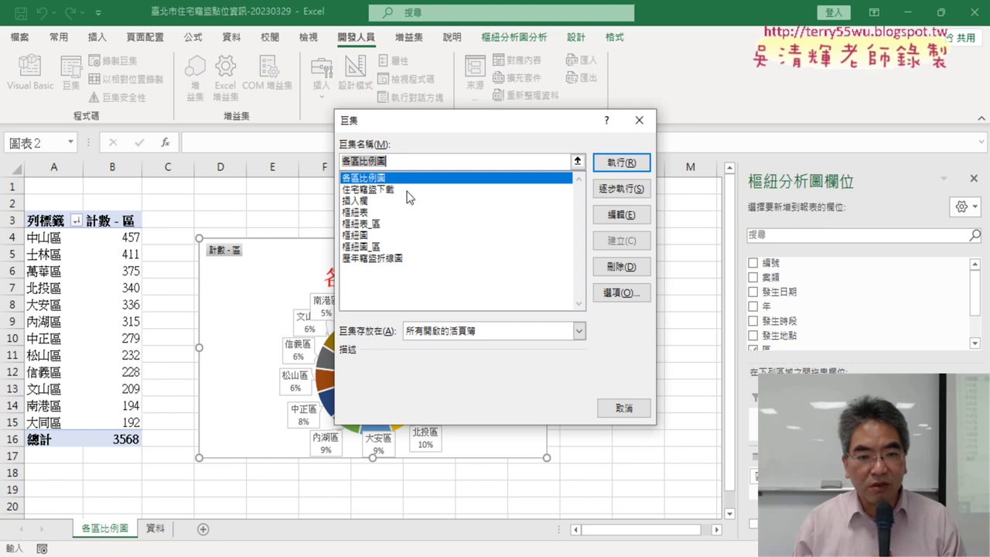
pyautogui.click(374, 246)
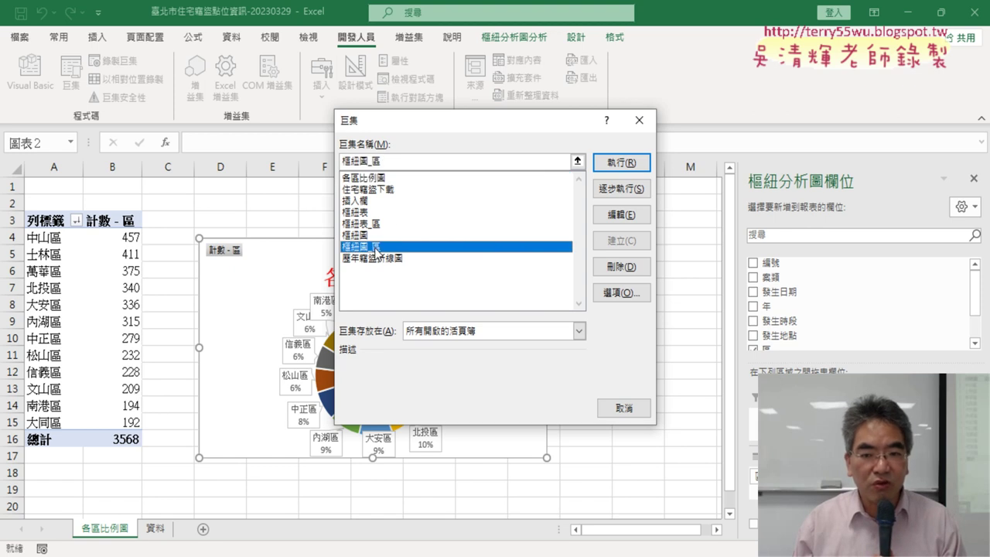
pyautogui.click(621, 215)
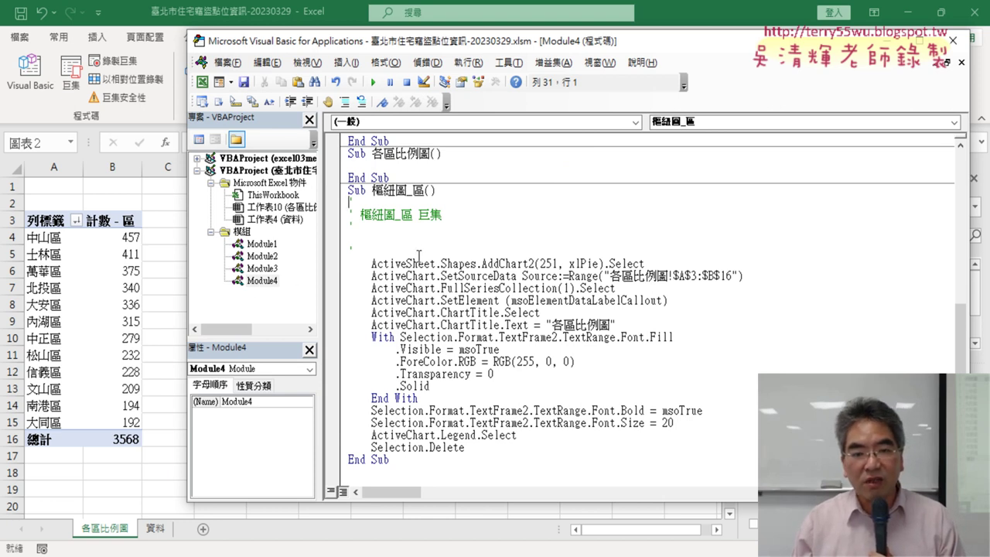
pyautogui.moveTo(354, 249); pyautogui.dragTo(349, 199)
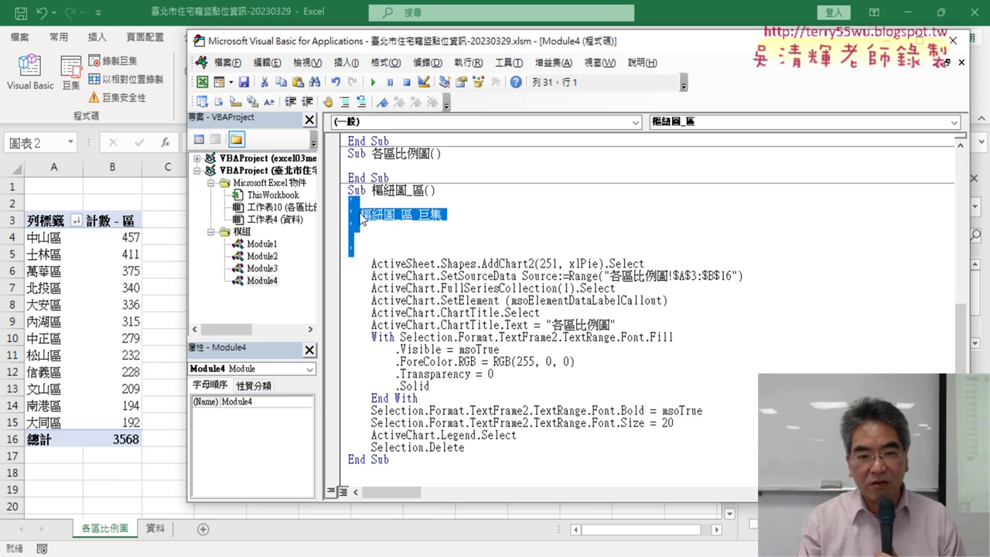
pyautogui.press('Delete')
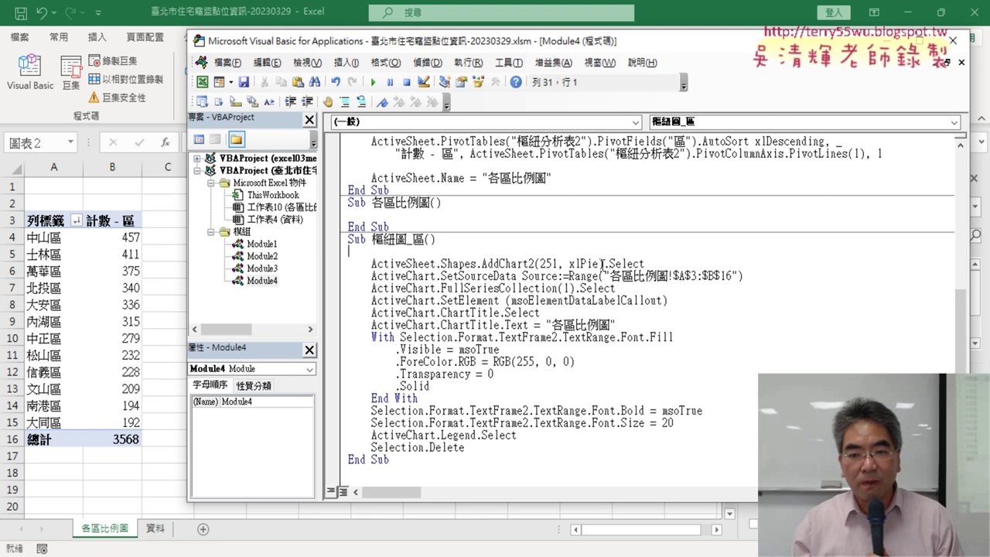
# Step: Look up the help page for AddChart2 with F1
pyautogui.moveTo(482, 263); pyautogui.dragTo(534, 264)
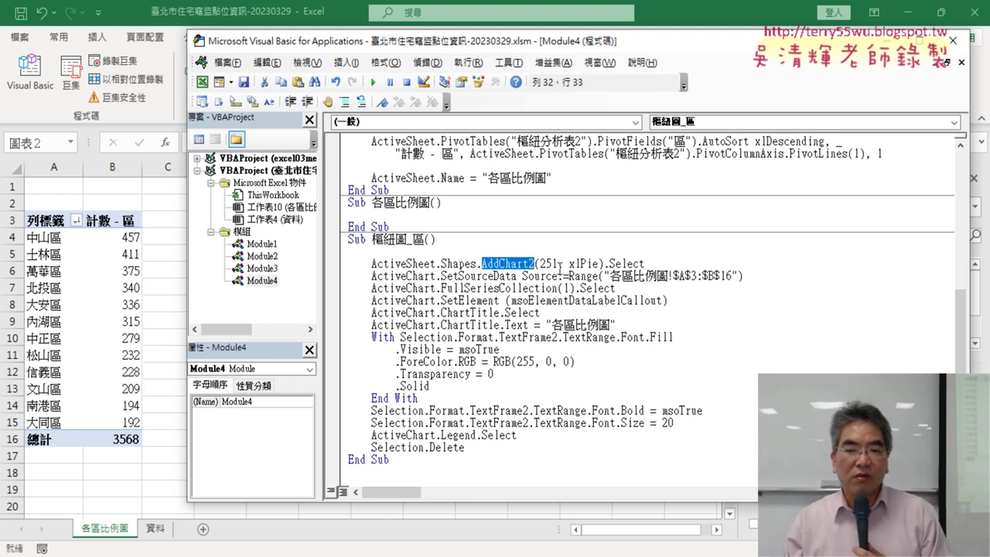
pyautogui.click(517, 263)
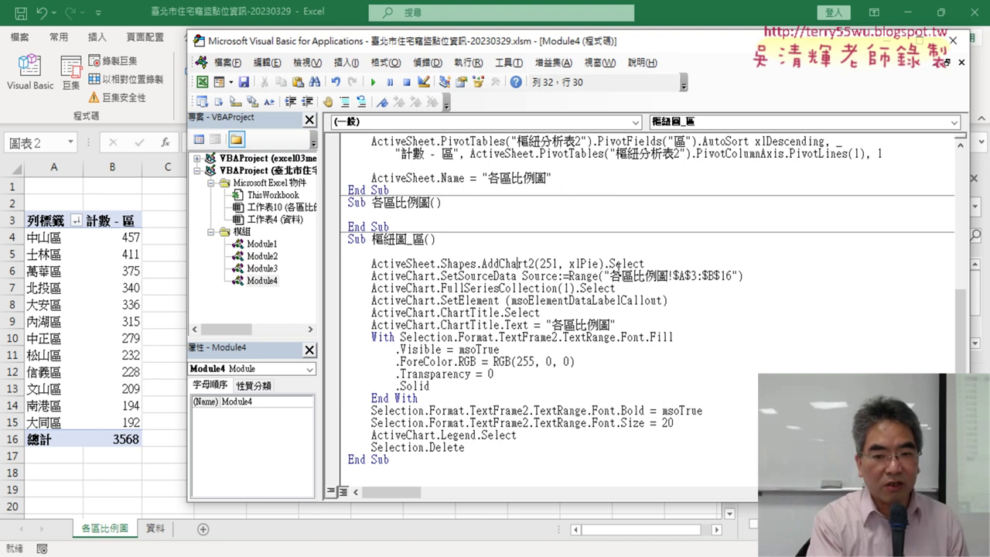
pyautogui.press('F1')
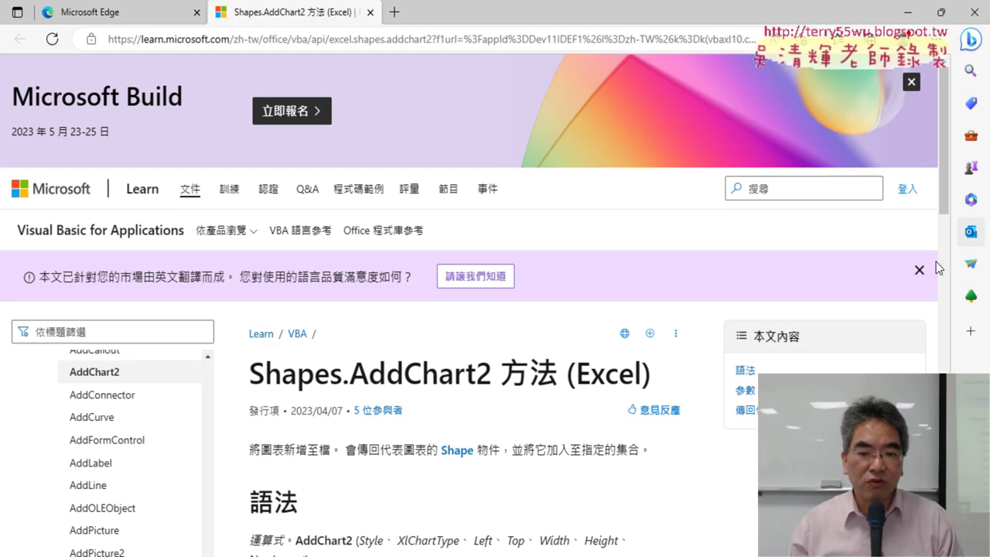
# Step: Read the Shapes.AddChart2 syntax, highlighting Left, Top, Width and Height, then minimize Edge
pyautogui.scroll(-2, 936, 261)
pyautogui.moveTo(263, 219); pyautogui.dragTo(566, 212)
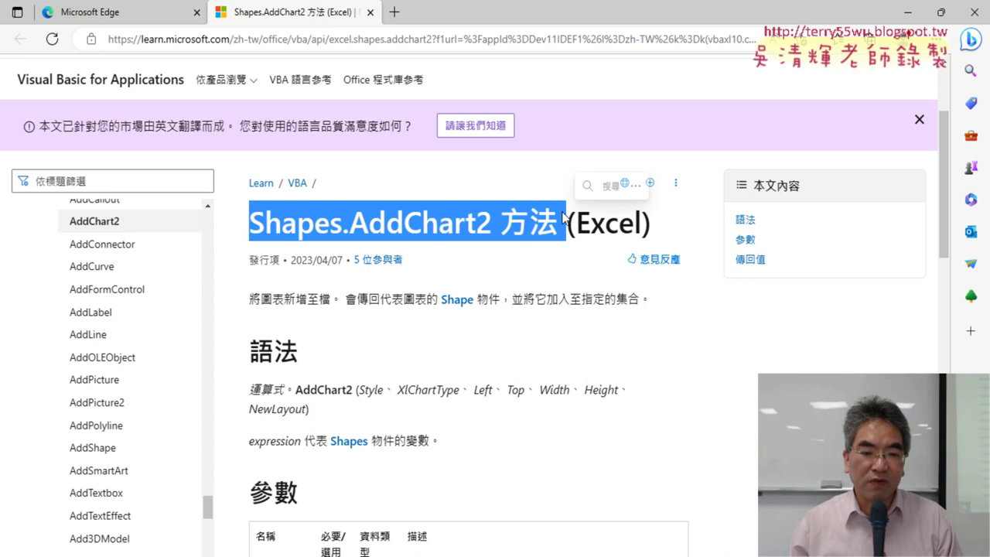
pyautogui.moveTo(358, 391); pyautogui.dragTo(627, 396)
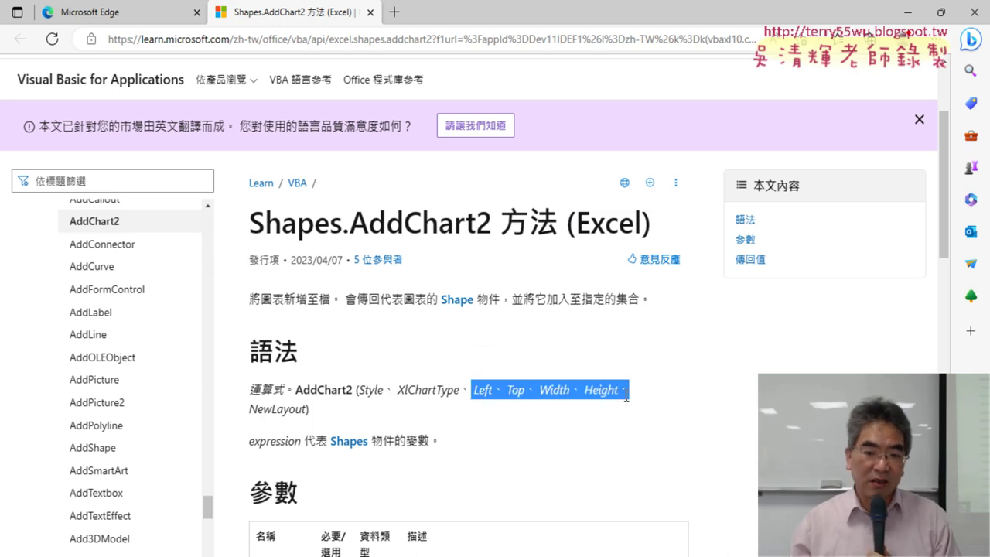
pyautogui.click(475, 388)
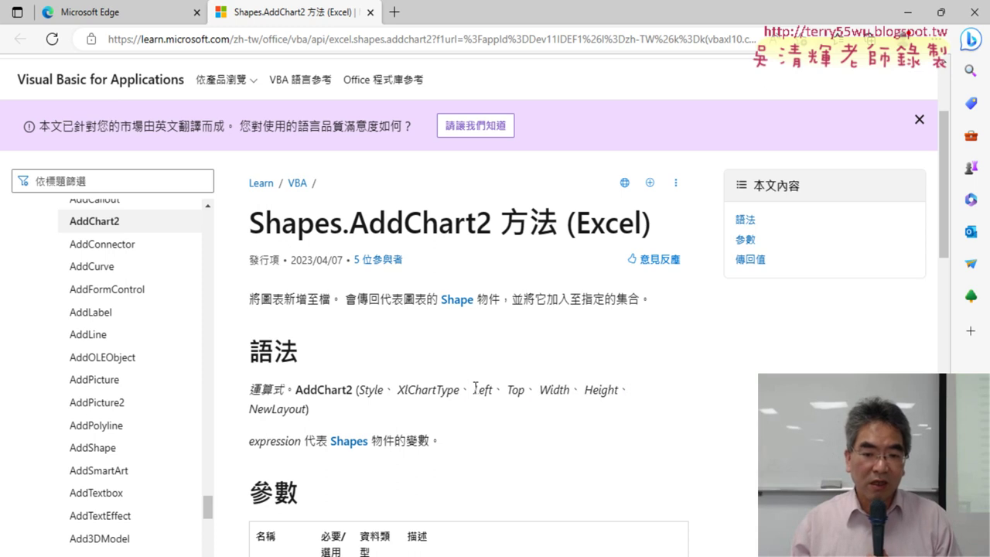
pyautogui.moveTo(474, 389); pyautogui.dragTo(619, 392)
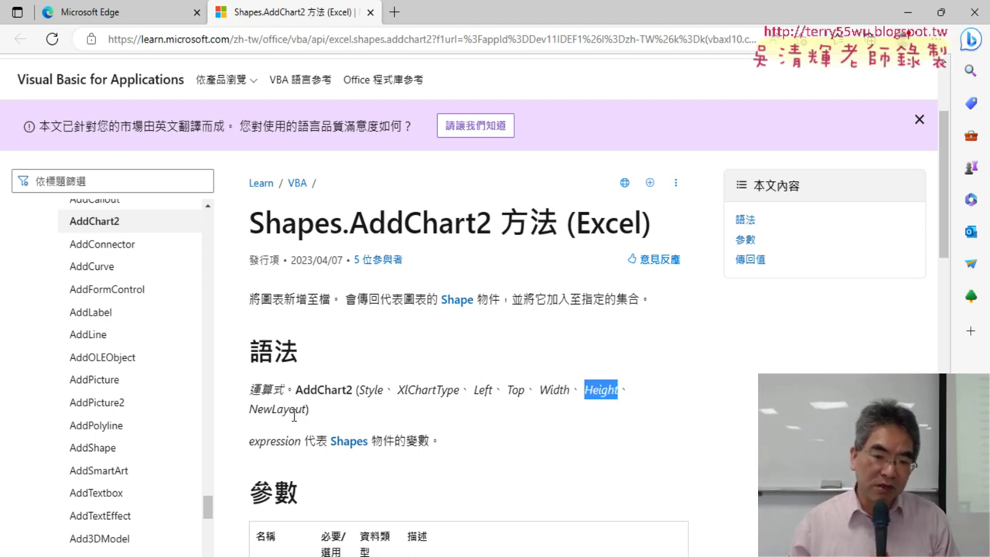
pyautogui.moveTo(472, 389); pyautogui.dragTo(619, 392)
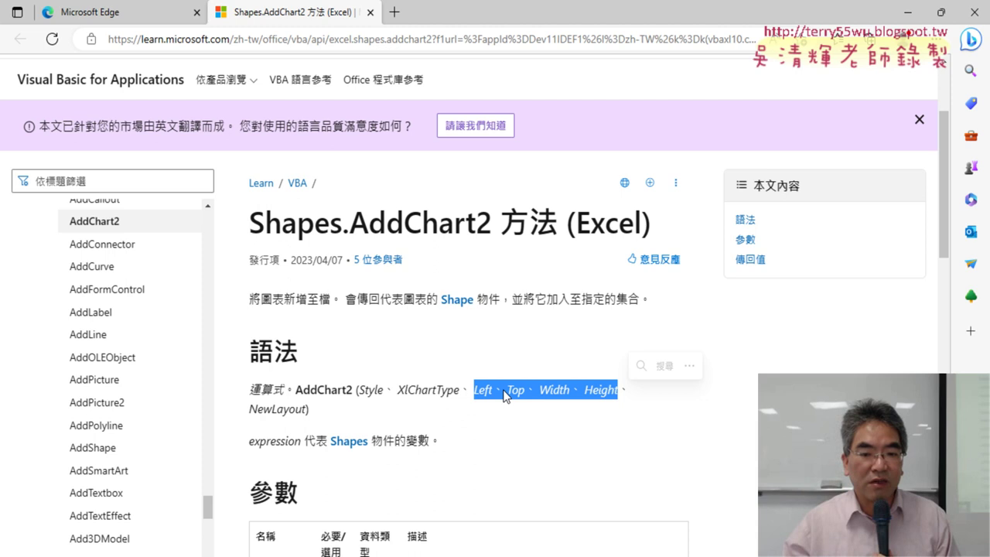
pyautogui.click(909, 14)
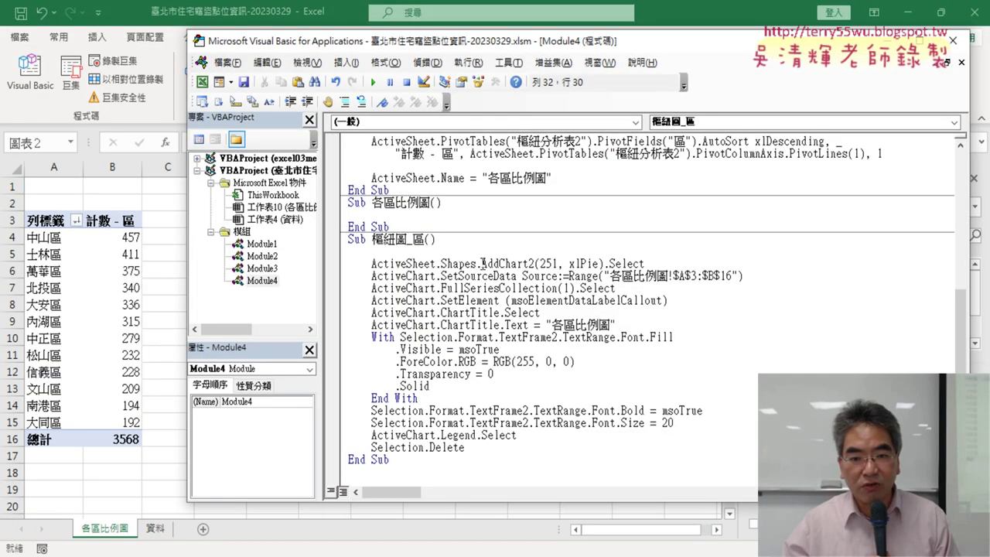
pyautogui.moveTo(481, 263)
pyautogui.mouseDown()
pyautogui.moveTo(540, 264)
pyautogui.moveTo(530, 264)
pyautogui.mouseUp()
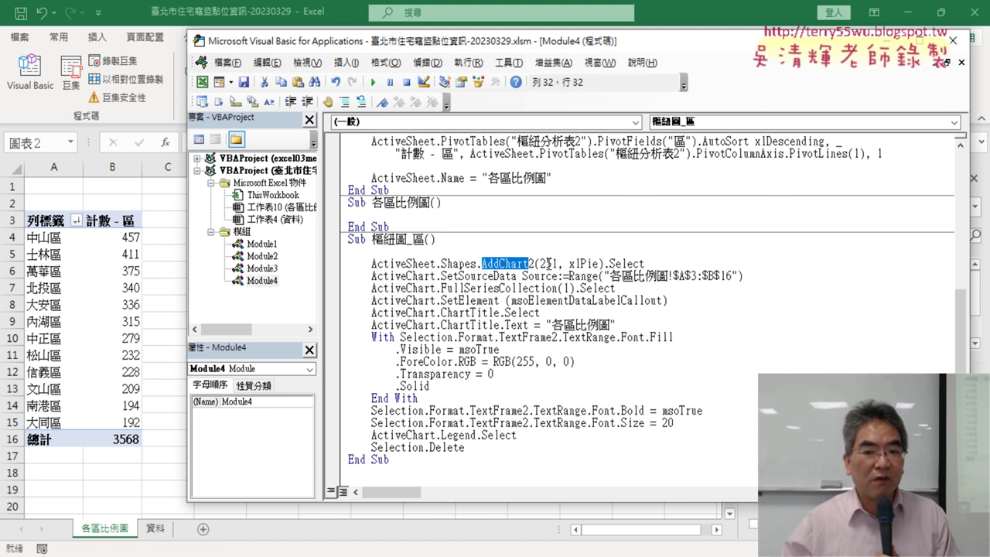
pyautogui.moveTo(528, 264); pyautogui.dragTo(537, 264)
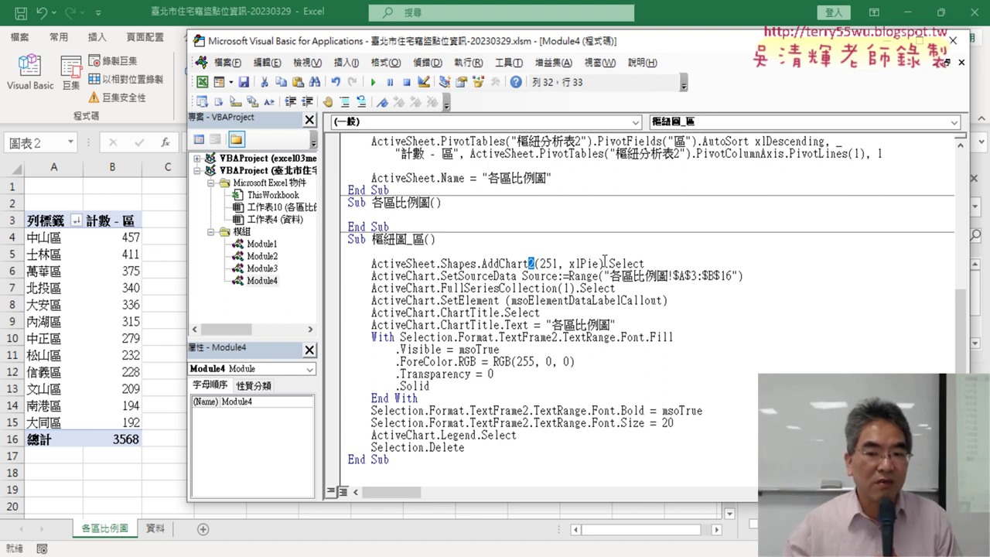
pyautogui.moveTo(600, 263); pyautogui.dragTo(539, 264)
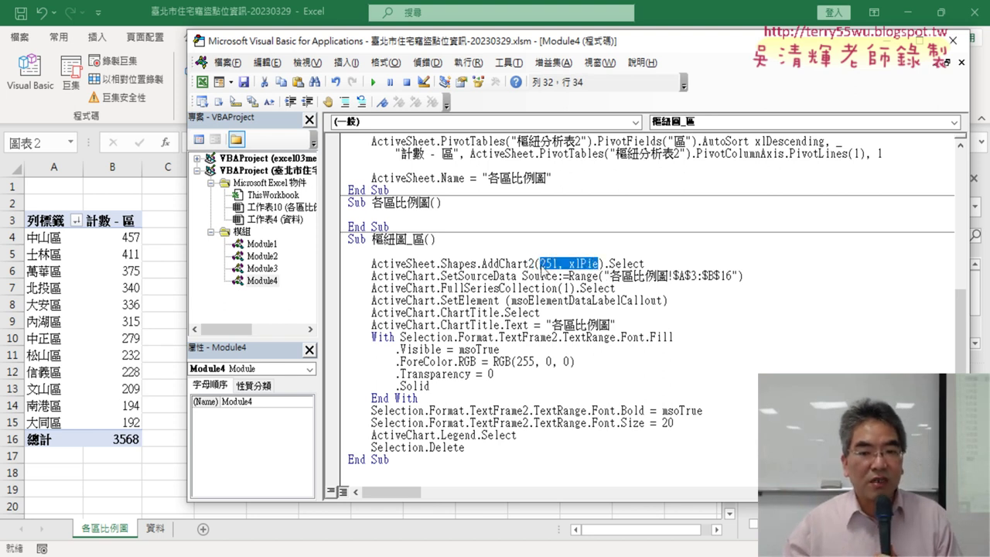
pyautogui.click(598, 264)
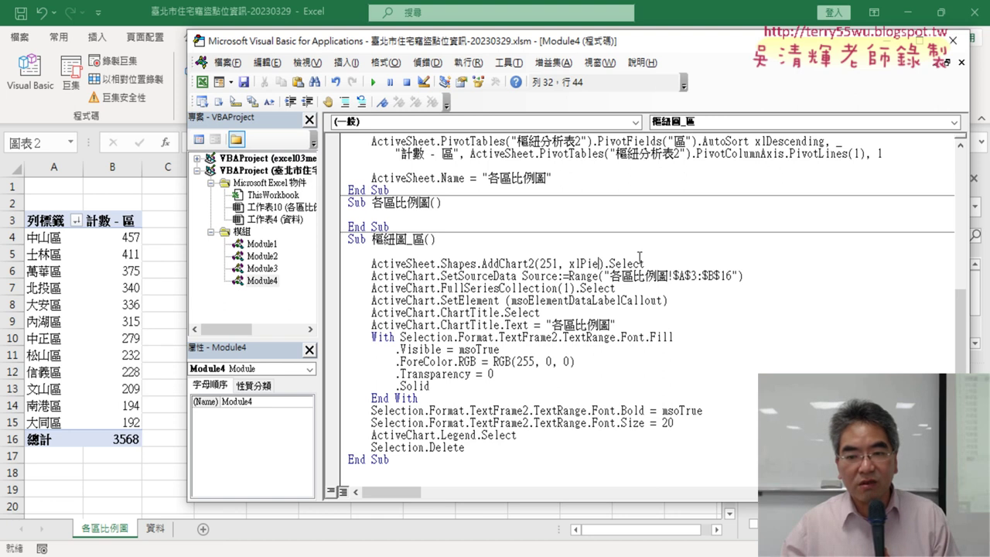
pyautogui.moveTo(641, 263); pyautogui.dragTo(348, 262)
pyautogui.click(399, 251)
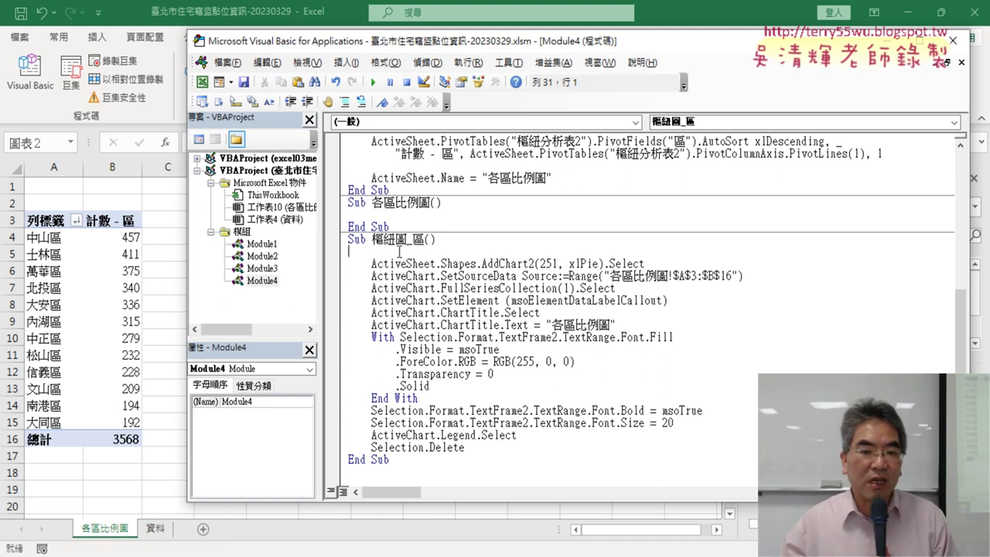
pyautogui.press('Tab')
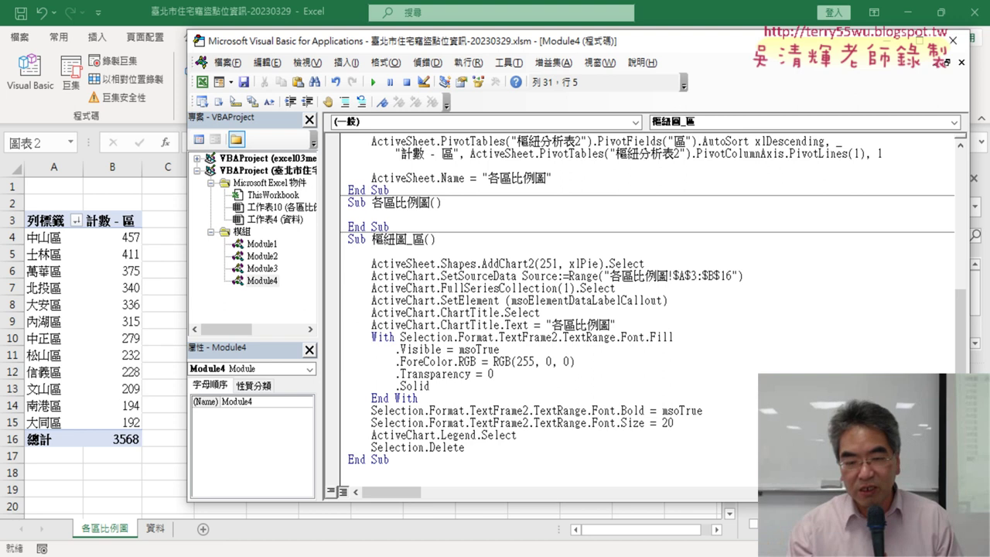
pyautogui.scroll(2, 613, 242)
pyautogui.scroll(5, 613, 242)
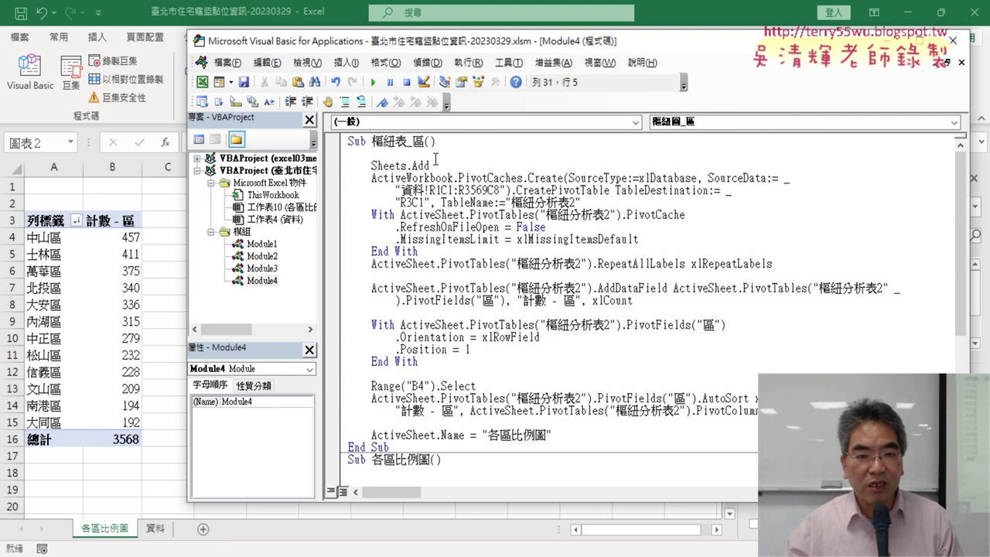
pyautogui.scroll(-4, 504, 387)
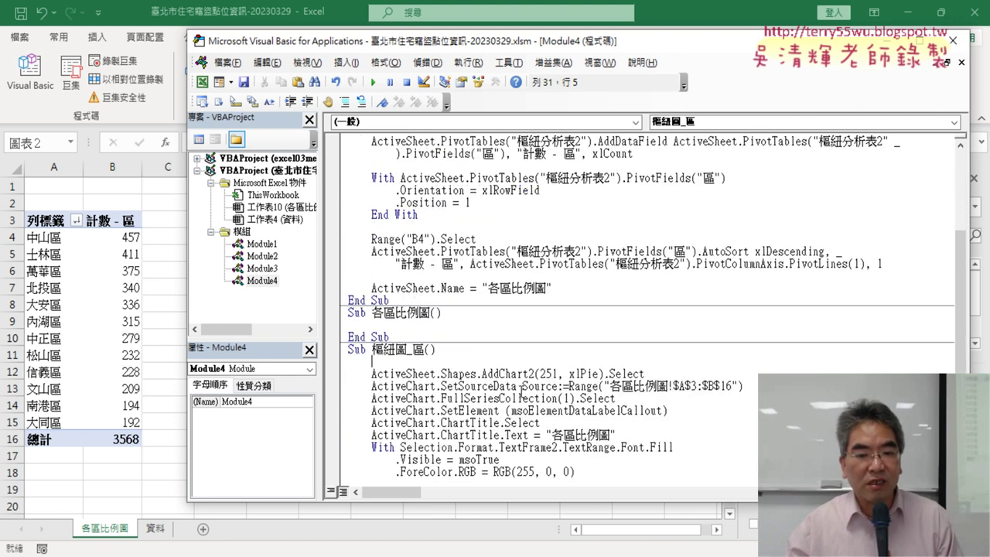
pyautogui.scroll(-1, 525, 392)
pyautogui.scroll(-2, 423, 329)
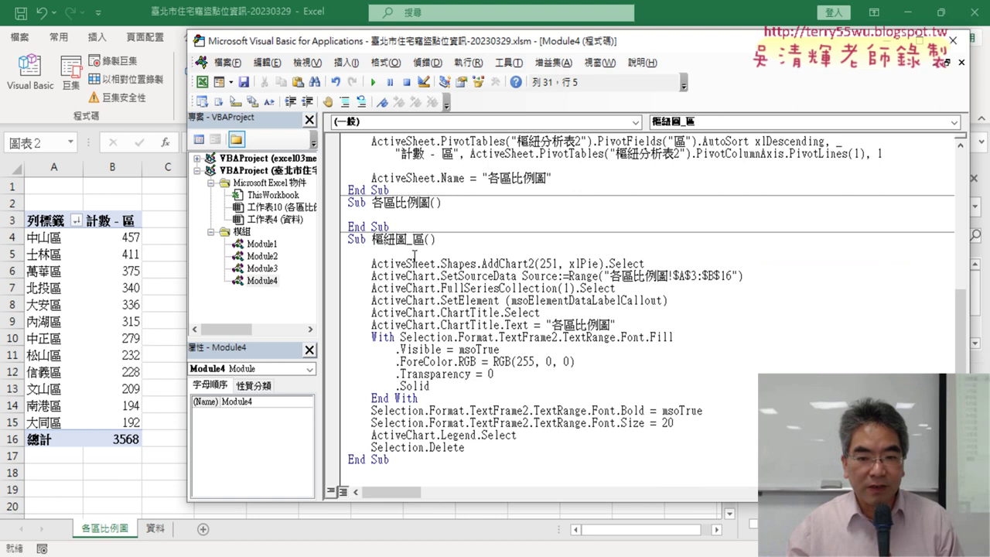
pyautogui.moveTo(766, 277); pyautogui.dragTo(345, 267)
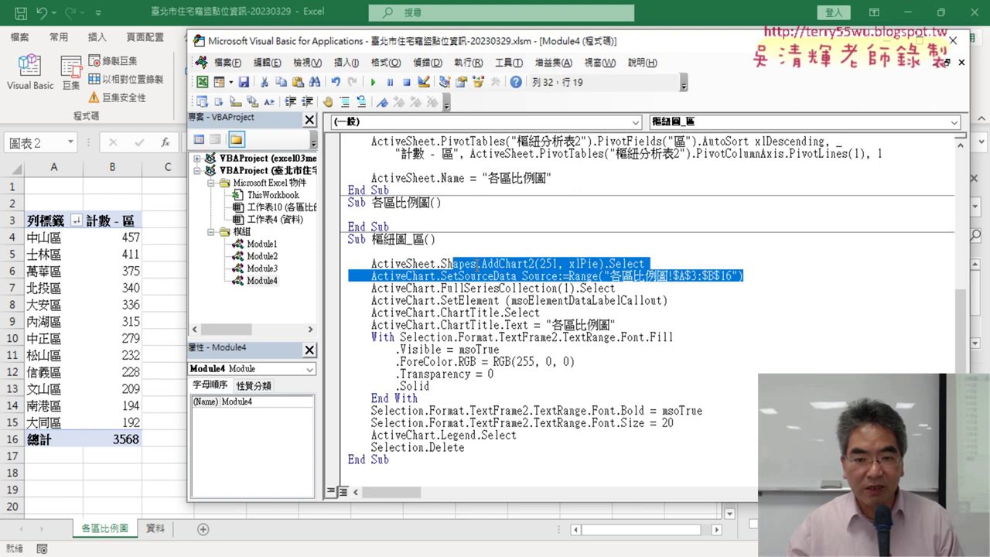
pyautogui.click(402, 251)
pyautogui.write("'1.")
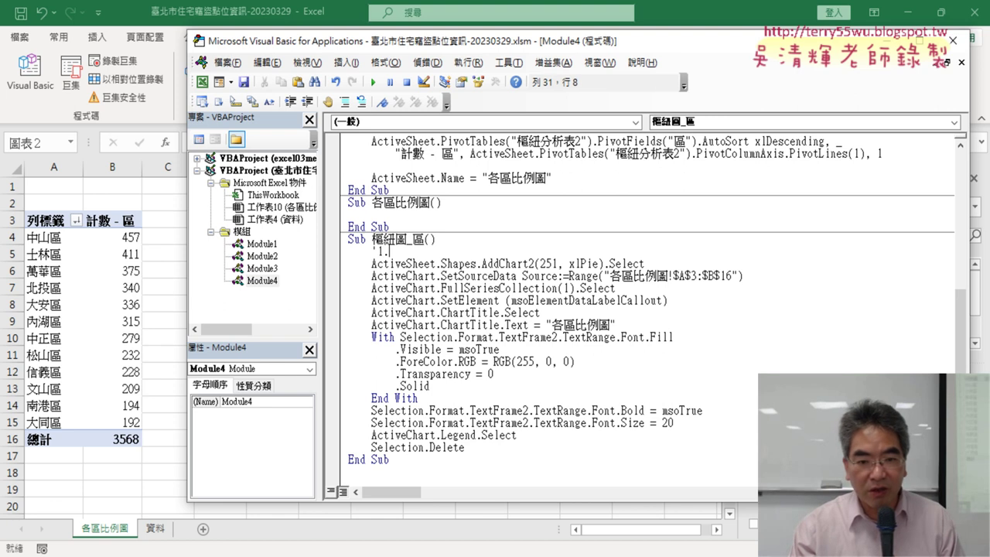
# Step: Insert comment lines '2. and '3. before the data-label and chart-title code
pyautogui.click(390, 275)
pyautogui.press('Return')
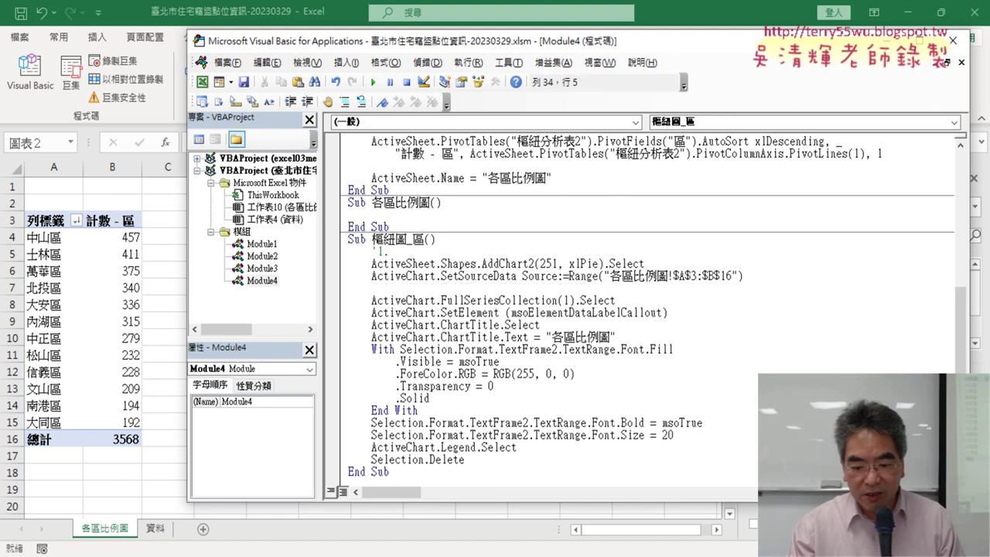
pyautogui.write('ㄊ')
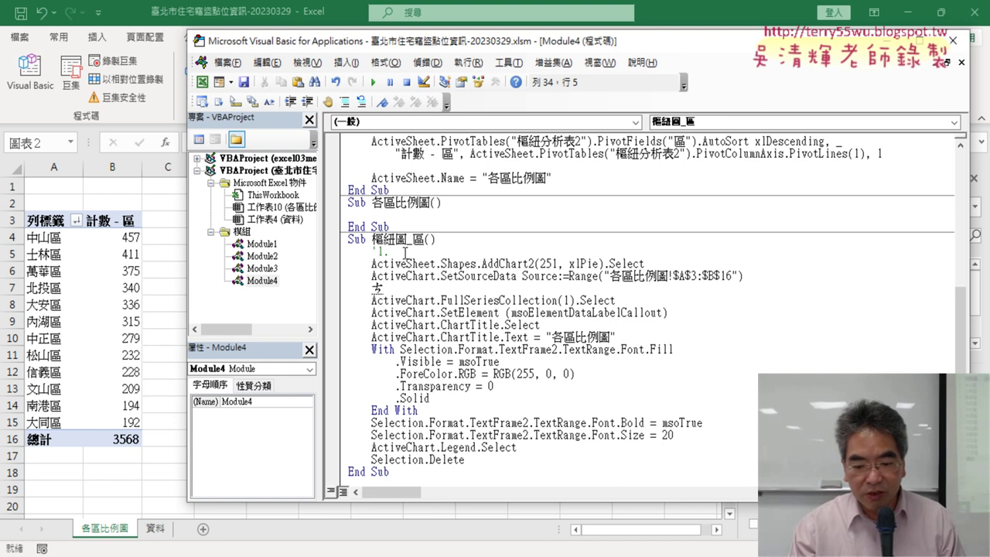
pyautogui.press('BackSpace')
pyautogui.write("'2.")
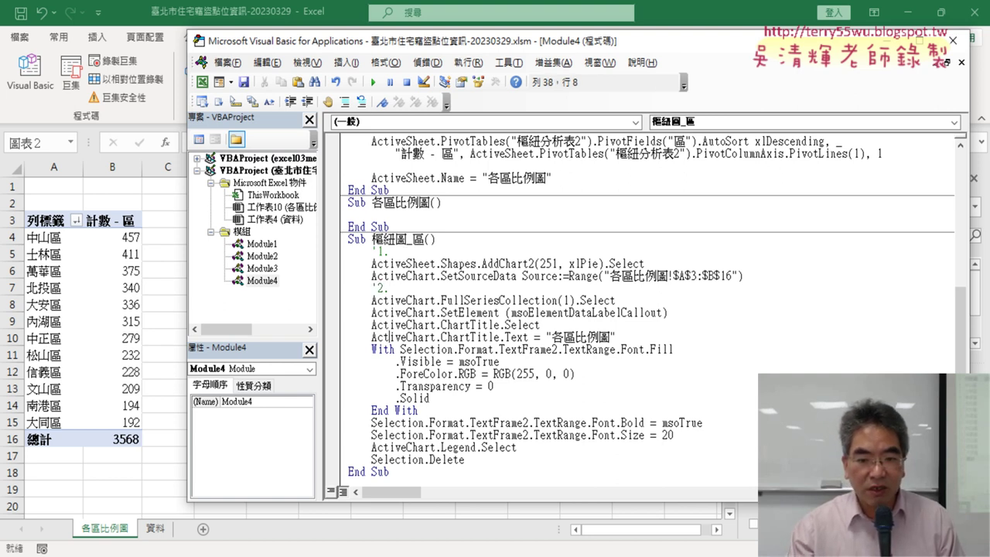
pyautogui.press('Return')
pyautogui.write('ㄊ')
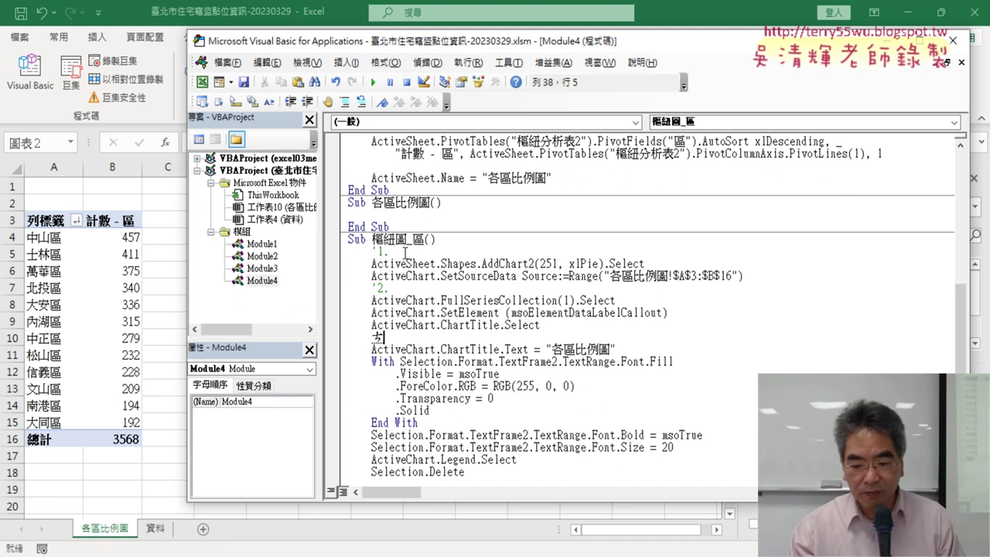
pyautogui.press('BackSpace')
pyautogui.write("'3.")
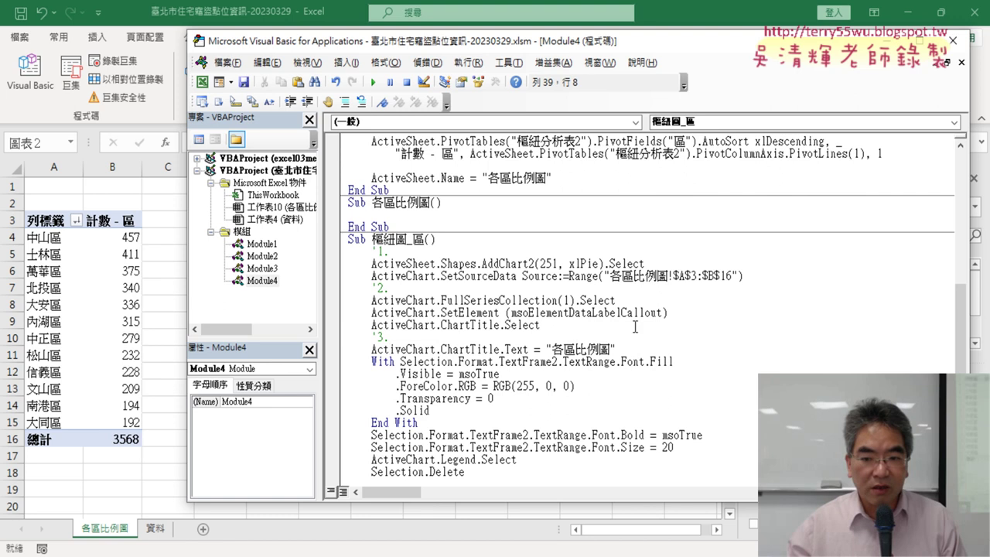
pyautogui.moveTo(504, 350); pyautogui.dragTo(632, 352)
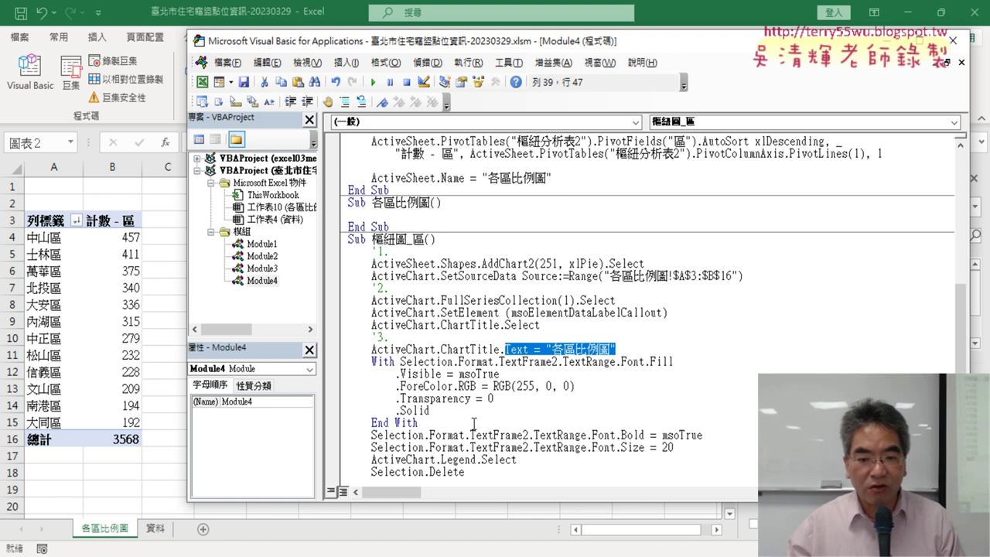
# Step: Insert comment '4. above the legend-removal lines and review the 251, xlPie arguments
pyautogui.scroll(-1, 474, 422)
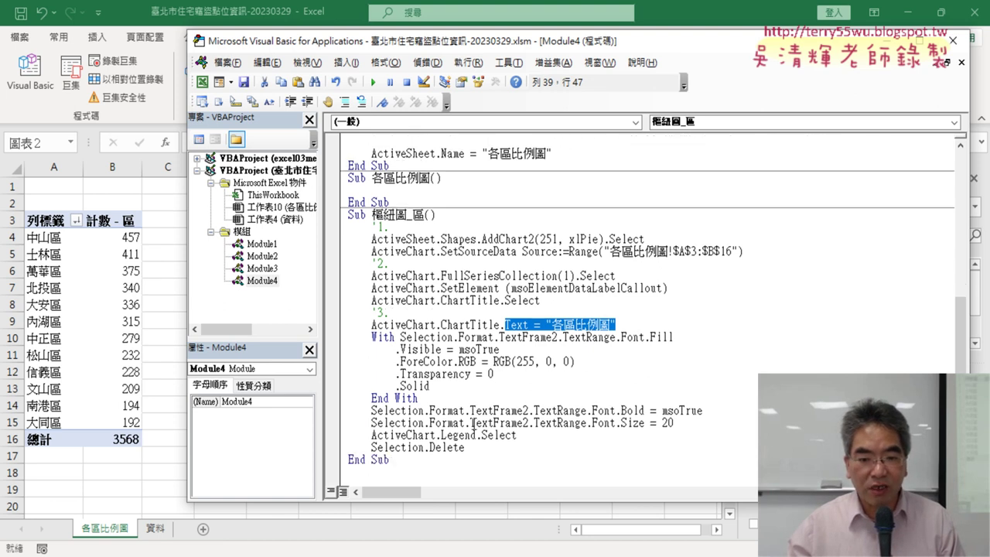
pyautogui.click(655, 441)
pyautogui.press('Return')
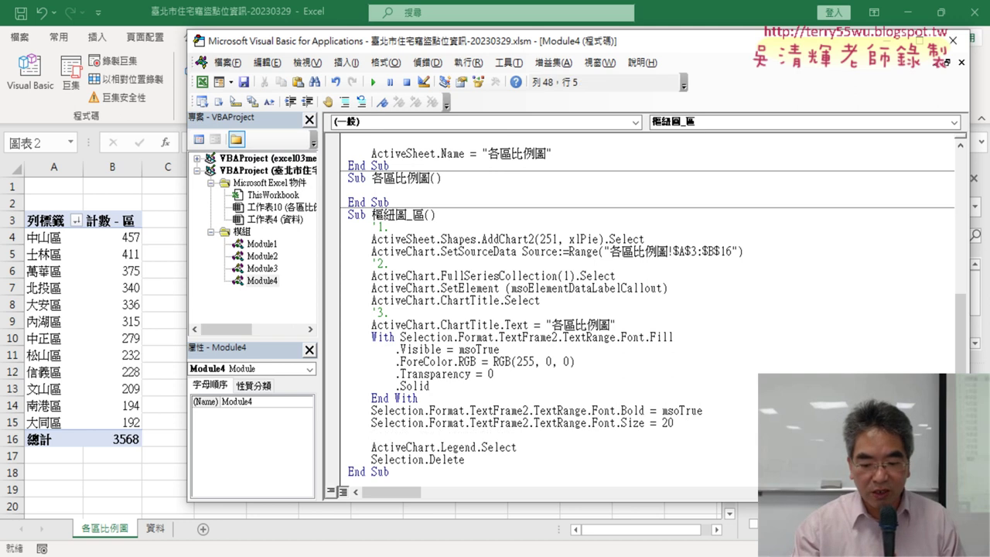
pyautogui.write("'")
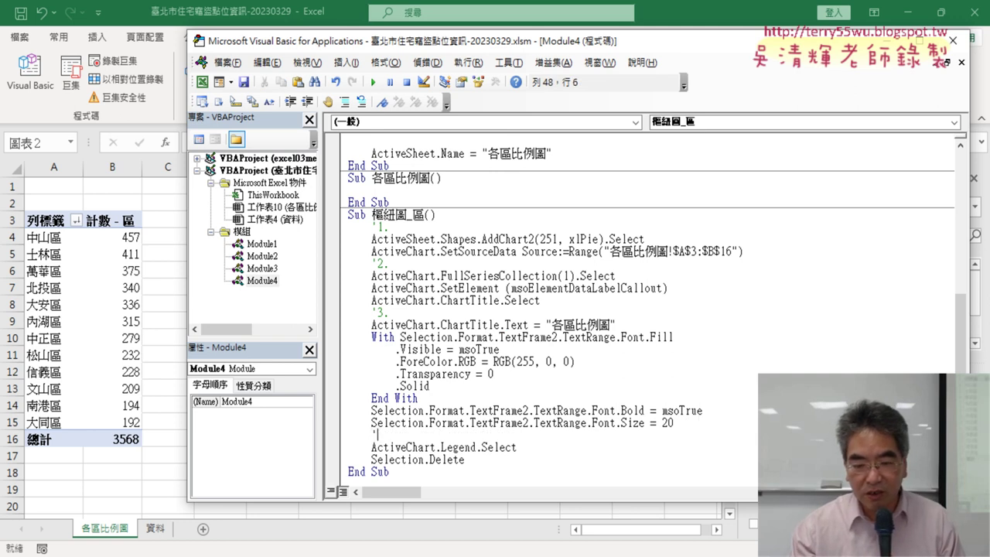
pyautogui.write('4.')
pyautogui.press('Down')
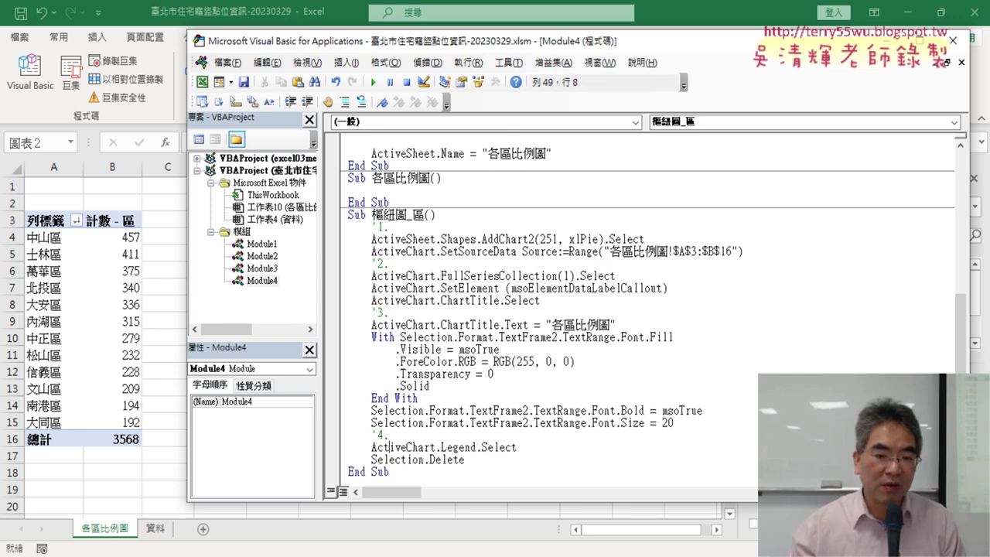
pyautogui.moveTo(440, 447); pyautogui.dragTo(526, 455)
pyautogui.click(526, 453)
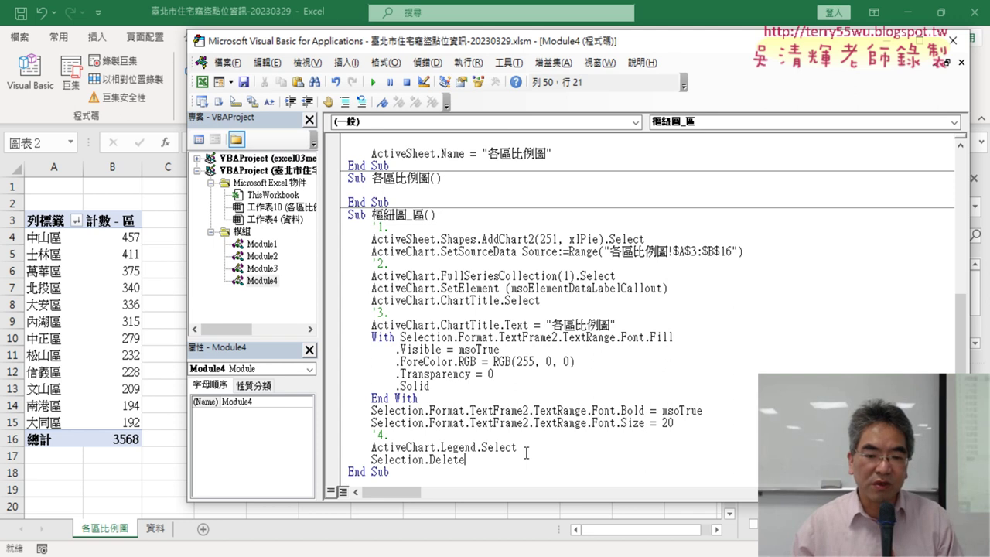
pyautogui.moveTo(485, 458); pyautogui.dragTo(340, 450)
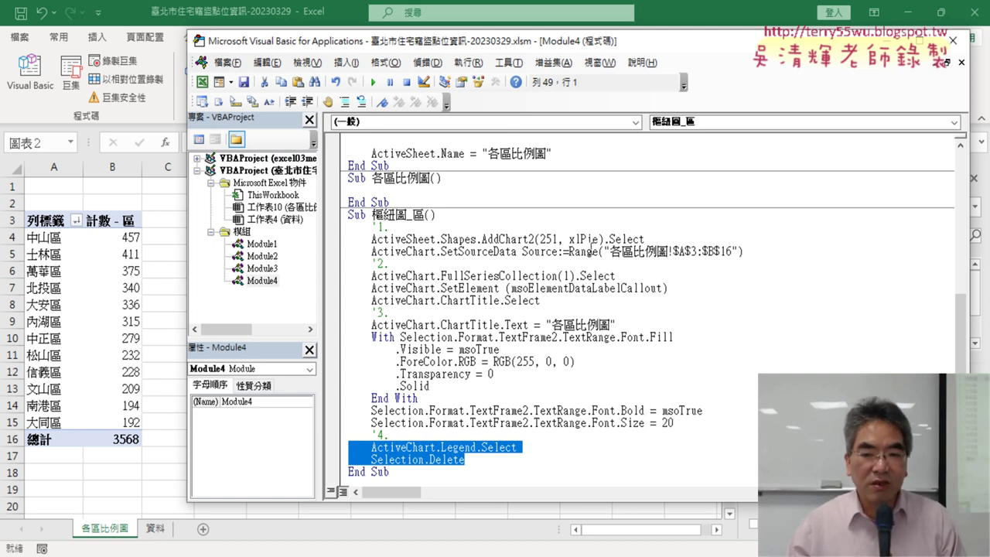
pyautogui.moveTo(602, 244); pyautogui.dragTo(533, 241)
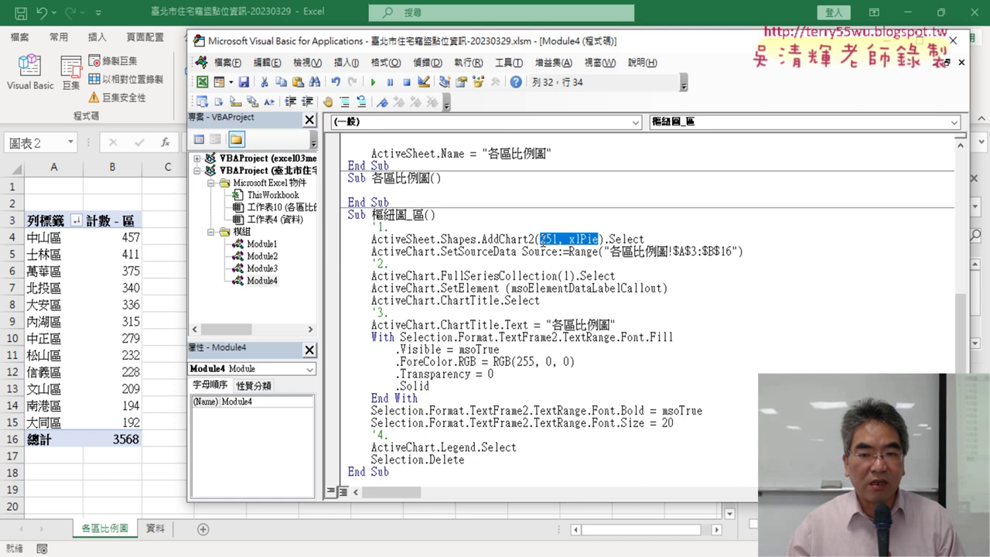
pyautogui.click(512, 241)
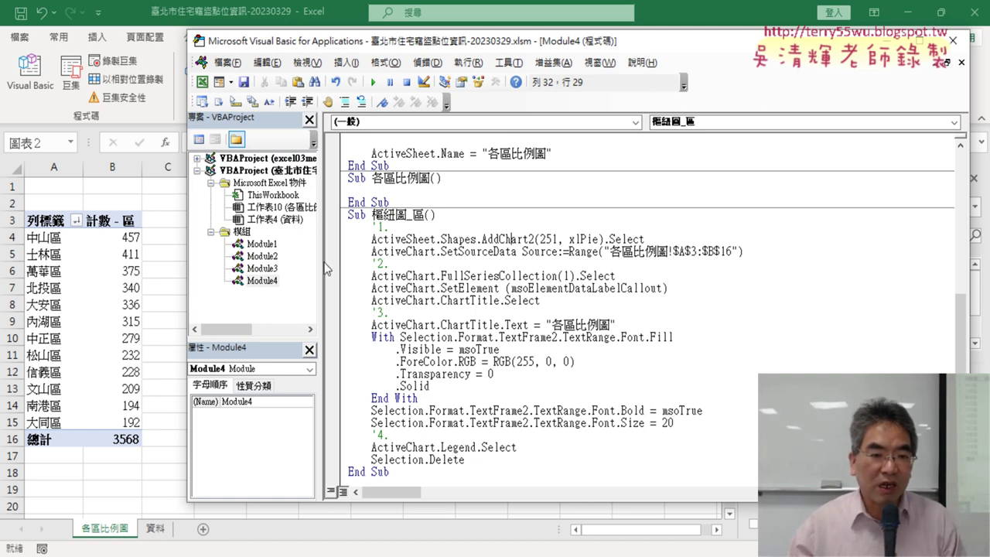
# Step: Add Range("D2").Left as the left argument after xlPie in AddChart2
pyautogui.moveTo(320, 262); pyautogui.dragTo(252, 262)
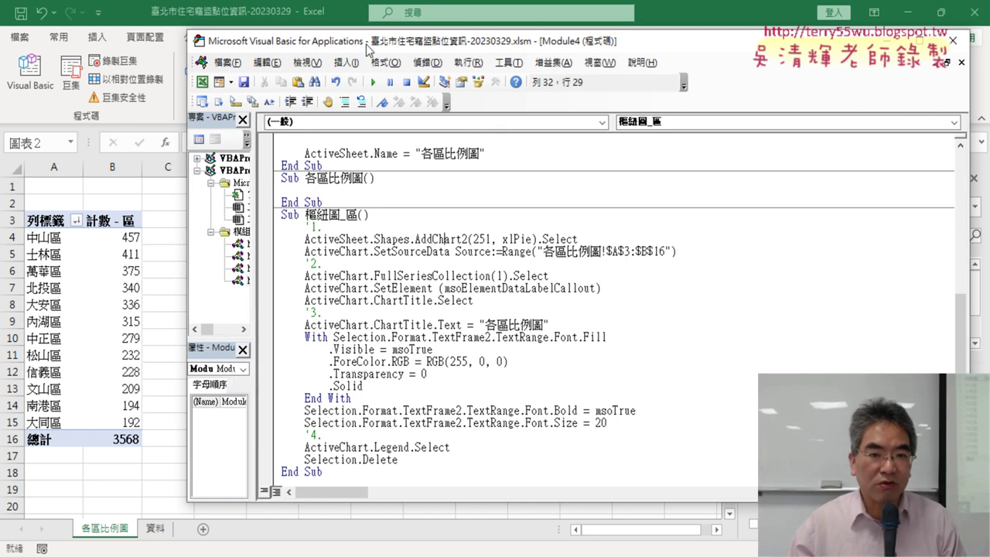
pyautogui.moveTo(366, 44)
pyautogui.mouseDown()
pyautogui.moveTo(459, 121)
pyautogui.moveTo(543, 166)
pyautogui.mouseUp()
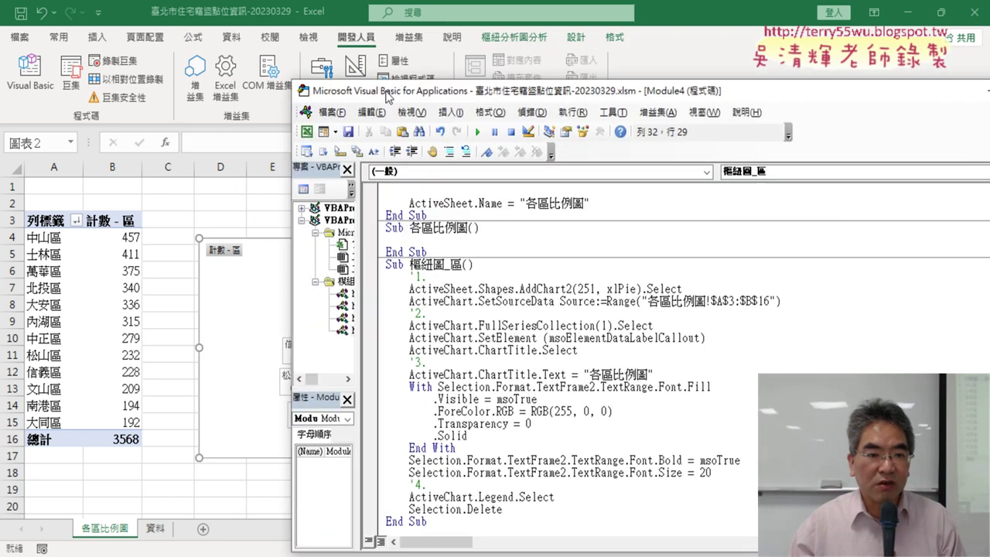
pyautogui.moveTo(454, 172); pyautogui.dragTo(311, 28)
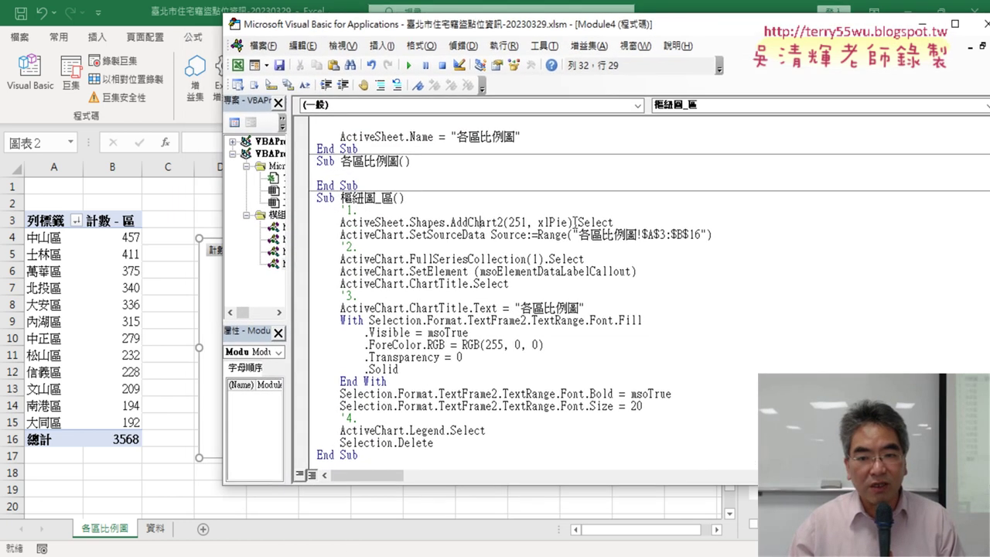
pyautogui.click(573, 222)
pyautogui.moveTo(510, 222); pyautogui.dragTo(569, 222)
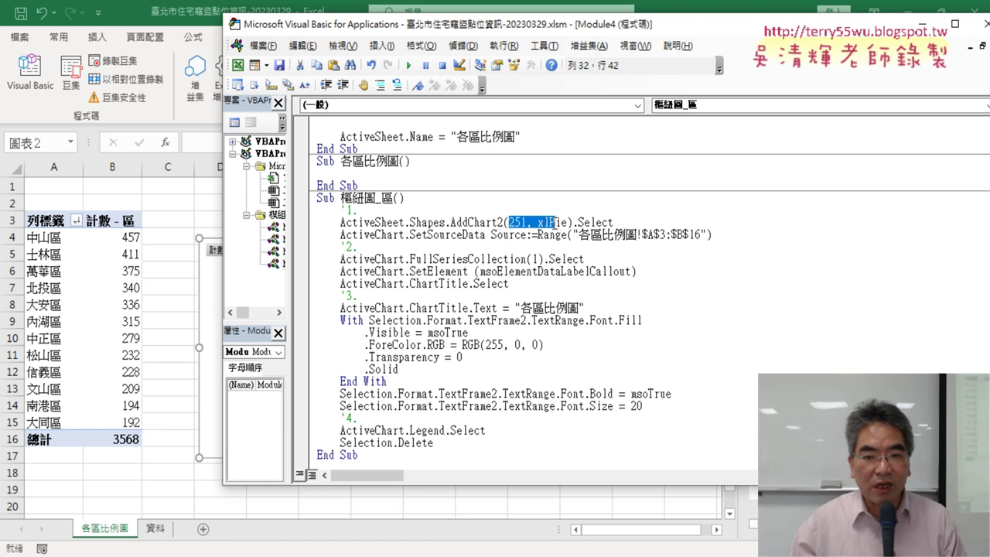
pyautogui.click(569, 222)
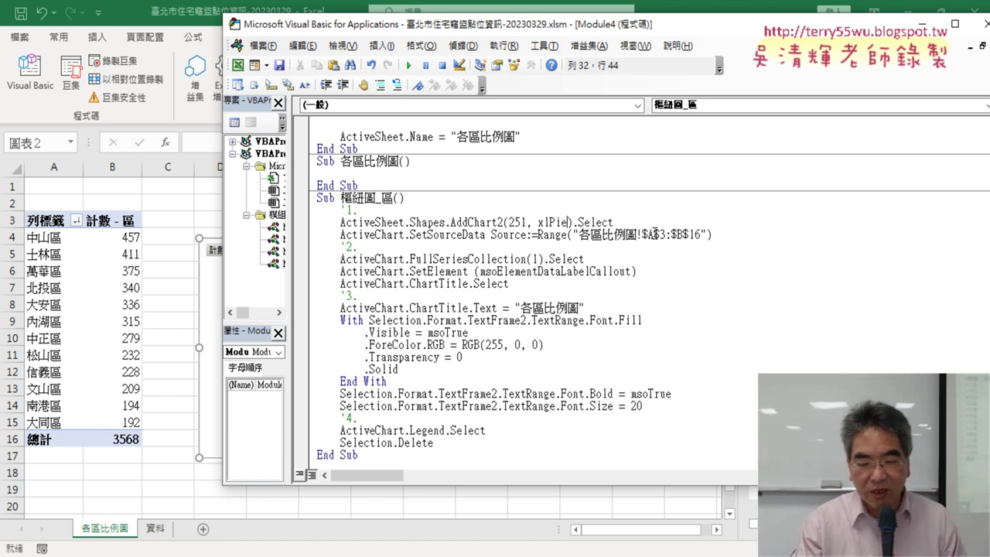
pyautogui.write(',')
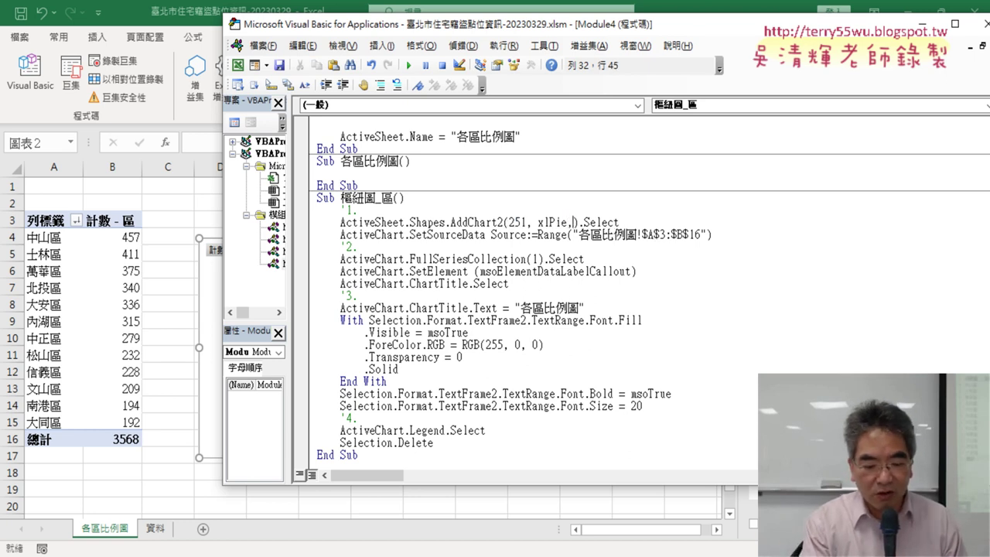
pyautogui.write('ran')
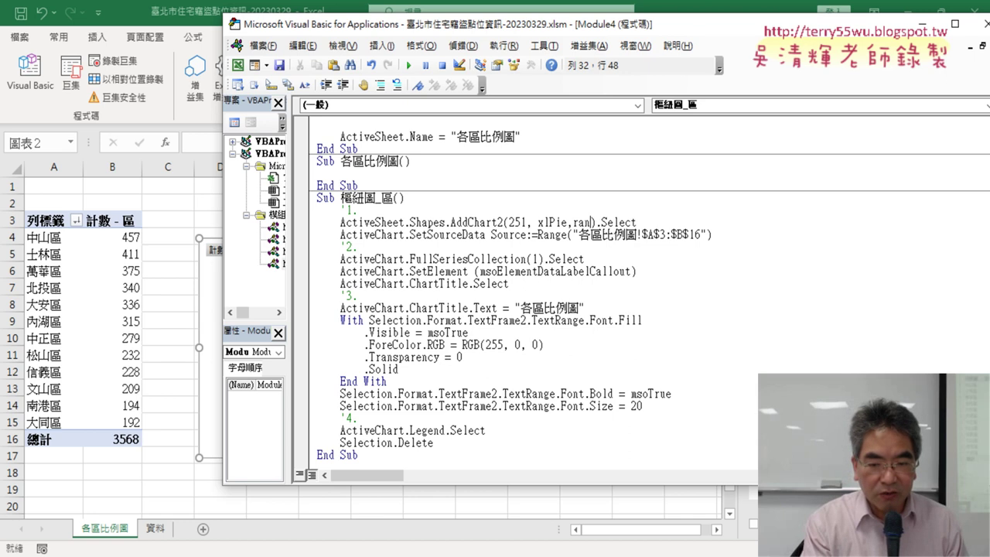
pyautogui.write('ge()')
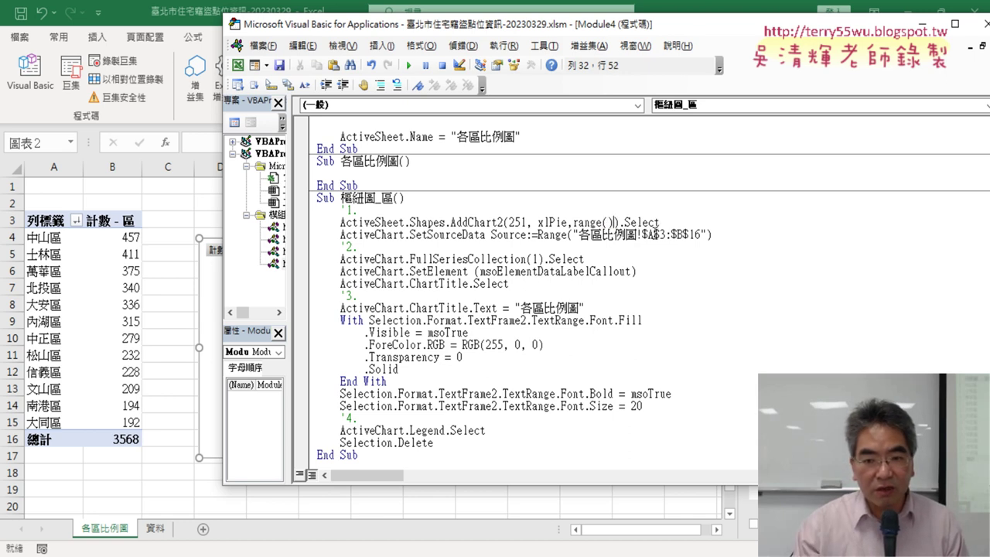
pyautogui.write('""')
pyautogui.press('Left')
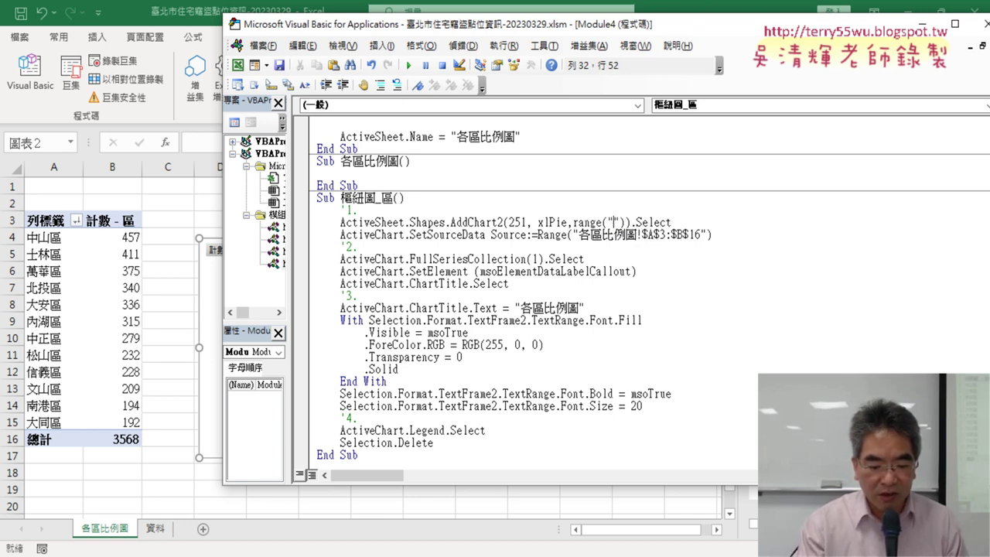
pyautogui.write('D')
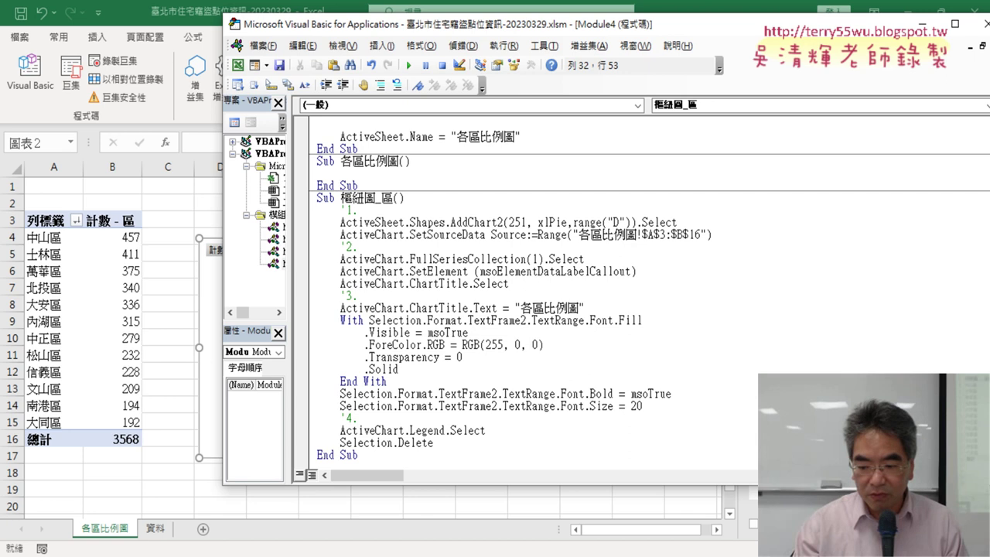
pyautogui.write('2')
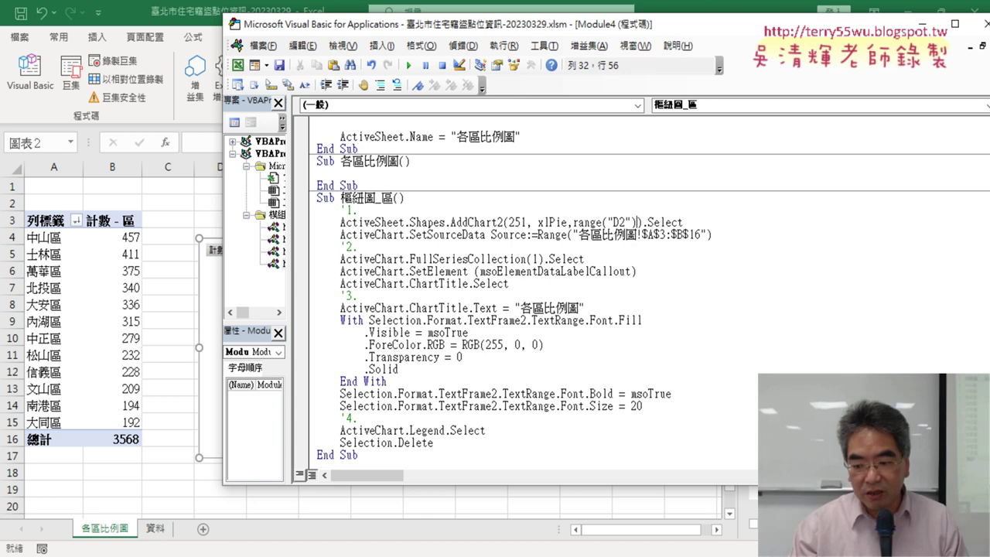
pyautogui.write('.l')
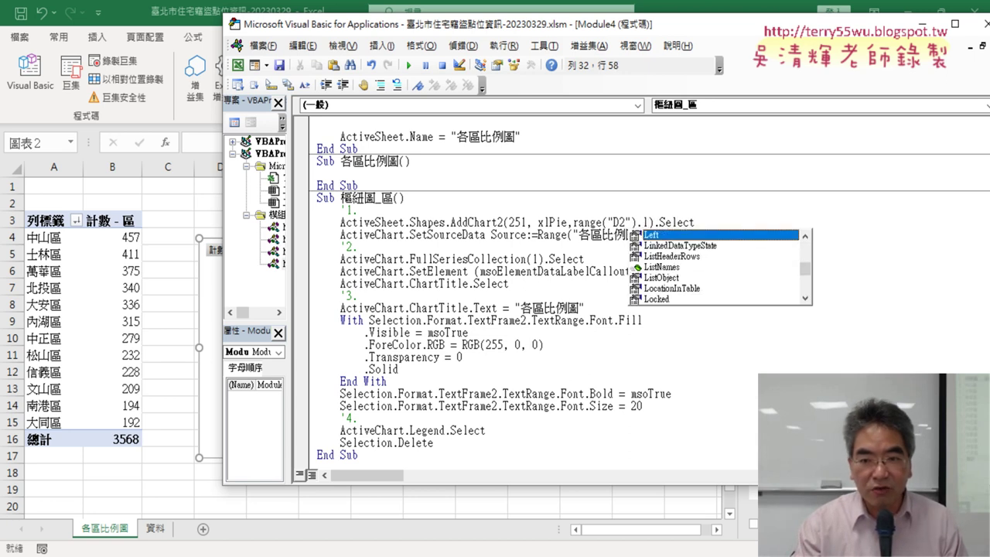
pyautogui.write(' ,')
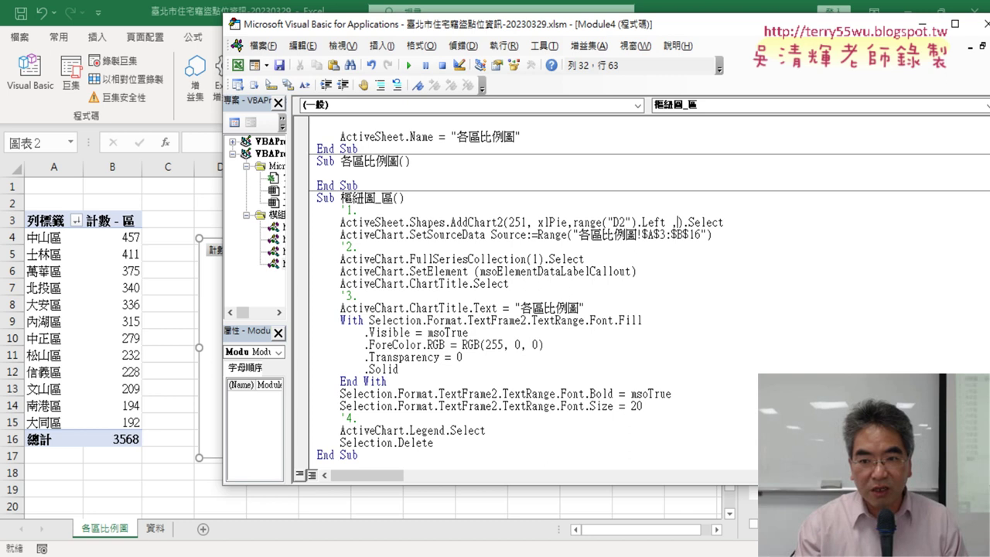
# Step: Add Range("D2").Top as the top argument to complete the AddChart2 line
pyautogui.press('Left')
pyautogui.press('Left')
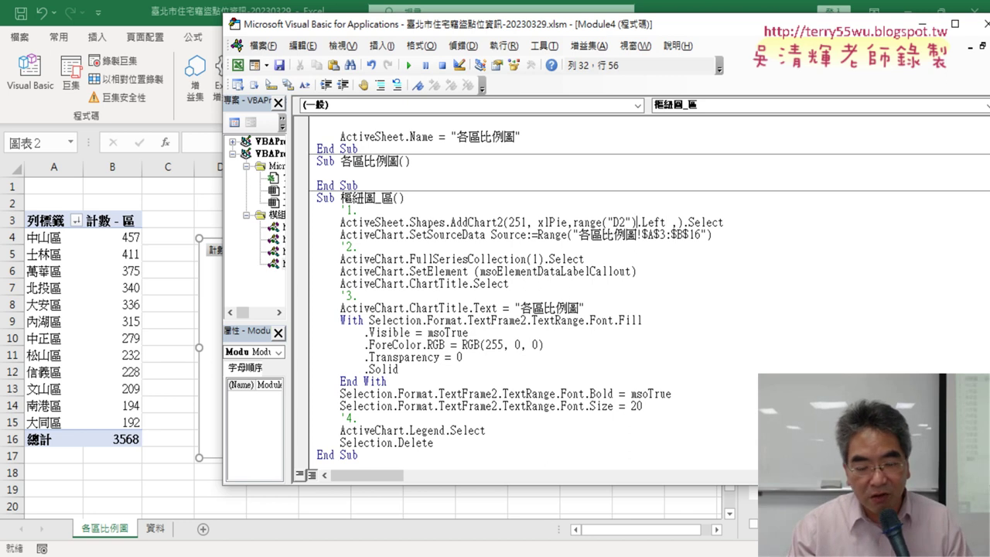
pyautogui.hotkey('shift', 'Left')
pyautogui.hotkey('shift', 'Left')
pyautogui.hotkey('shift', 'Left')
pyautogui.hotkey('shift', 'Left')
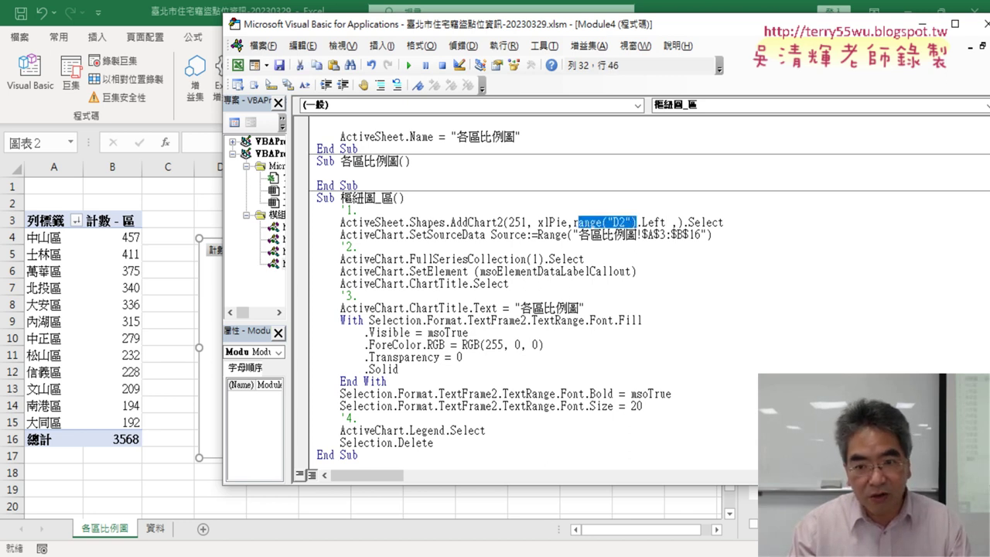
pyautogui.hotkey('shift', 'Left')
pyautogui.hotkey('shift', 'Left')
pyautogui.hotkey('shift', 'Left')
pyautogui.hotkey('ctrl', 'c')
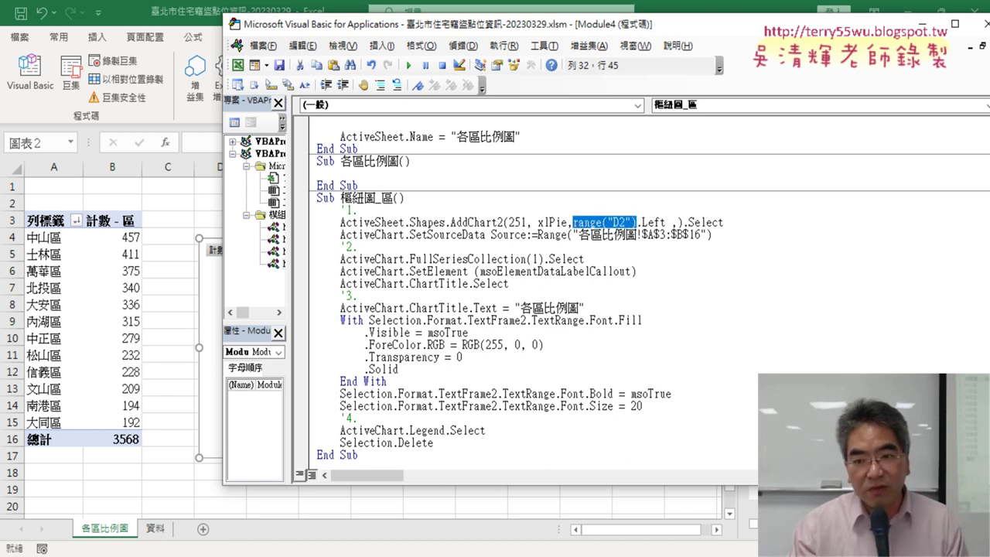
pyautogui.click(642, 222)
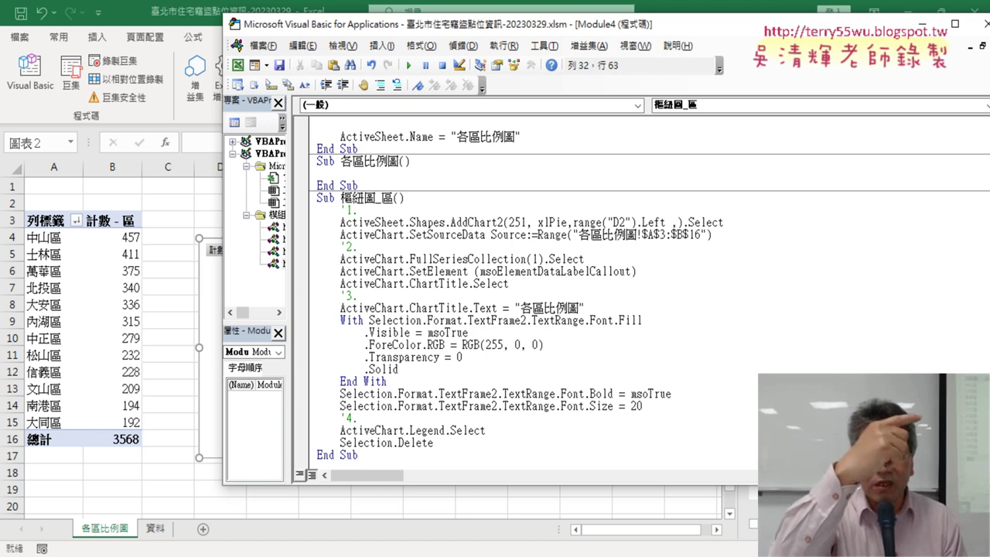
pyautogui.hotkey('ctrl', 'v')
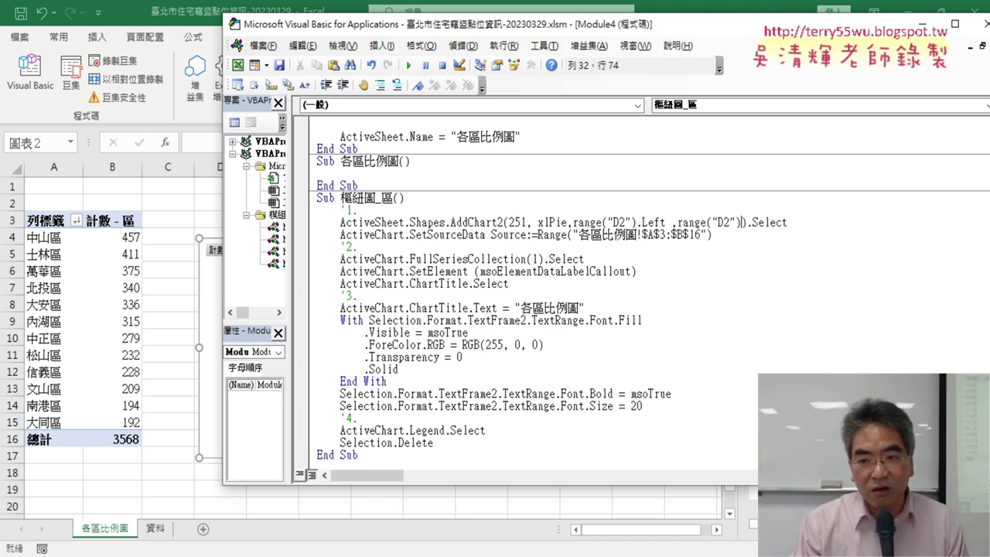
pyautogui.write('.')
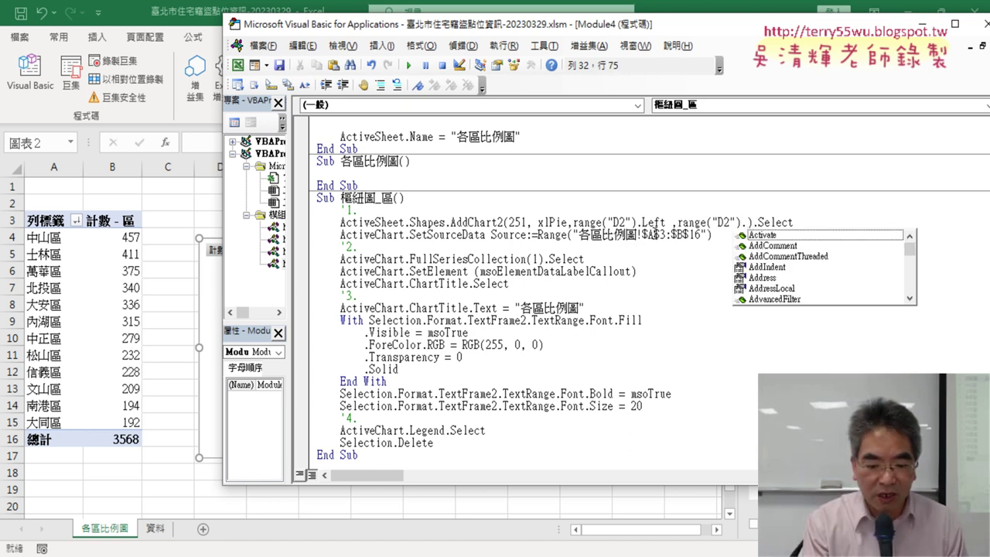
pyautogui.write('top')
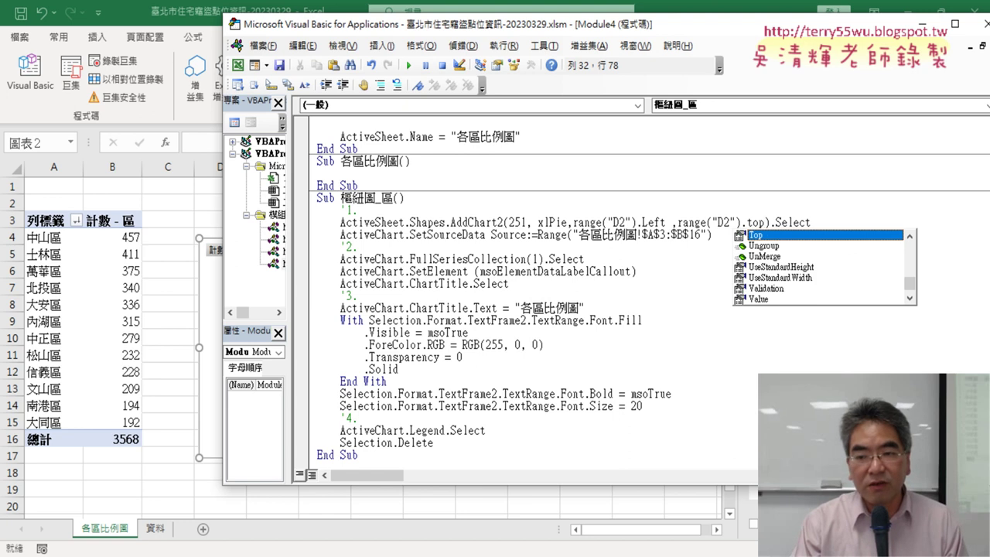
pyautogui.press('Right')
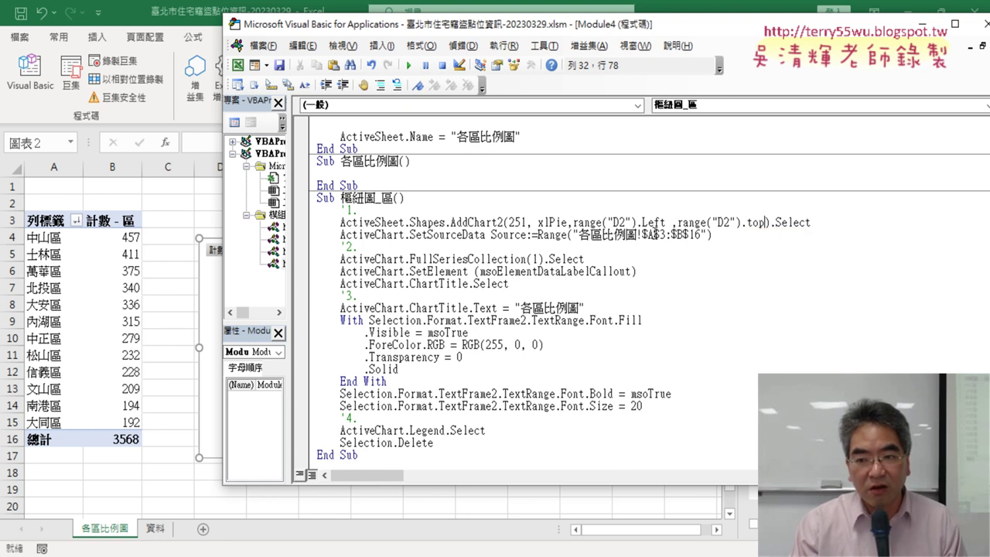
pyautogui.click(535, 303)
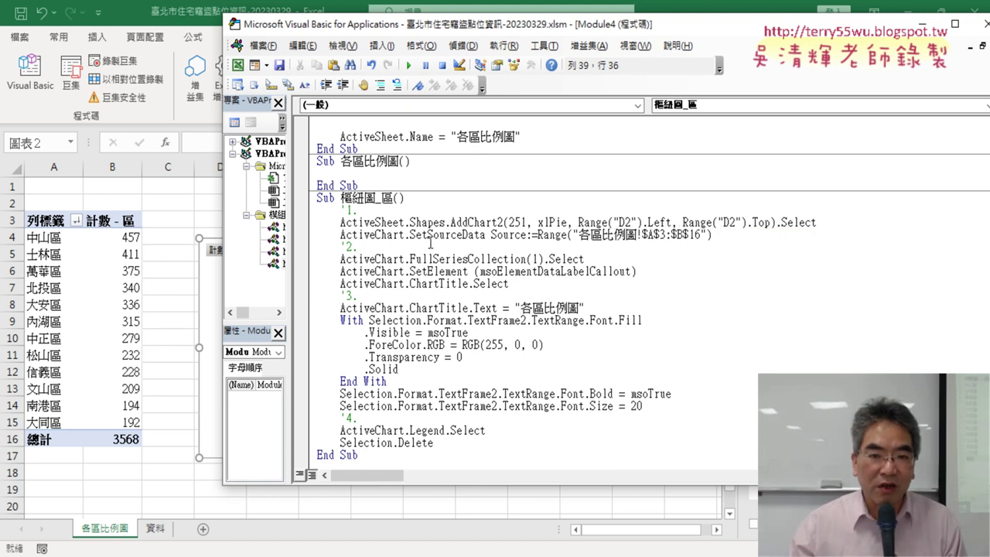
pyautogui.moveTo(445, 32); pyautogui.dragTo(519, 34)
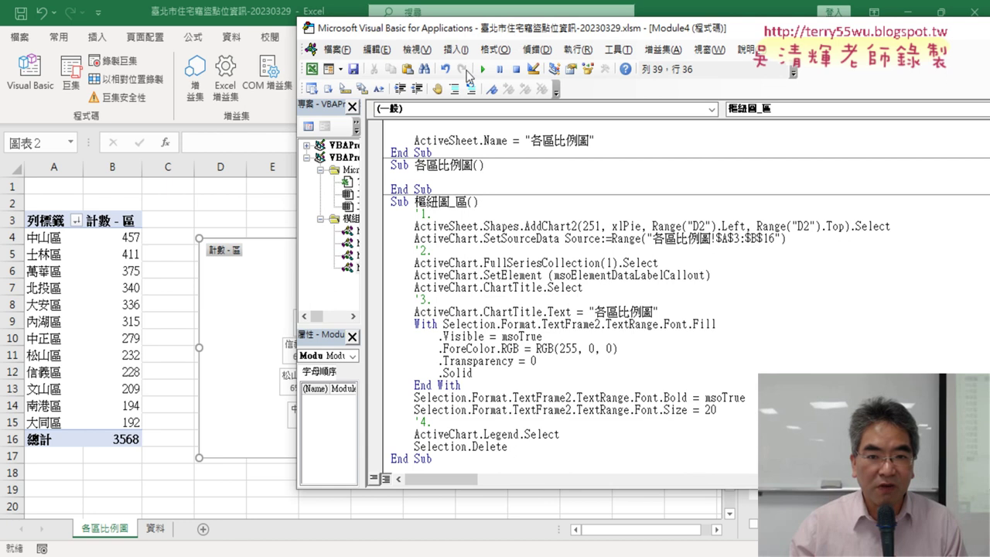
# Step: Rebuild the pie chart at D2, then give AddChart2 the width Range("D2").Width * 10
pyautogui.click(482, 69)
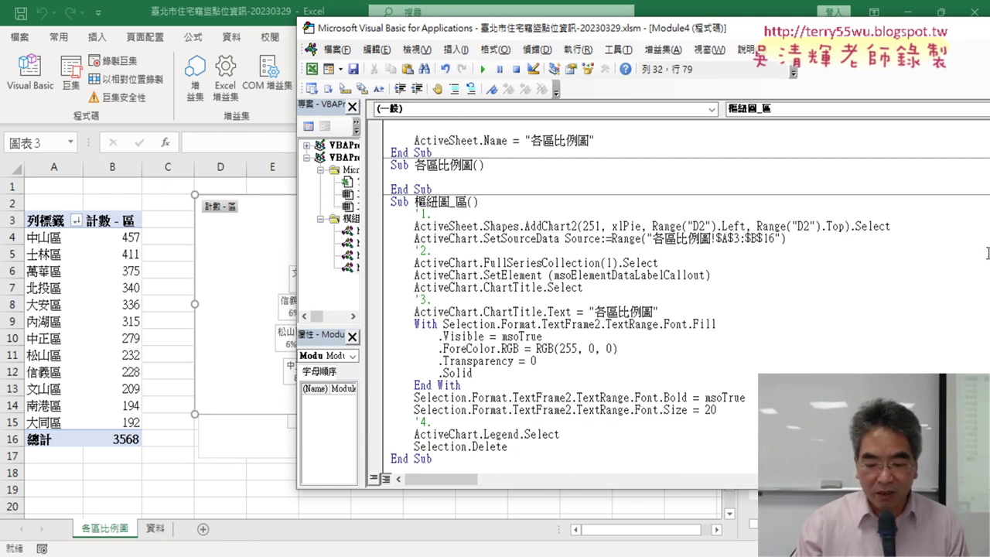
pyautogui.write(',')
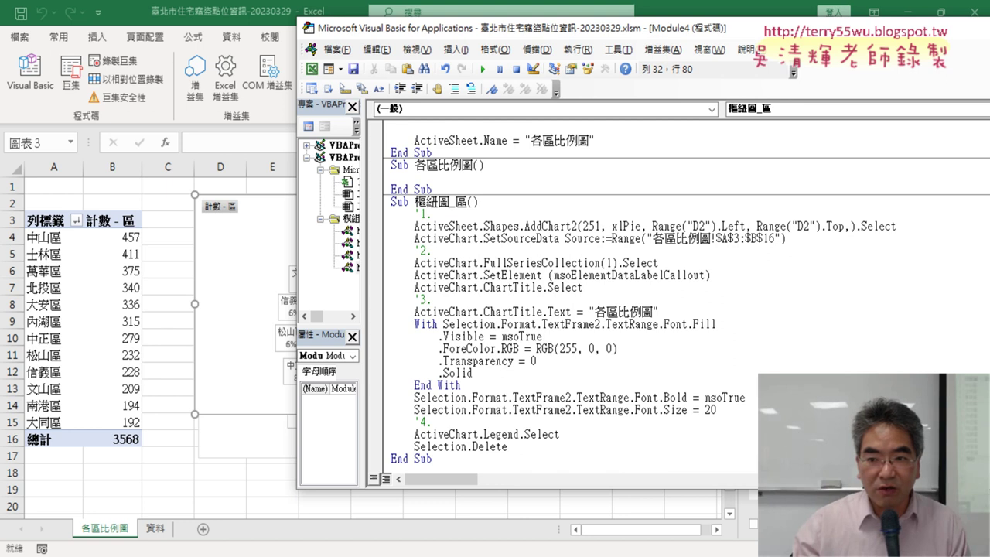
pyautogui.moveTo(757, 225); pyautogui.dragTo(849, 226)
pyautogui.write('.')
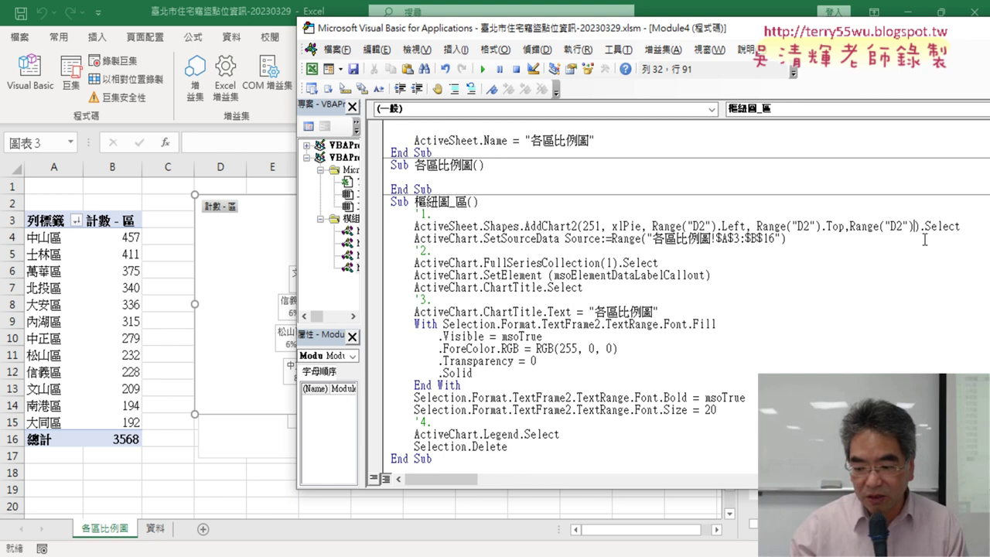
pyautogui.write('wi')
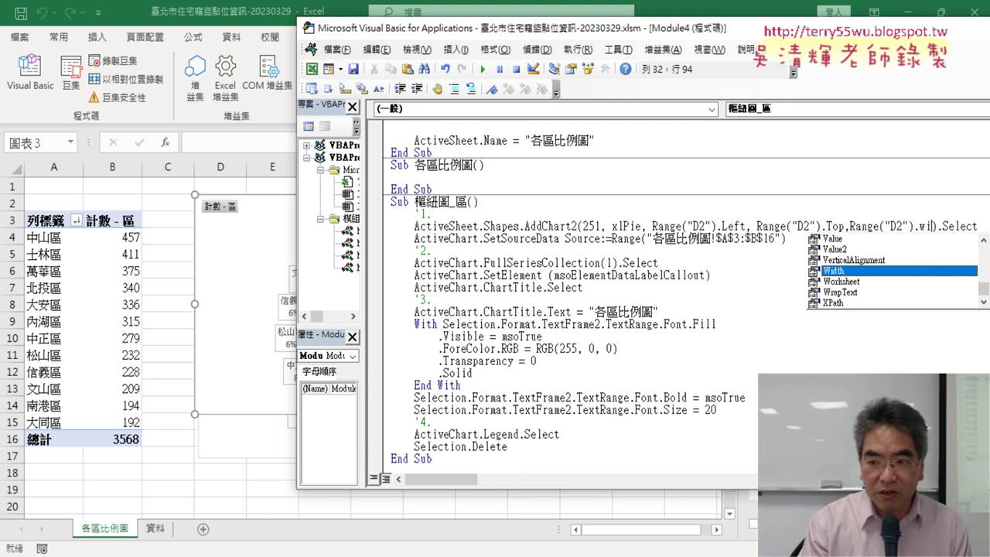
pyautogui.press('space')
pyautogui.write('*10')
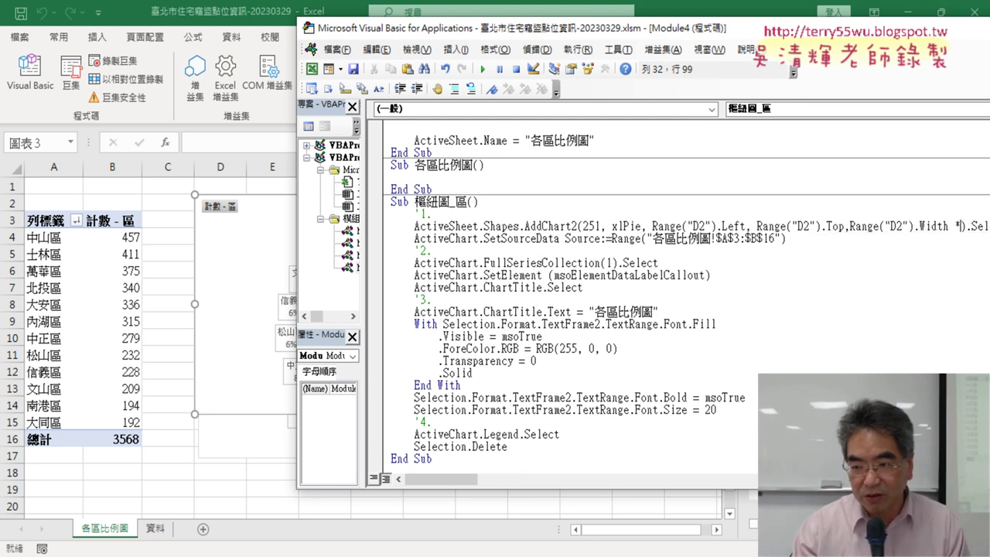
pyautogui.click(545, 238)
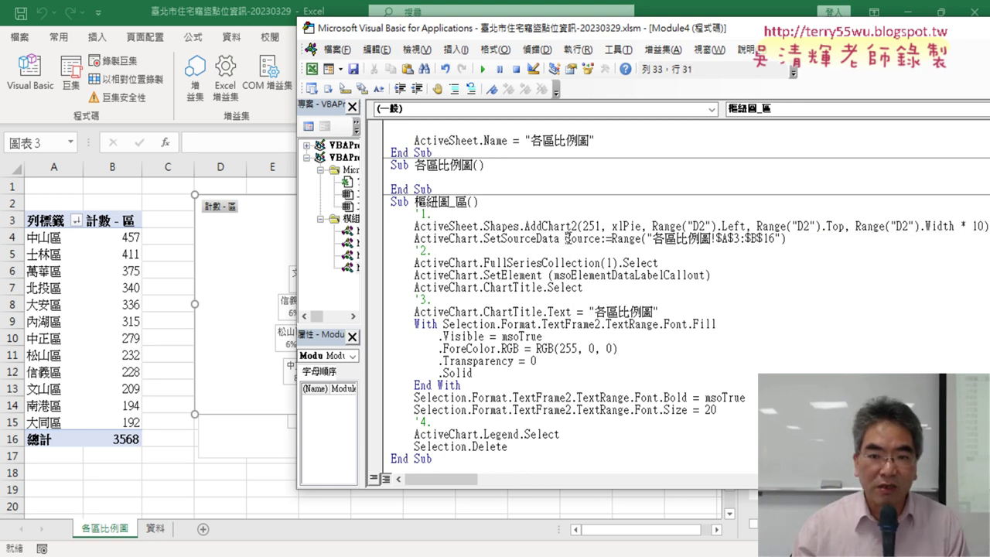
# Step: Append Range("D2").Height * 20 as the AddChart2 height argument after the width
pyautogui.moveTo(510, 37); pyautogui.dragTo(410, 287)
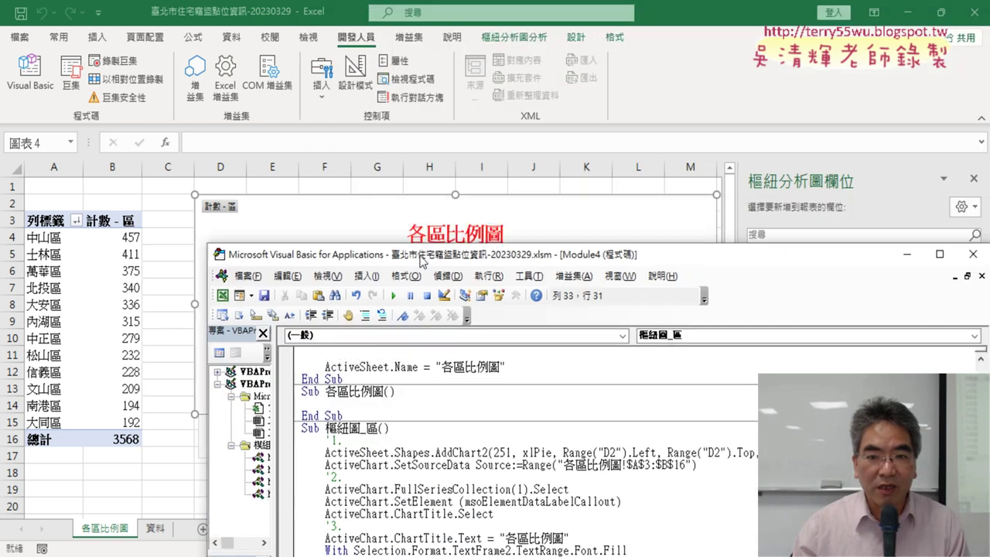
pyautogui.moveTo(577, 294); pyautogui.dragTo(674, 52)
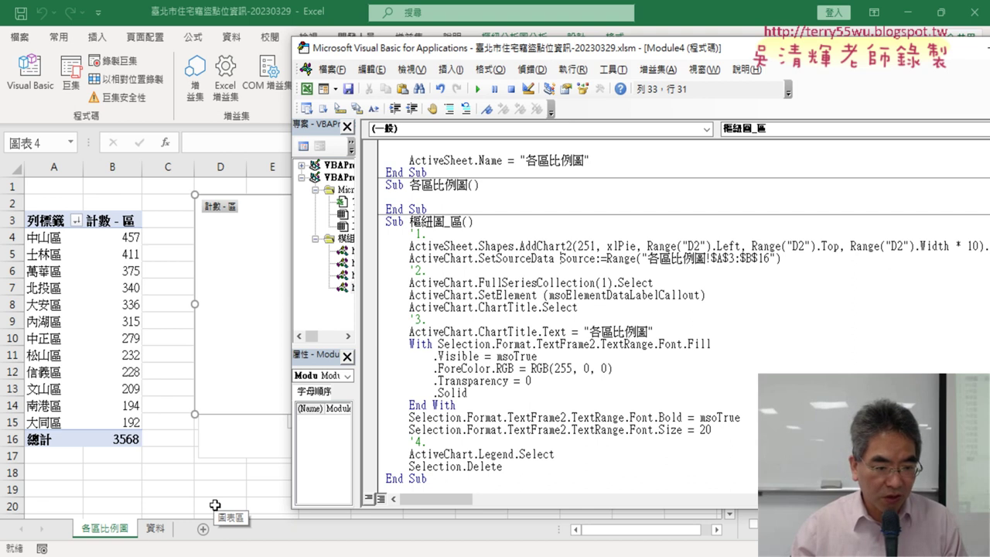
pyautogui.moveTo(686, 48); pyautogui.dragTo(448, 49)
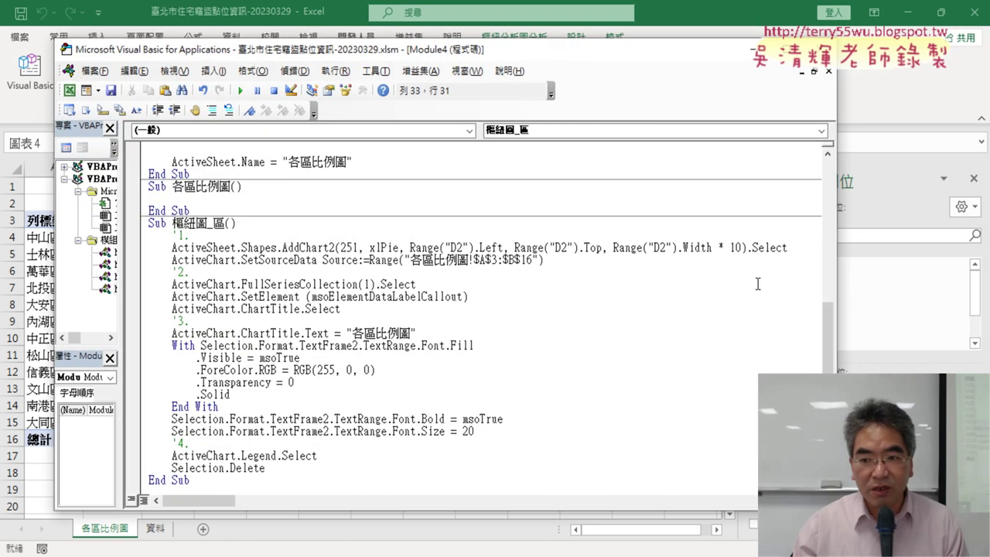
pyautogui.click(744, 247)
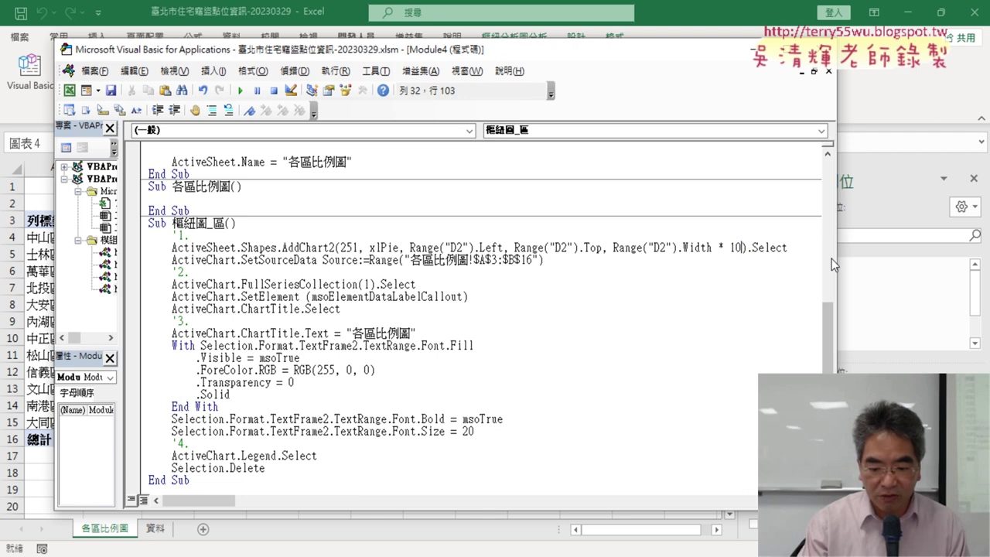
pyautogui.write(',')
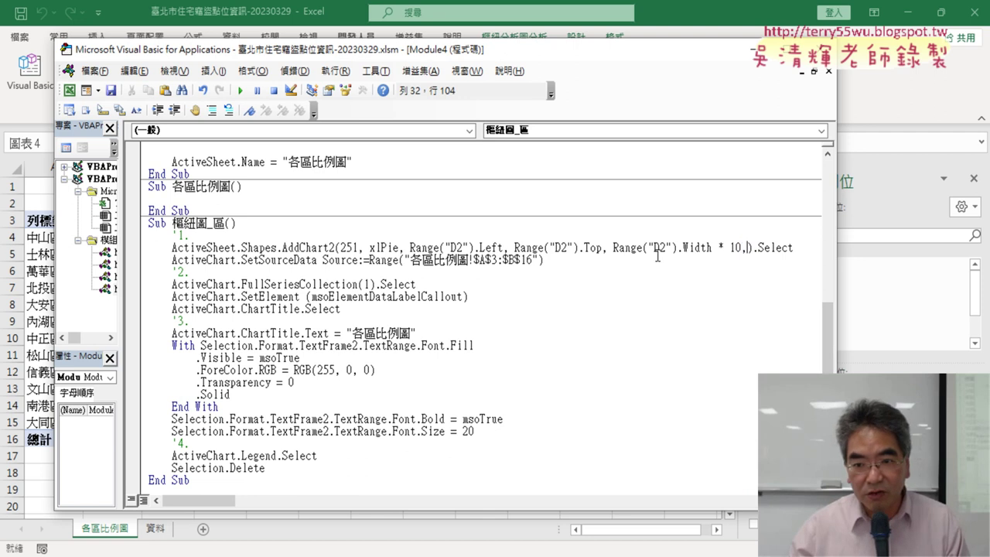
pyautogui.moveTo(613, 248); pyautogui.dragTo(685, 249)
pyautogui.hotkey('ctrl', 'c')
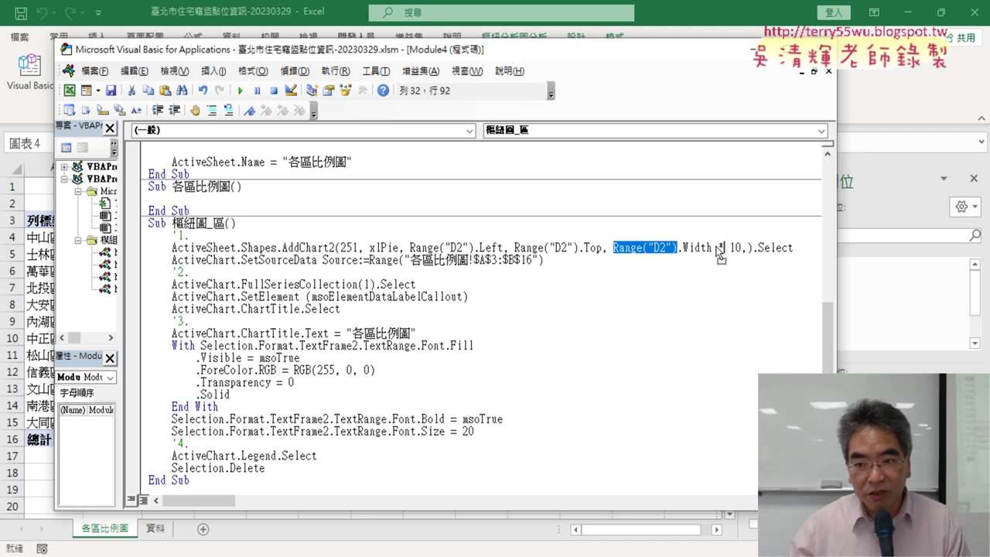
pyautogui.click(744, 248)
pyautogui.hotkey('ctrl', 'v')
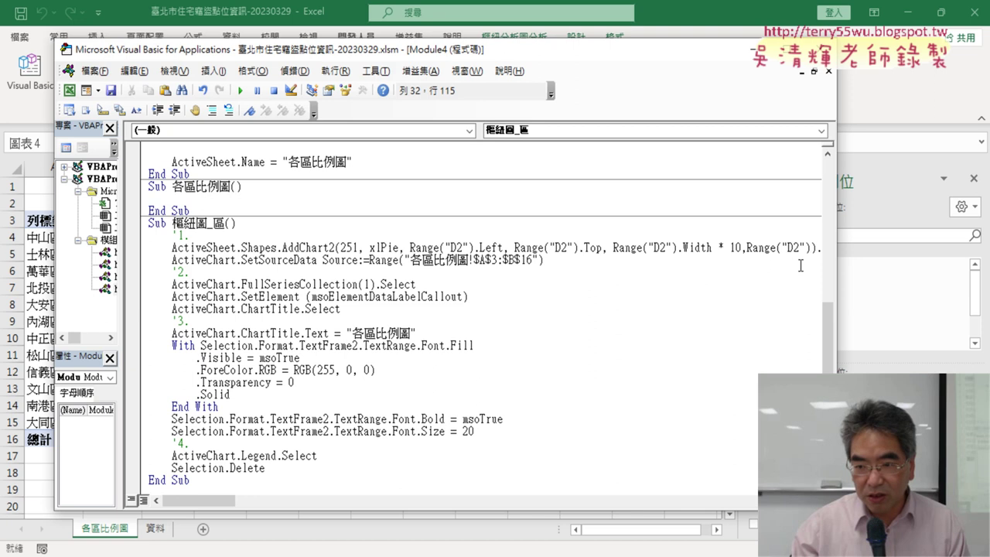
pyautogui.write('.H')
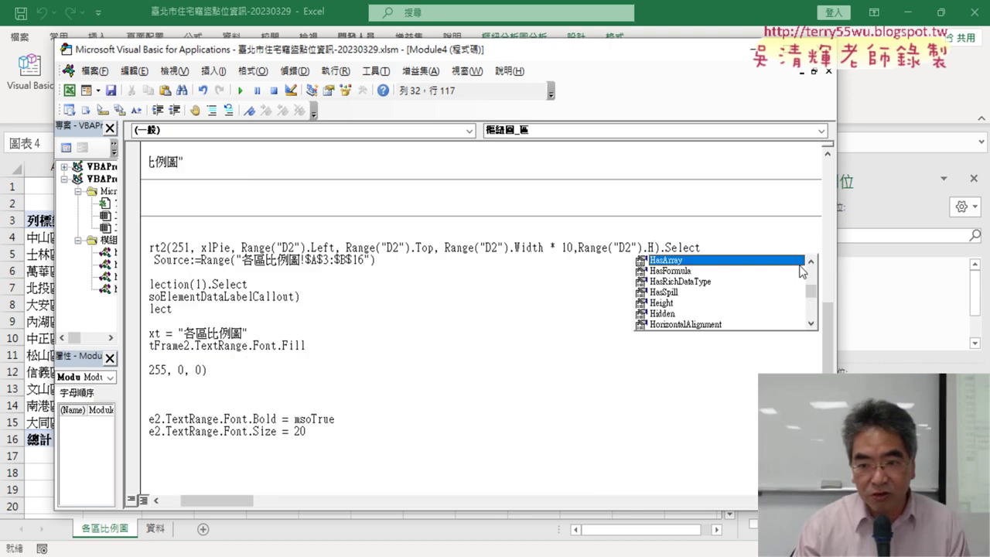
pyautogui.press('Down')
pyautogui.press('Down')
pyautogui.press('Down')
pyautogui.press('Down')
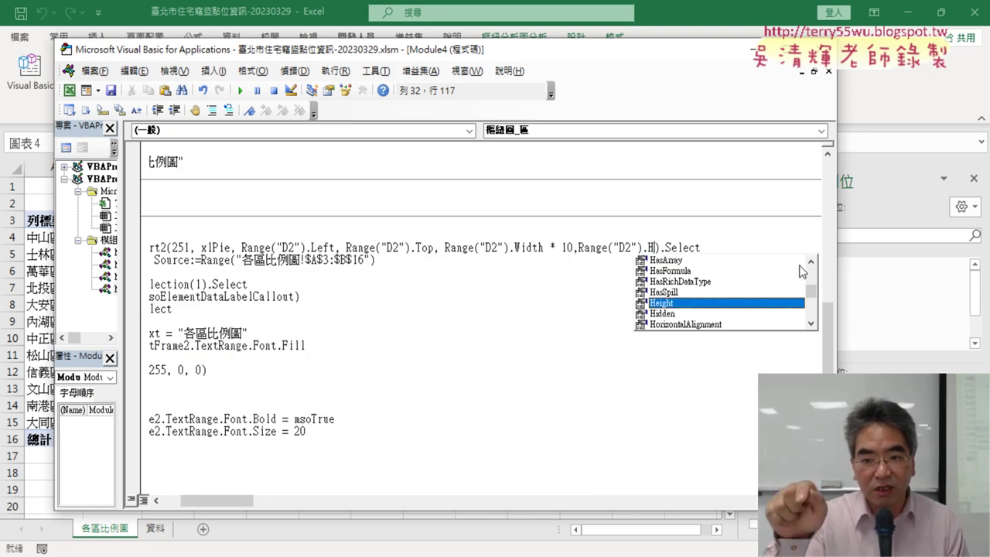
pyautogui.press('space')
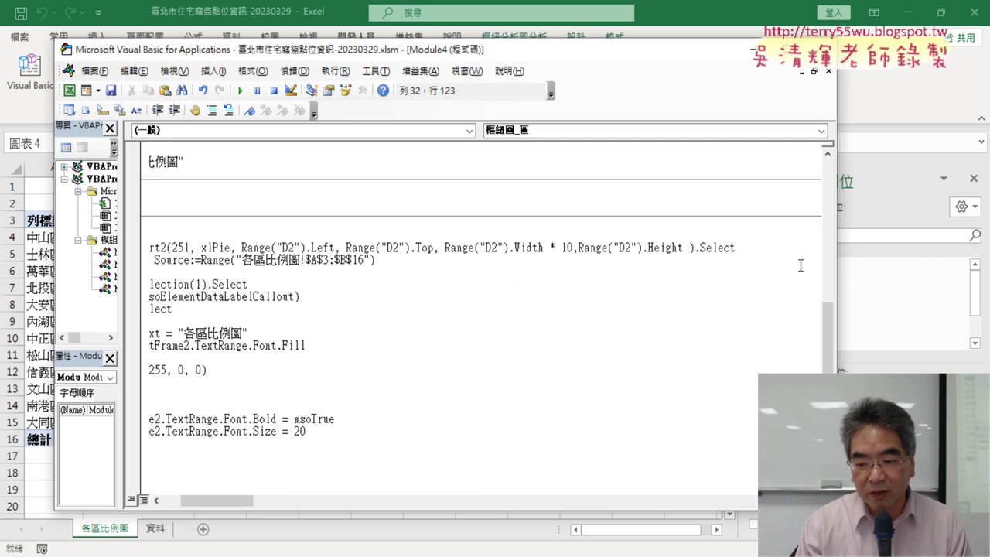
pyautogui.write('*20')
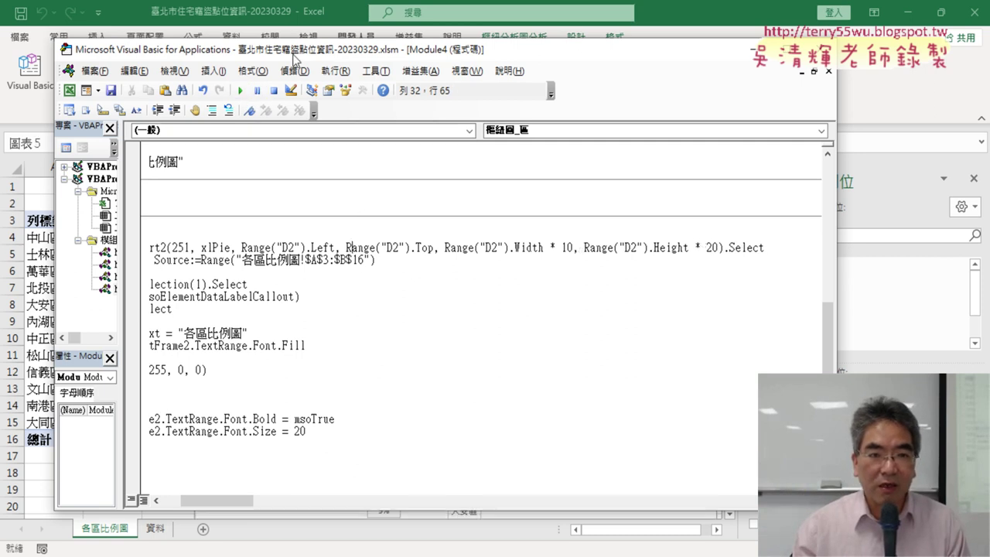
# Step: Inspect the enlarged 各區比例圖 pie chart spanning columns D–M down to row 21
pyautogui.moveTo(299, 56); pyautogui.dragTo(765, 65)
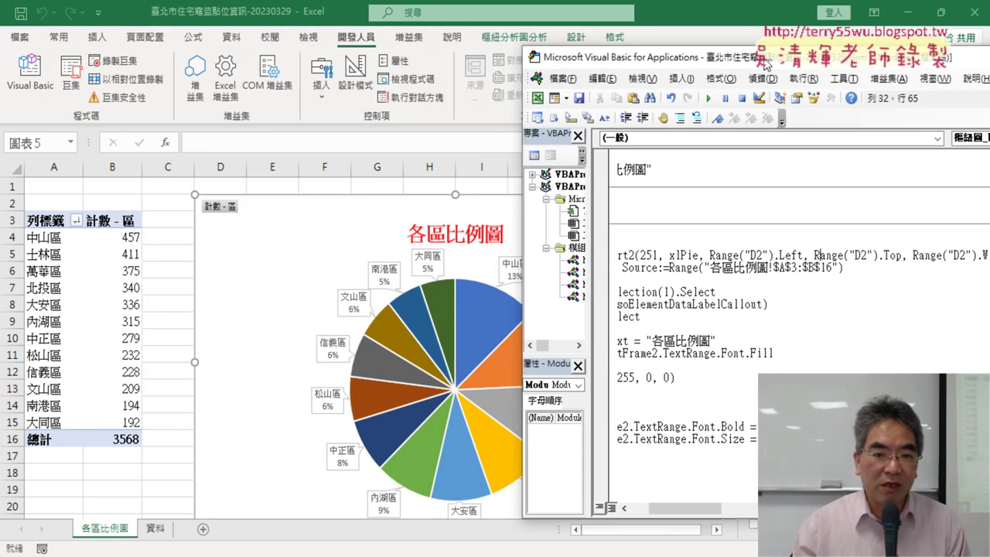
pyautogui.click(167, 186)
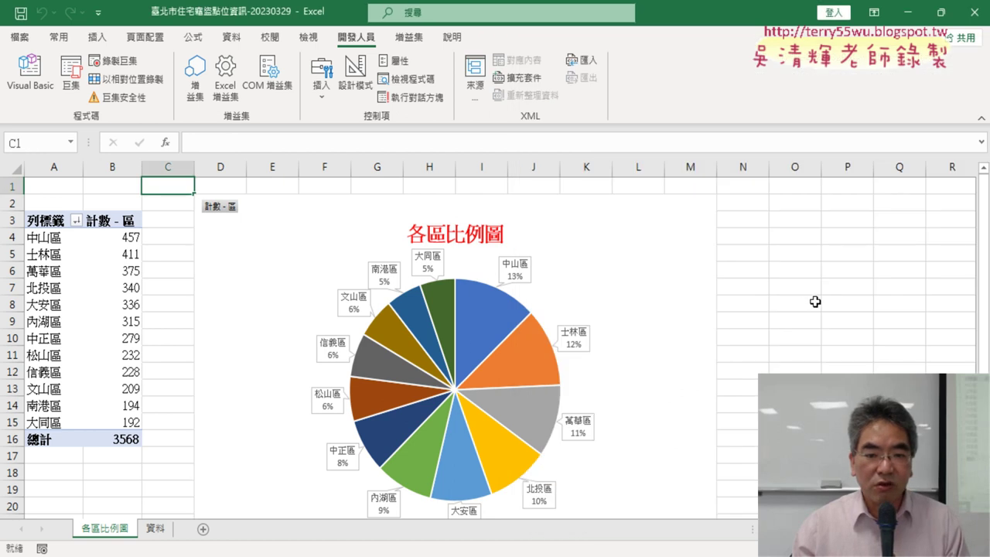
pyautogui.scroll(-2, 814, 301)
pyautogui.scroll(2, 814, 302)
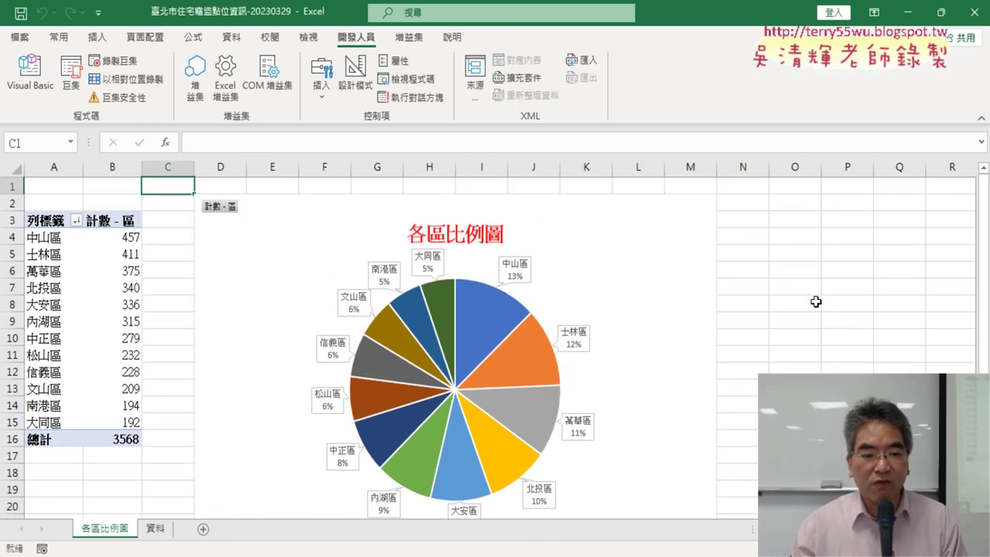
pyautogui.scroll(-1, 814, 301)
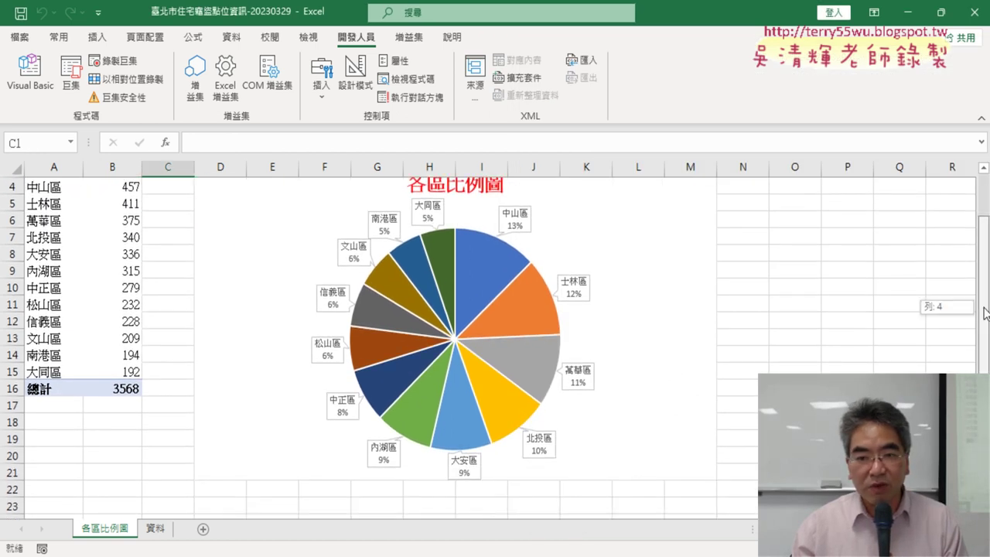
pyautogui.moveTo(984, 312); pyautogui.dragTo(985, 292)
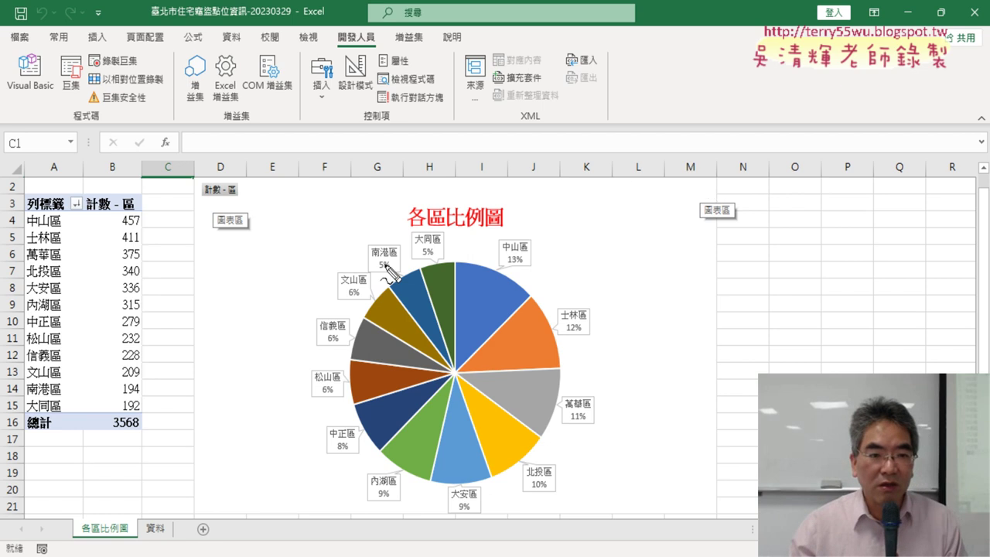
pyautogui.moveTo(201, 159); pyautogui.dragTo(196, 220)
pyautogui.moveTo(723, 167); pyautogui.dragTo(731, 218)
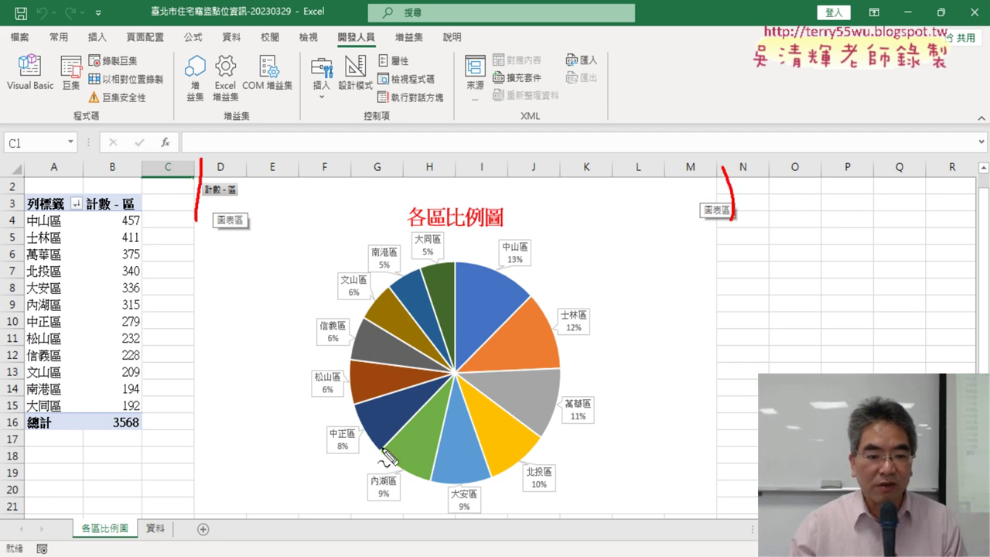
pyautogui.moveTo(182, 513); pyautogui.dragTo(207, 512)
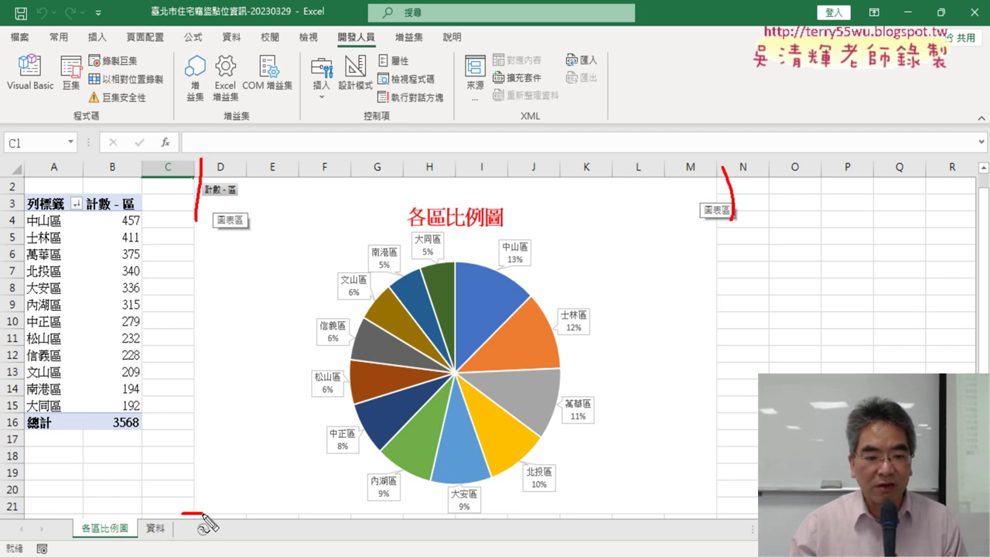
pyautogui.moveTo(37, 176); pyautogui.dragTo(175, 179)
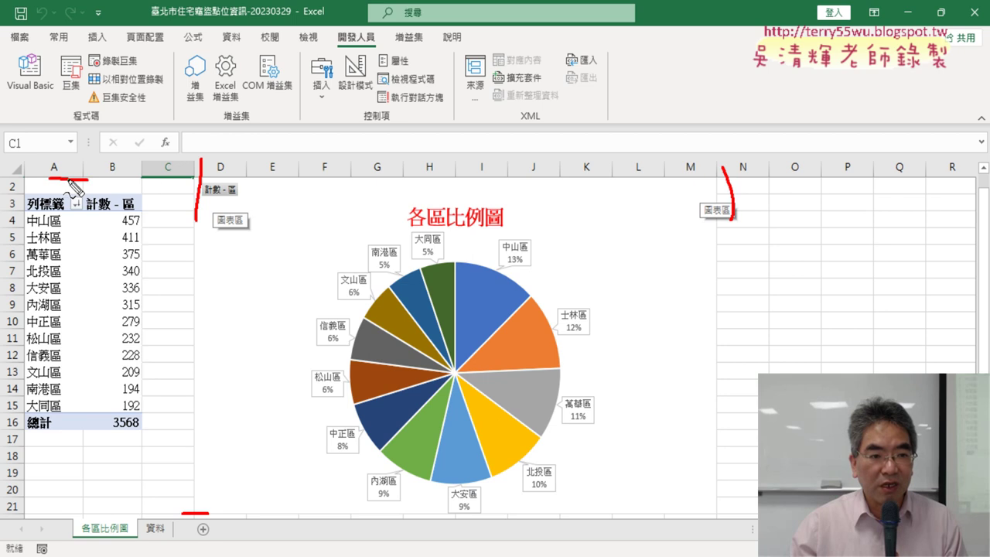
pyautogui.moveTo(11, 502); pyautogui.dragTo(20, 500)
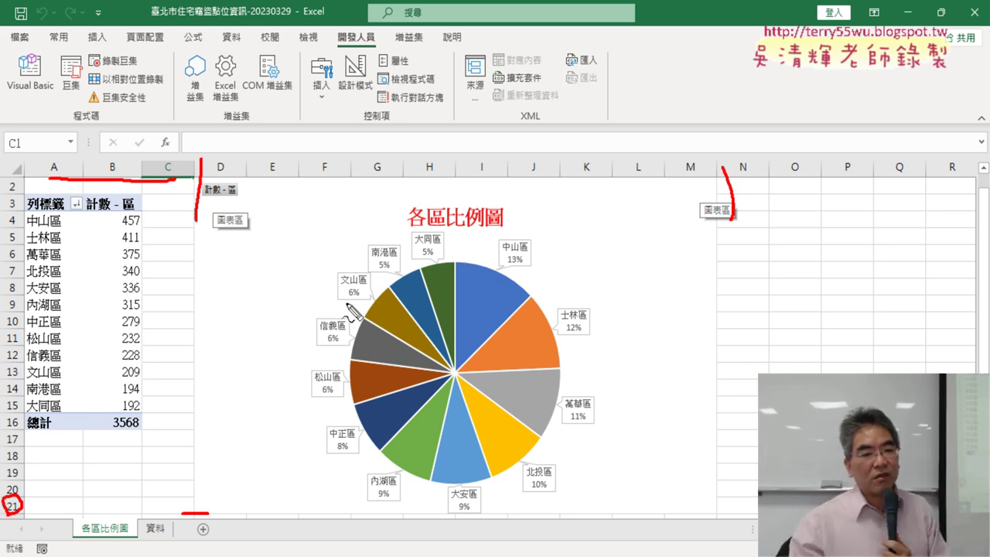
pyautogui.press('Escape')
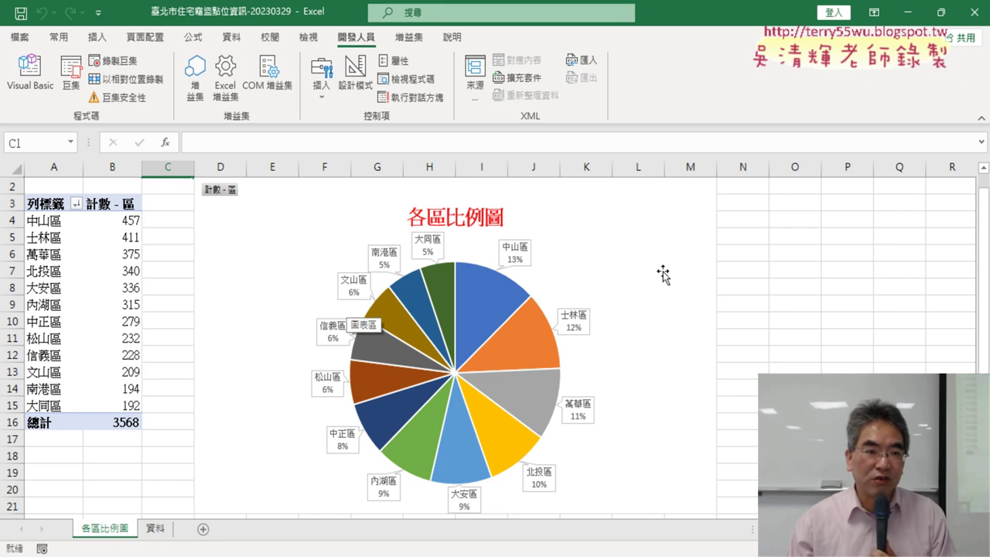
# Step: Return to the macro code and shift the editor window left so full lines show
pyautogui.click(29, 73)
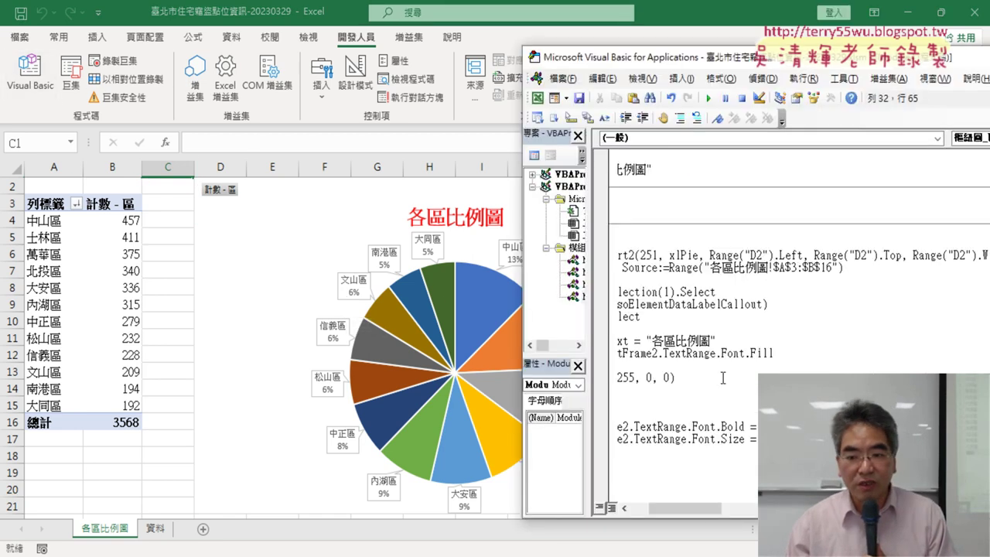
pyautogui.moveTo(702, 506); pyautogui.dragTo(686, 506)
pyautogui.moveTo(639, 231); pyautogui.dragTo(680, 230)
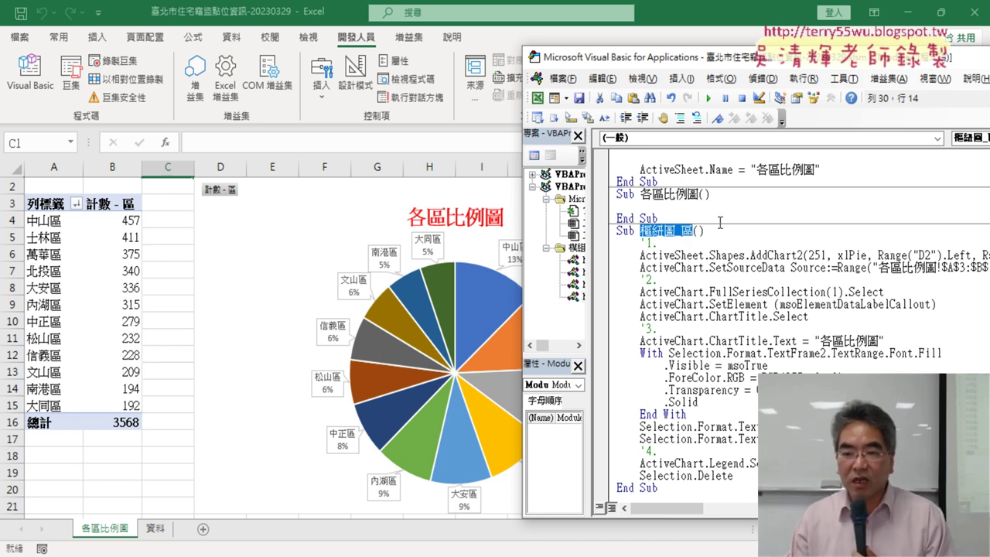
pyautogui.click(727, 242)
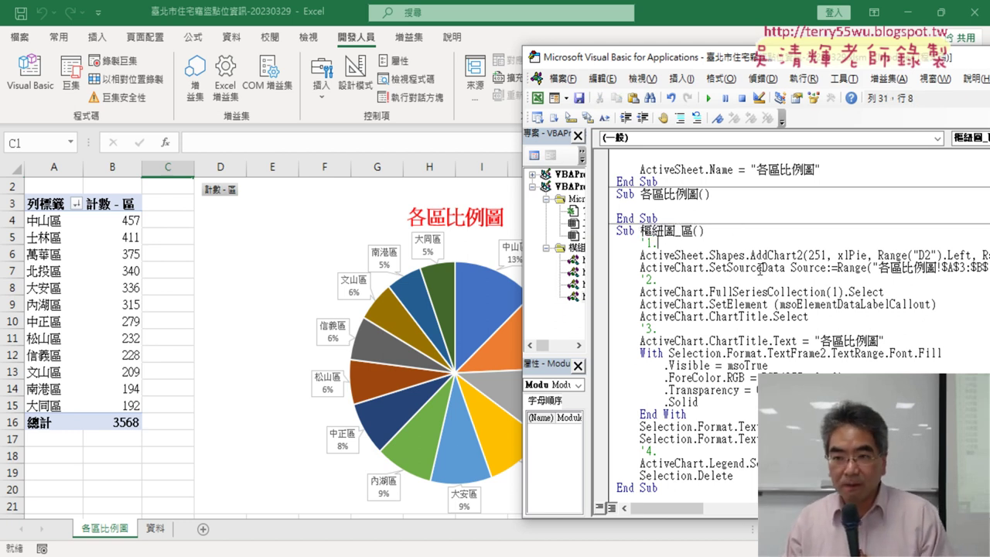
pyautogui.moveTo(681, 56); pyautogui.dragTo(450, 44)
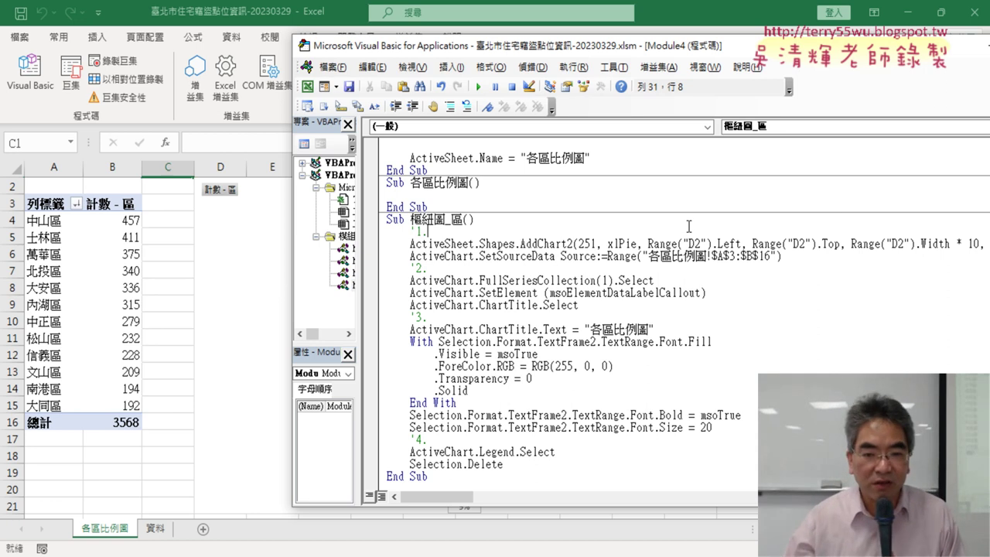
# Step: Select the whole empty Sub 各區比例圖 block
pyautogui.moveTo(410, 220); pyautogui.dragTo(456, 221)
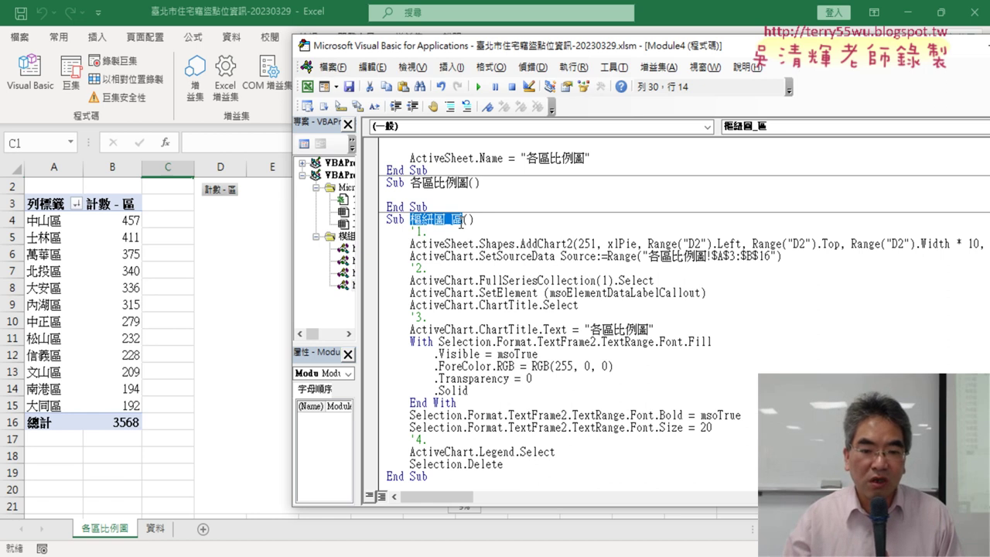
pyautogui.scroll(-1, 474, 245)
pyautogui.scroll(3, 474, 244)
pyautogui.scroll(-2, 474, 244)
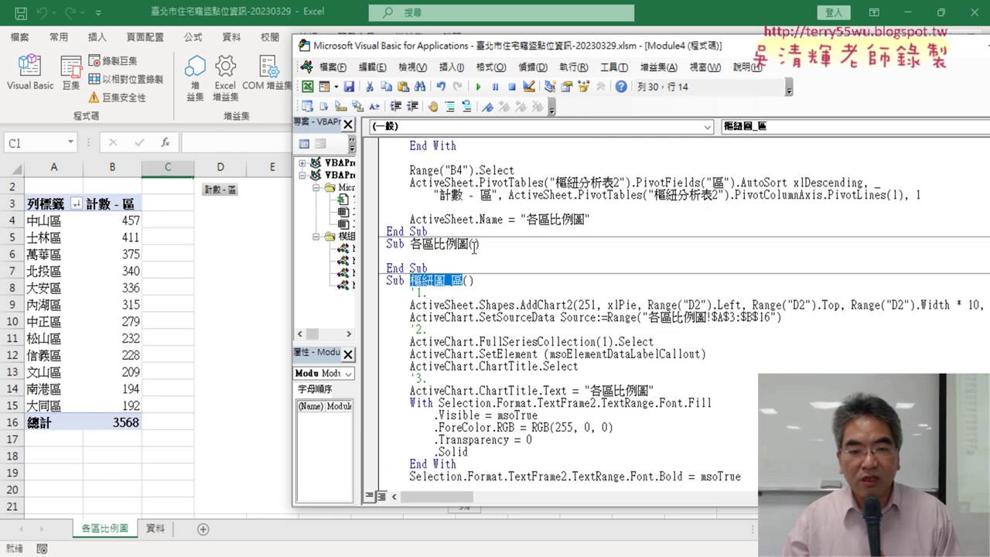
pyautogui.doubleClick(417, 231)
pyautogui.moveTo(418, 226); pyautogui.dragTo(386, 207)
# Step: Move the empty Sub 各區比例圖 to the end of the module, below 樞紐圖_區
pyautogui.rightClick(423, 213)
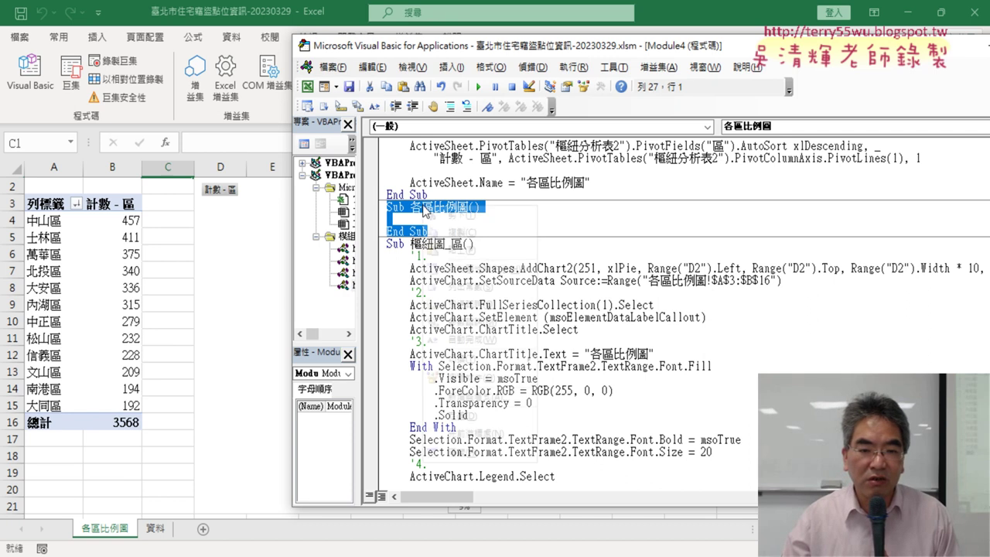
pyautogui.click(448, 217)
pyautogui.scroll(-1, 427, 463)
pyautogui.click(427, 477)
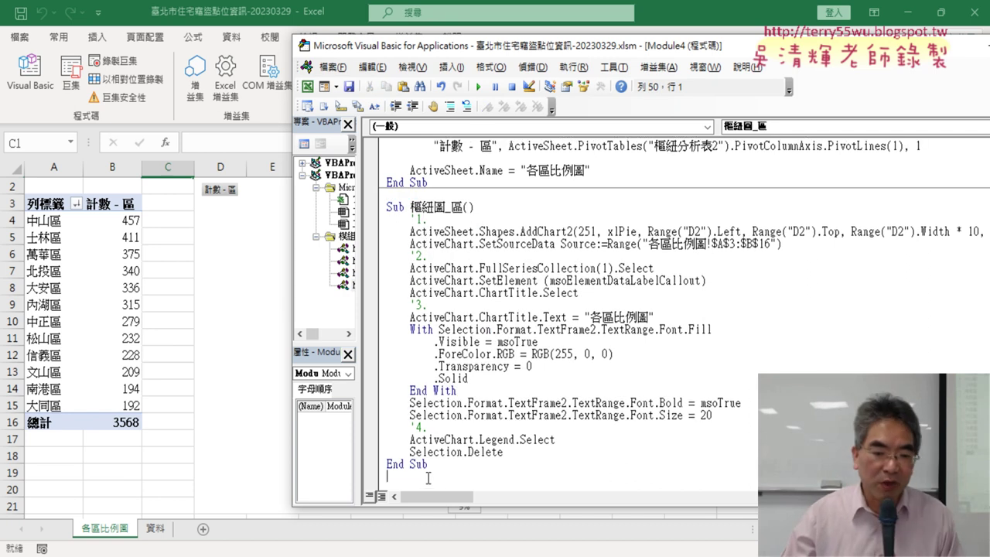
pyautogui.write('Sub 各區比例圖()  End Sub')
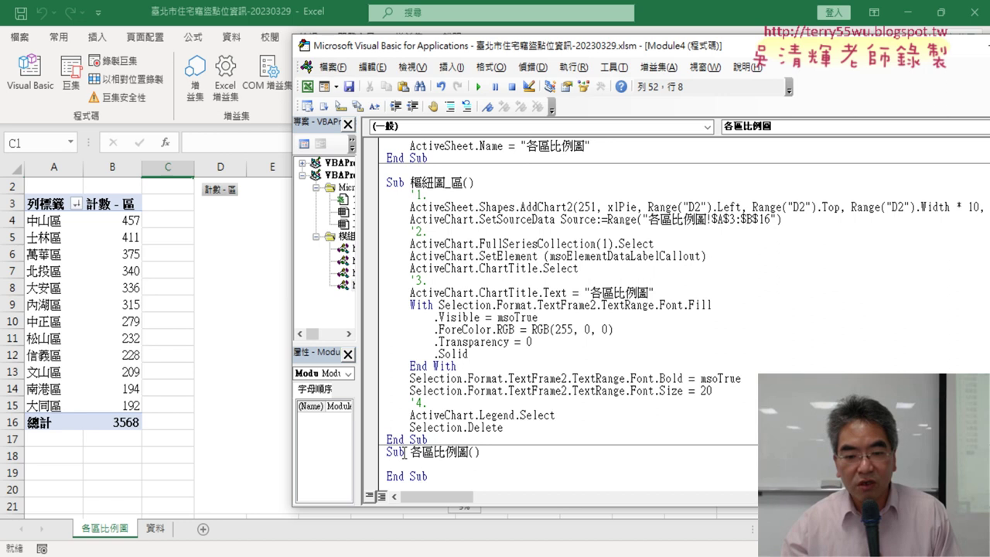
pyautogui.moveTo(469, 451); pyautogui.dragTo(481, 485)
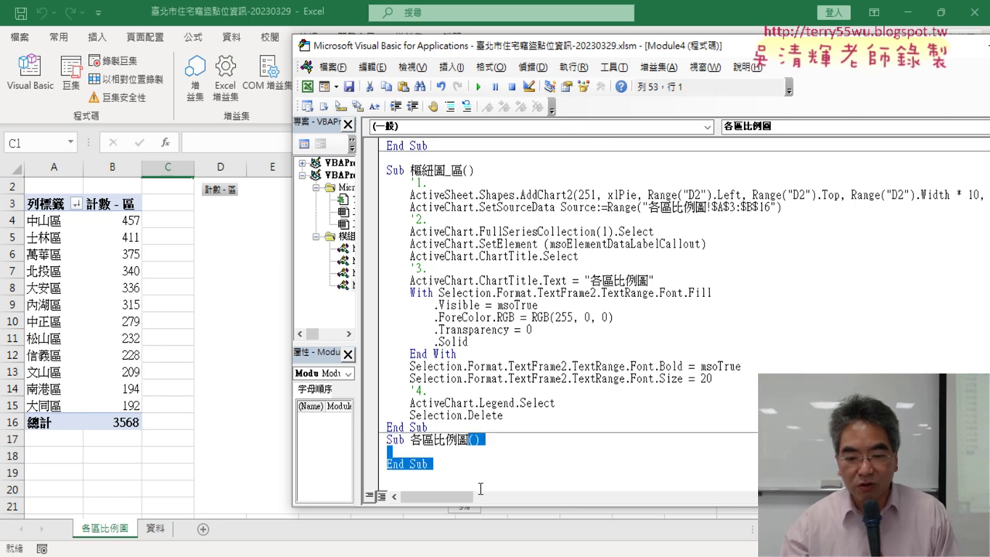
pyautogui.press('Delete')
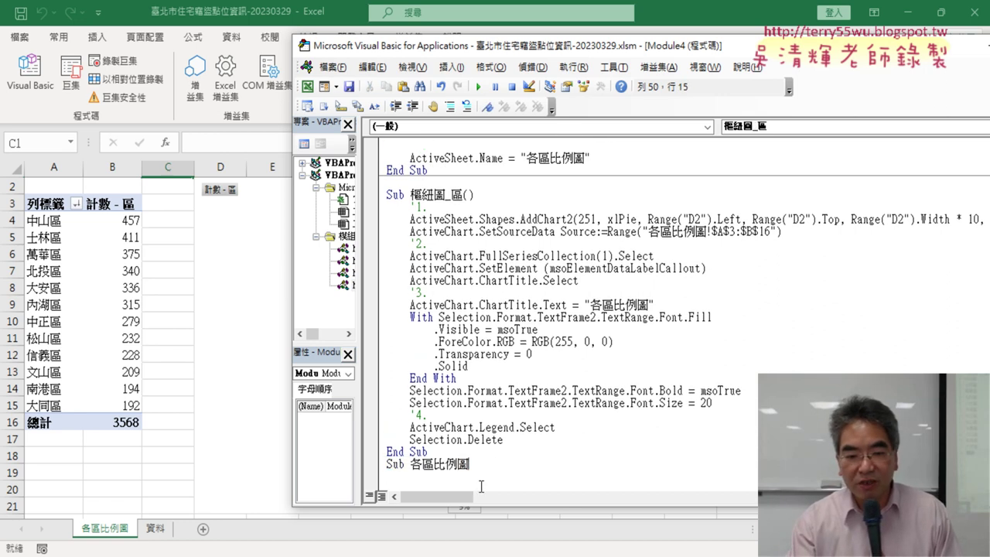
pyautogui.press('Return')
# Step: Add Call 樞紐表_區 as the first line inside 各區比例圖
pyautogui.scroll(2, 513, 259)
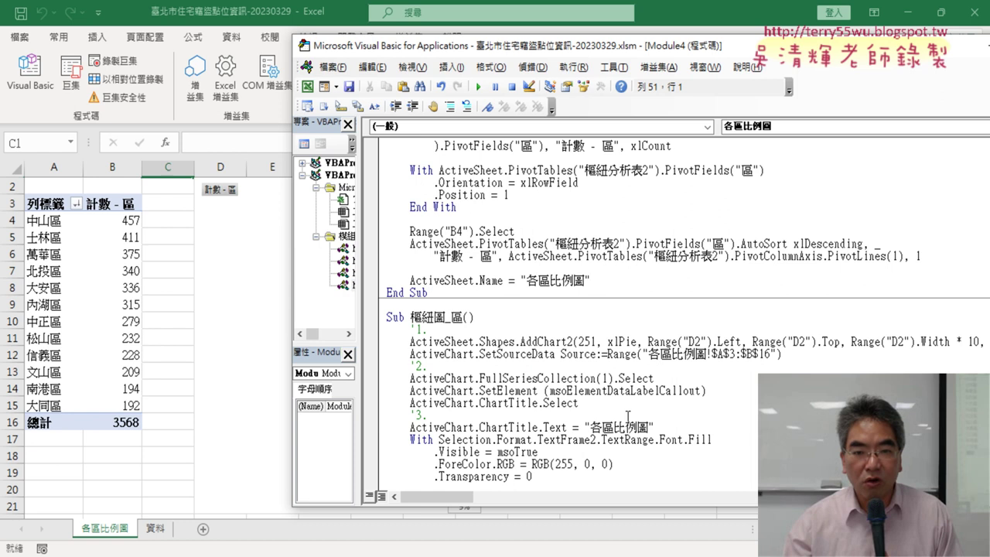
pyautogui.scroll(6, 513, 259)
pyautogui.doubleClick(427, 147)
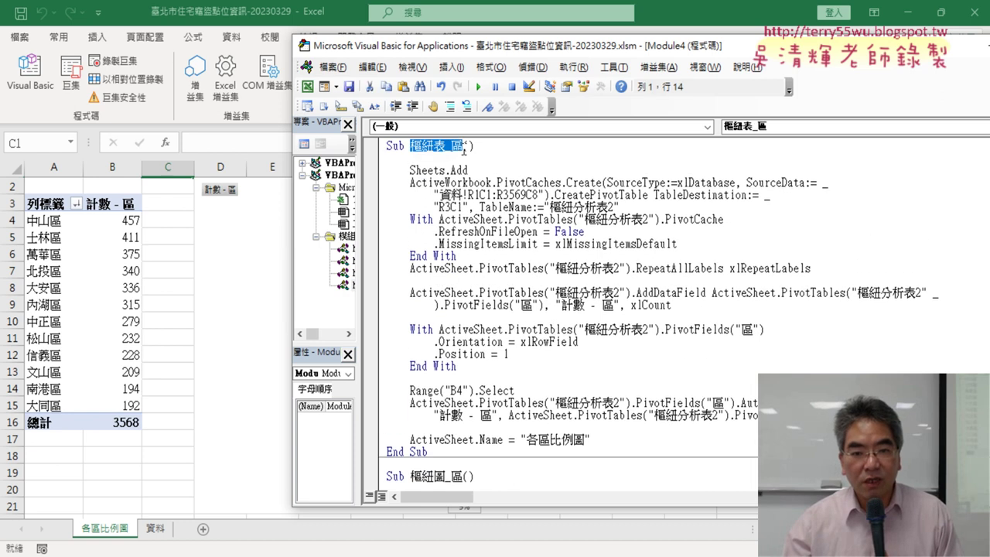
pyautogui.scroll(-3, 464, 385)
pyautogui.scroll(3, 498, 361)
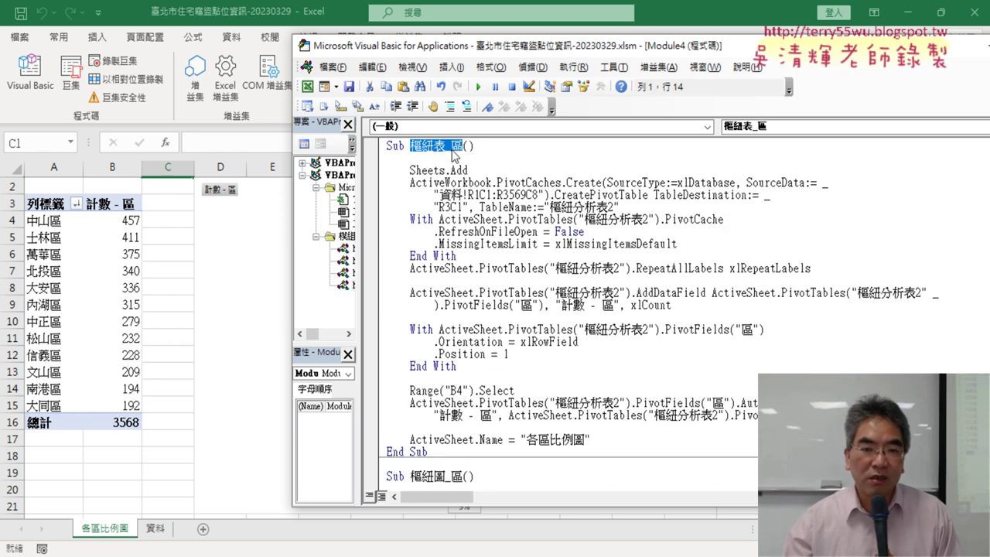
pyautogui.rightClick(455, 150)
pyautogui.click(534, 170)
pyautogui.scroll(-8, 493, 415)
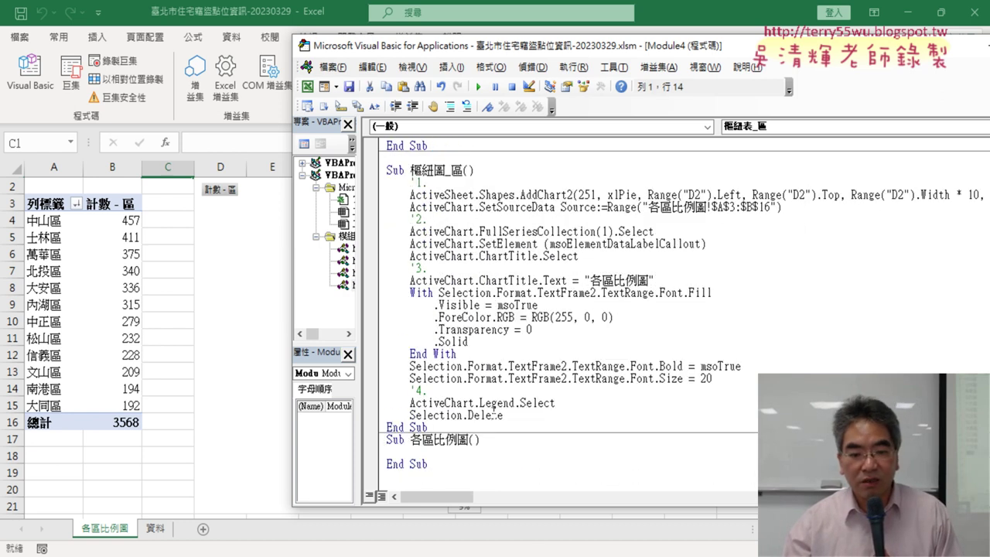
pyautogui.click(413, 453)
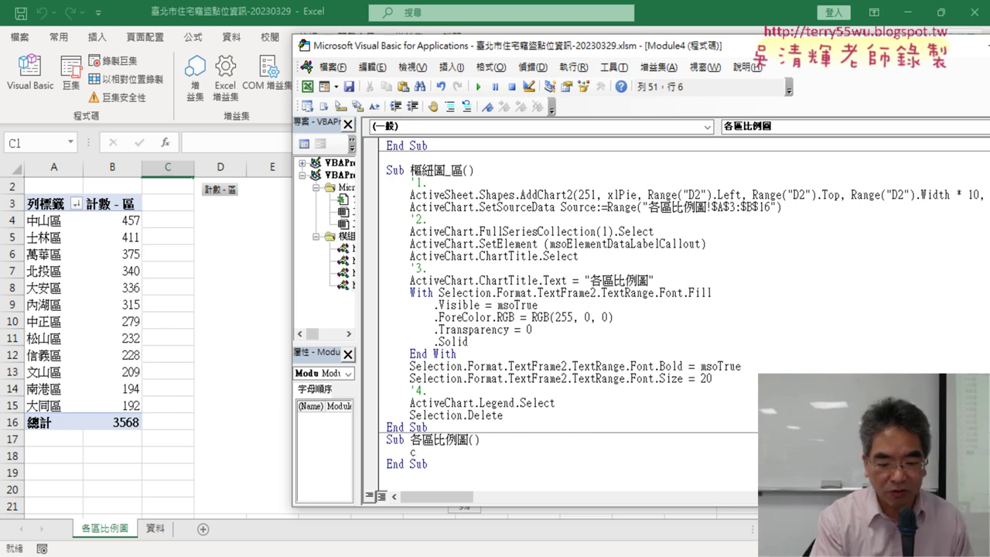
pyautogui.write('call')
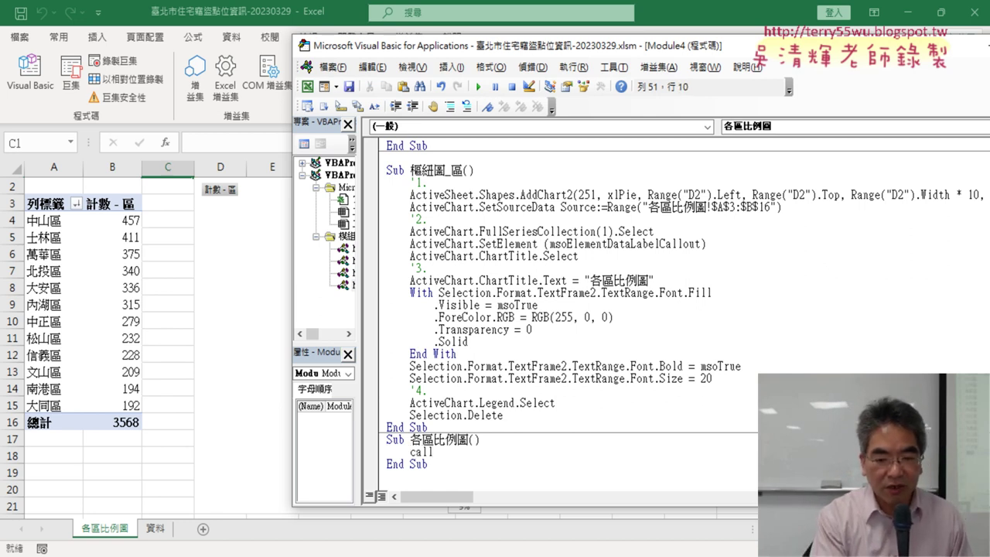
pyautogui.hotkey('ctrl', 'v')
pyautogui.press('Return')
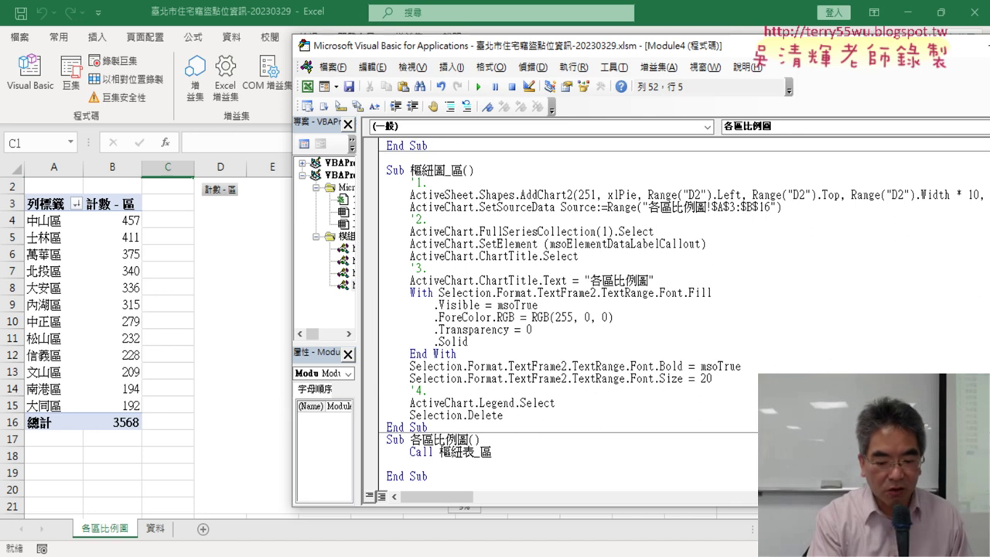
# Step: Add a second line, Call 樞紐圖_區, after the pivot-table call
pyautogui.write('call')
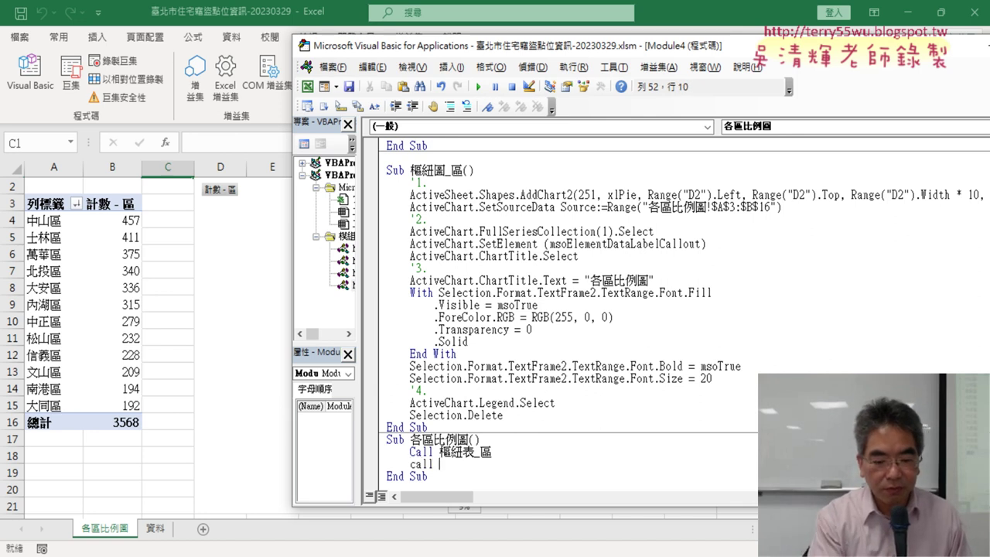
pyautogui.hotkey('ctrl', 'v')
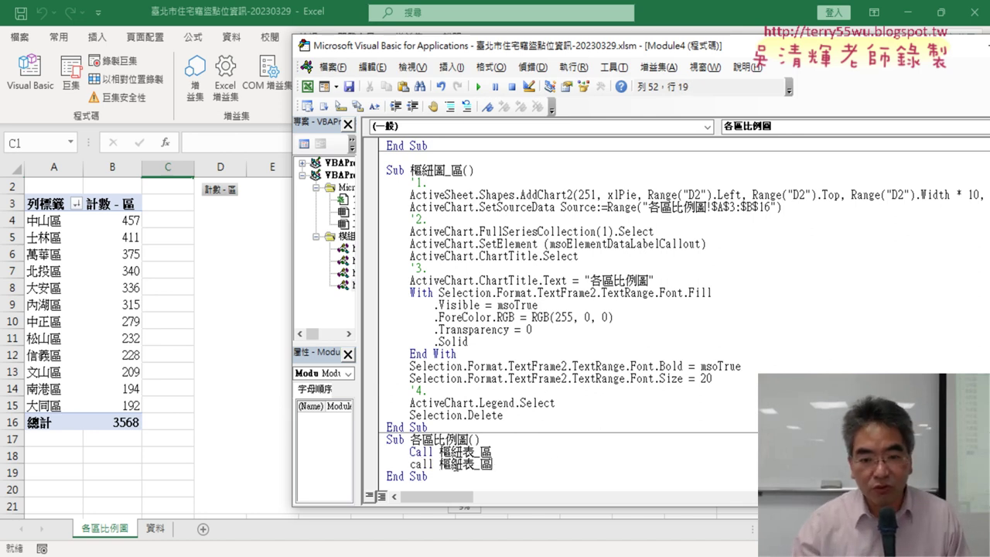
pyautogui.moveTo(473, 464); pyautogui.dragTo(463, 463)
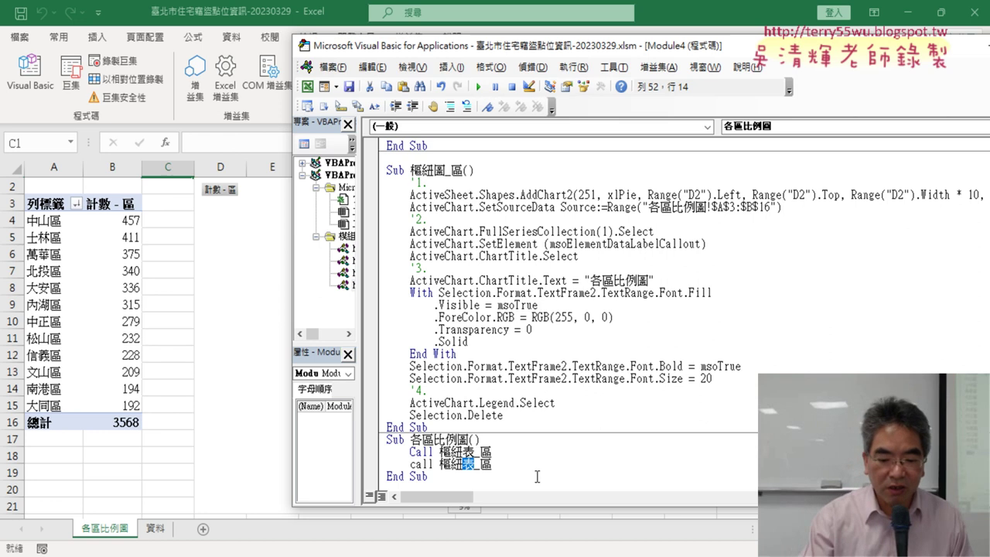
pyautogui.write('圖')
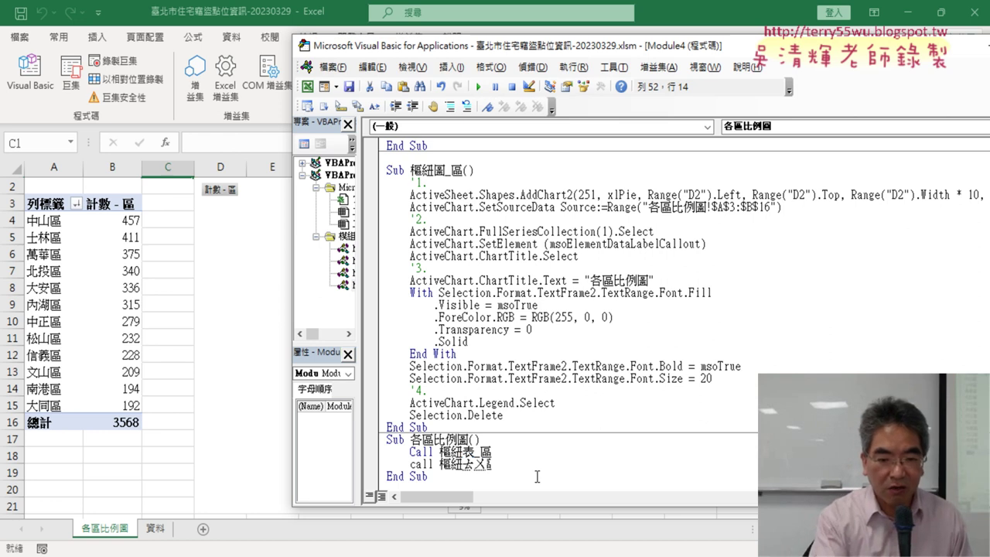
pyautogui.click(537, 476)
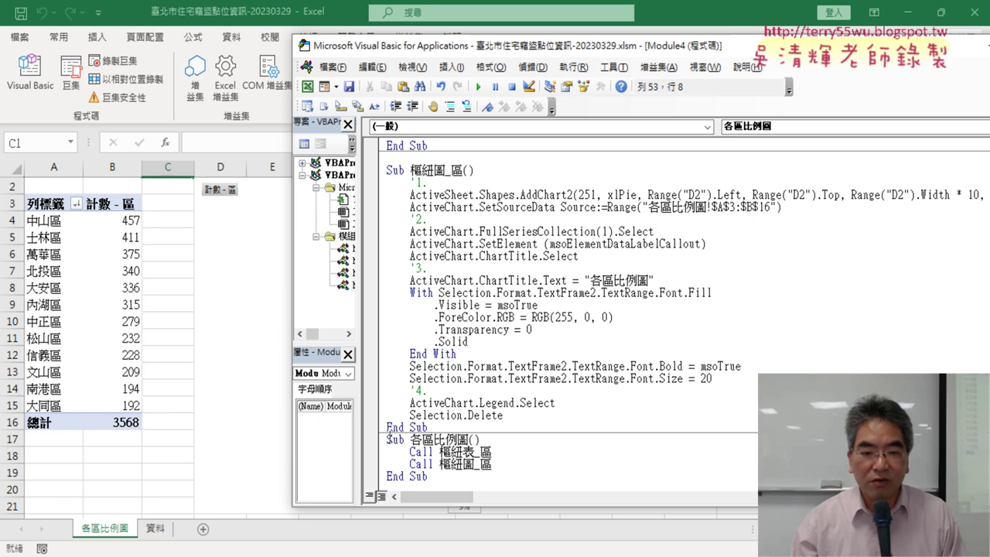
pyautogui.moveTo(389, 437); pyautogui.dragTo(481, 439)
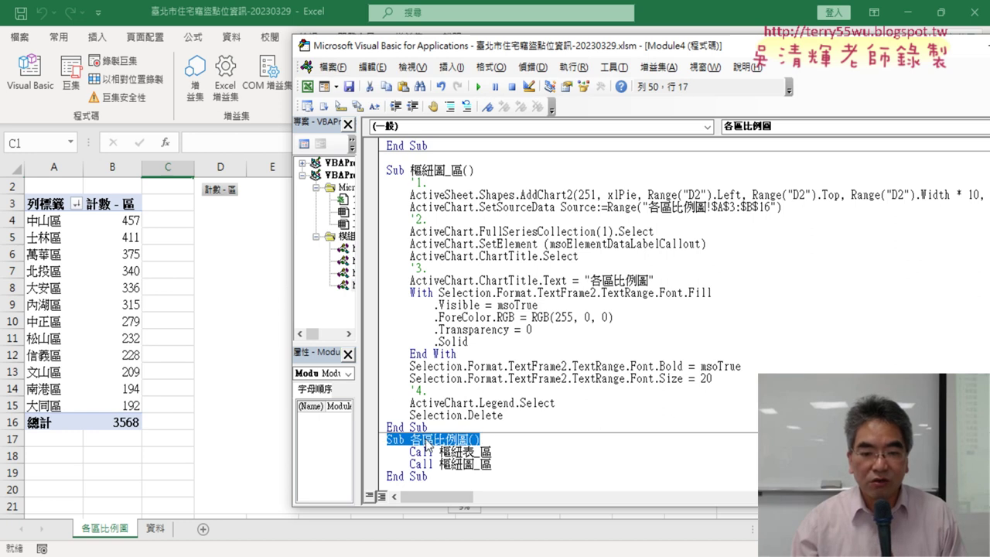
# Step: Delete the old 各區比例圖 worksheet
pyautogui.click(463, 452)
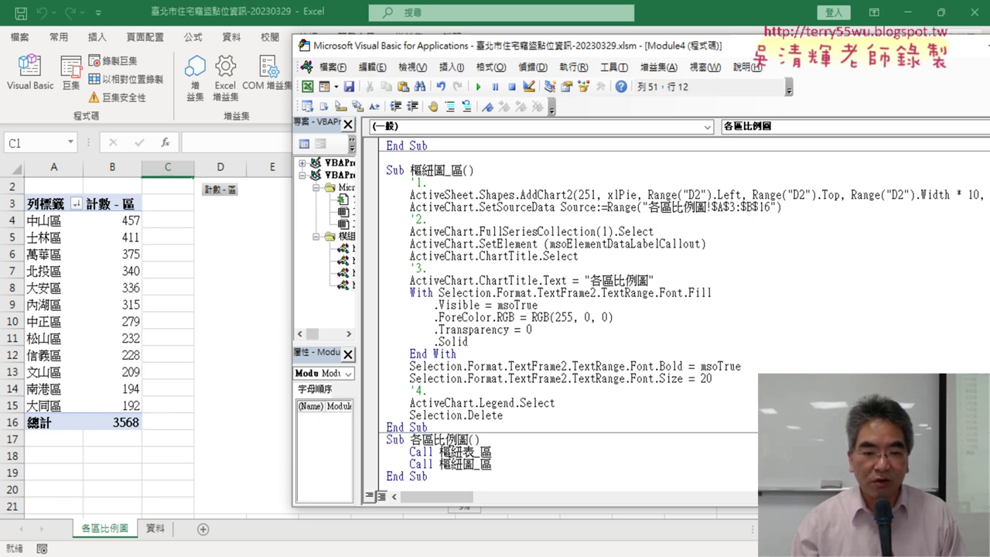
pyautogui.rightClick(113, 534)
pyautogui.click(153, 341)
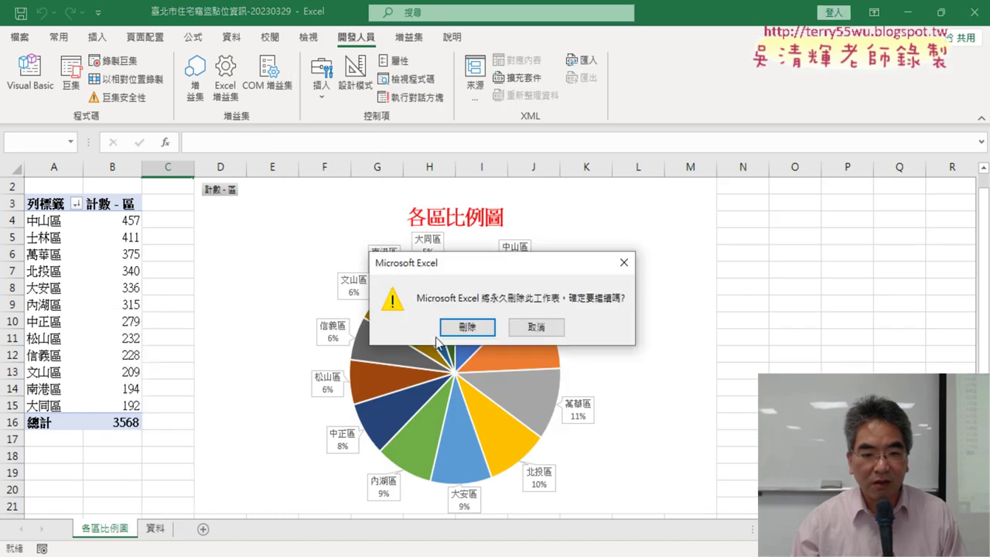
pyautogui.click(457, 325)
# Step: Run the 各區比例圖 macro to rebuild the sheet with its pivot table and pie chart
pyautogui.hotkey('alt', 'F11')
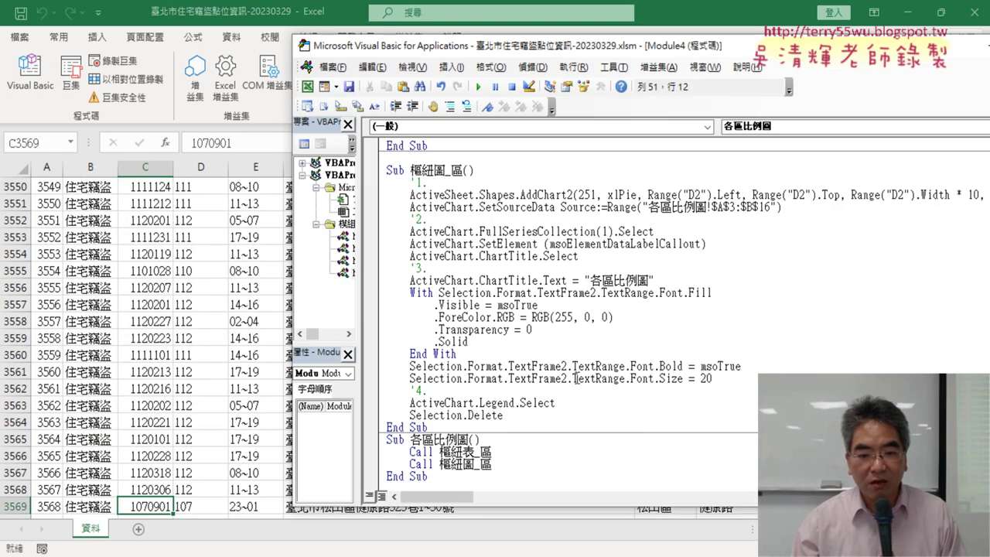
pyautogui.scroll(-1, 574, 378)
pyautogui.click(478, 87)
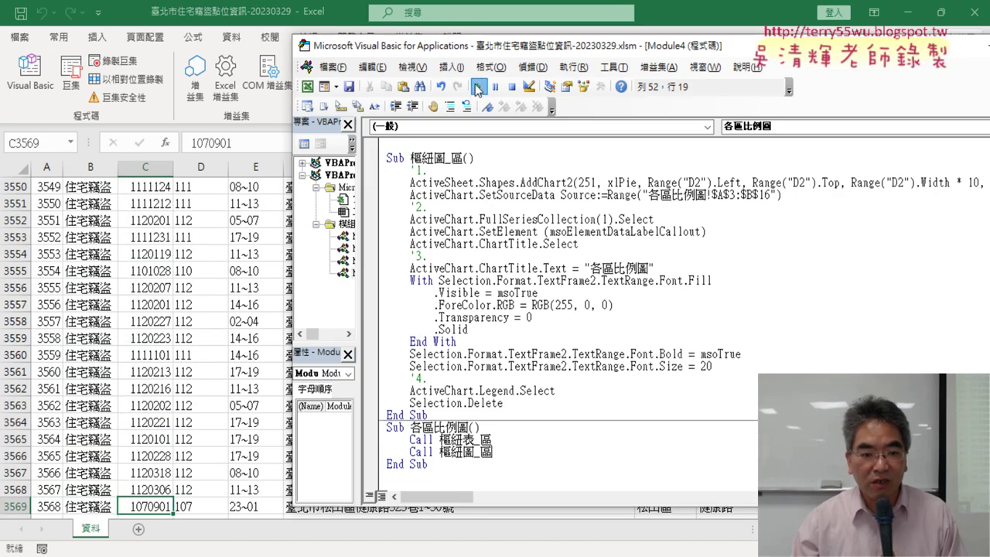
pyautogui.click(171, 374)
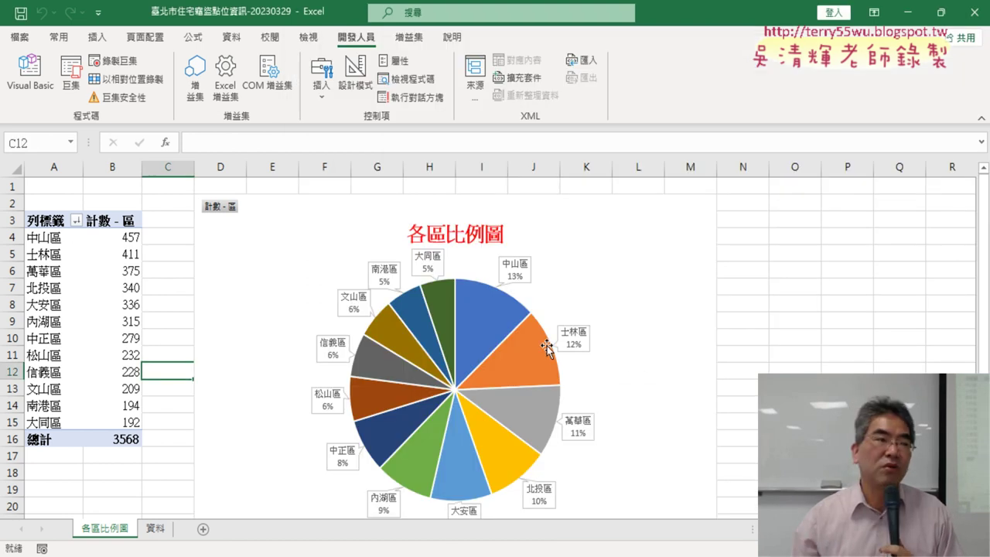
pyautogui.moveTo(547, 348)
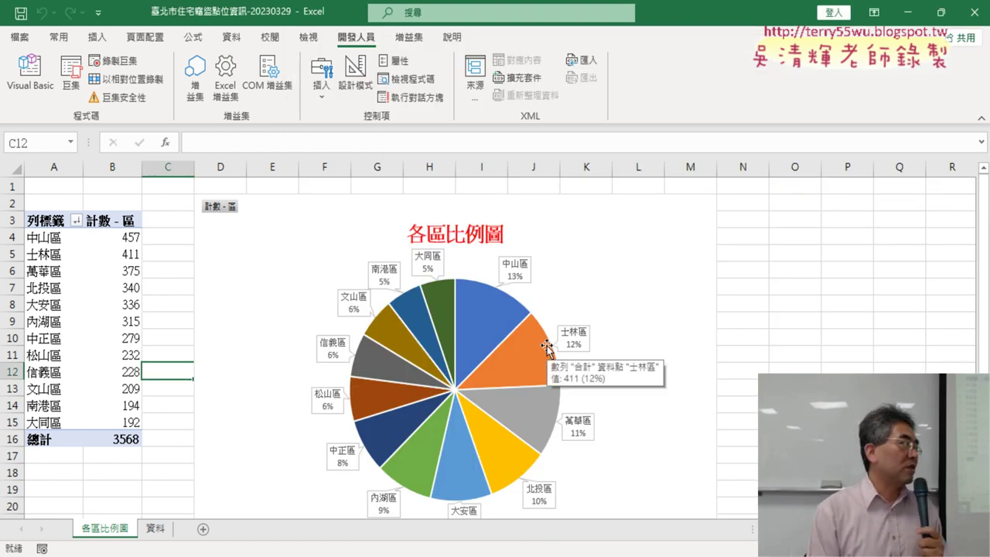